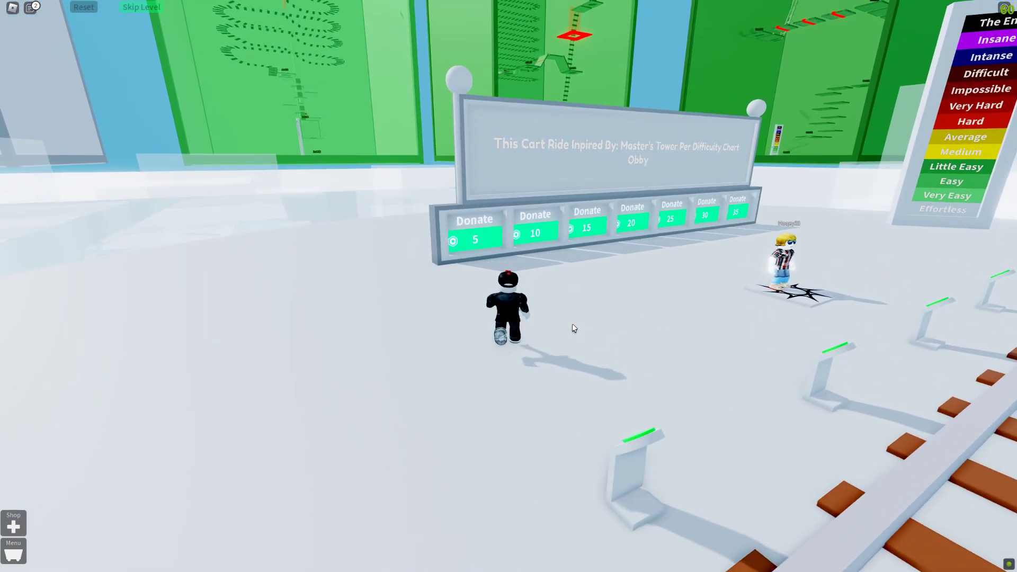
Step: Walk past the donate board to the spawn post beside the rail track
key(w)
key(Left)
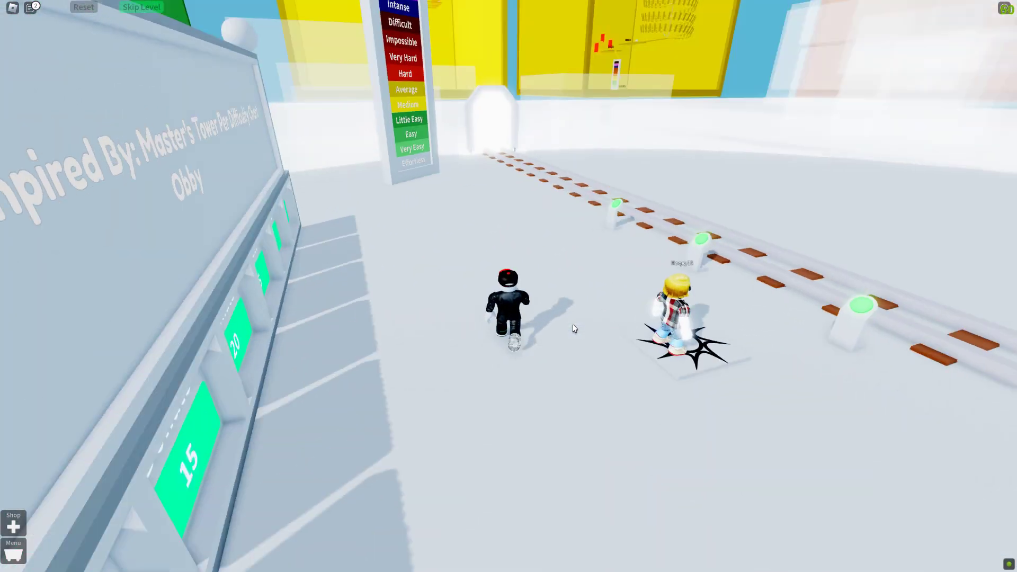
key(Right)
key(w)
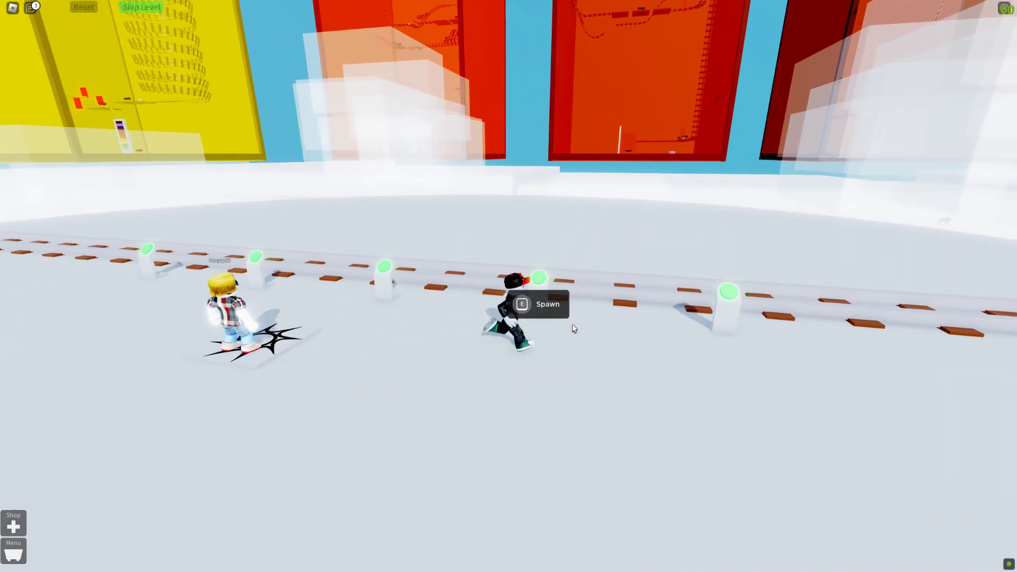
key(w)
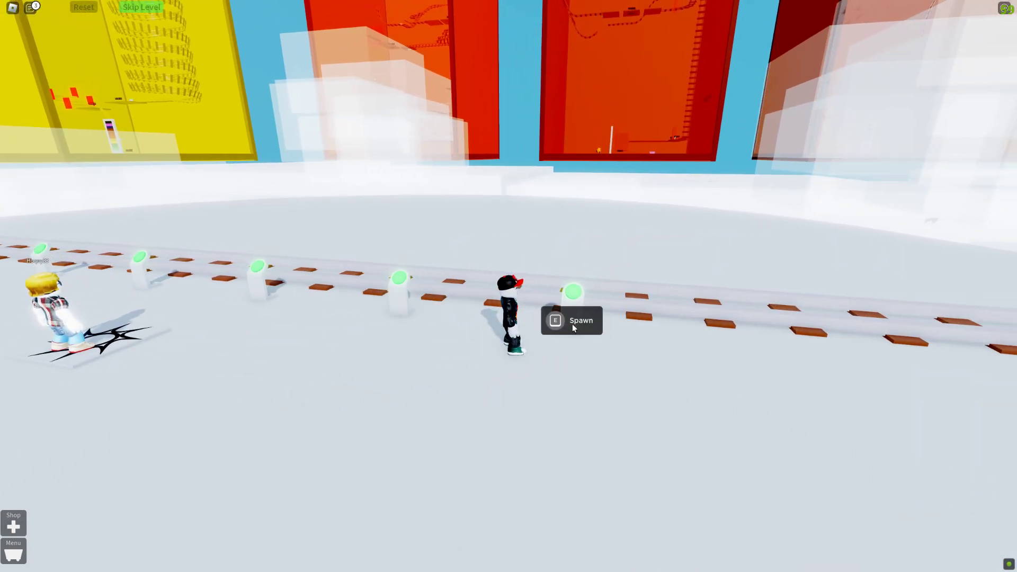
key(Right)
Step: Check the Turret Cart's unlock requirement in the cart shop, then close the shop
click(14, 549)
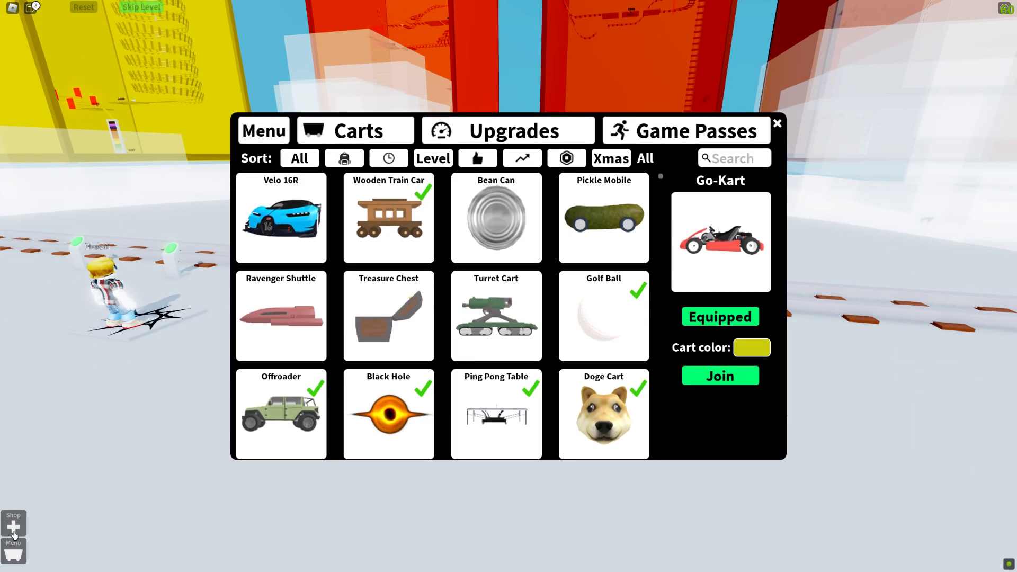
click(496, 316)
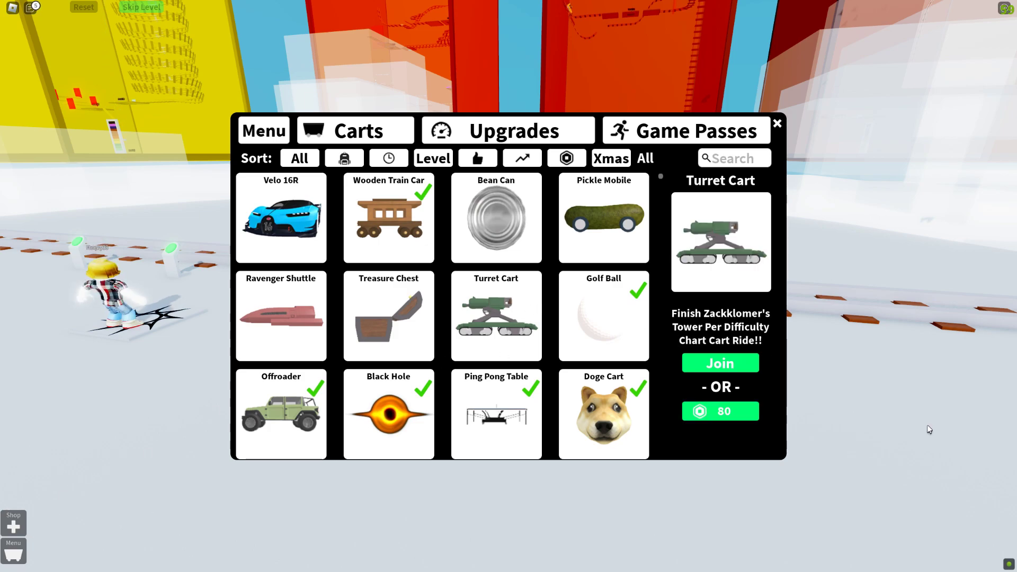
click(780, 123)
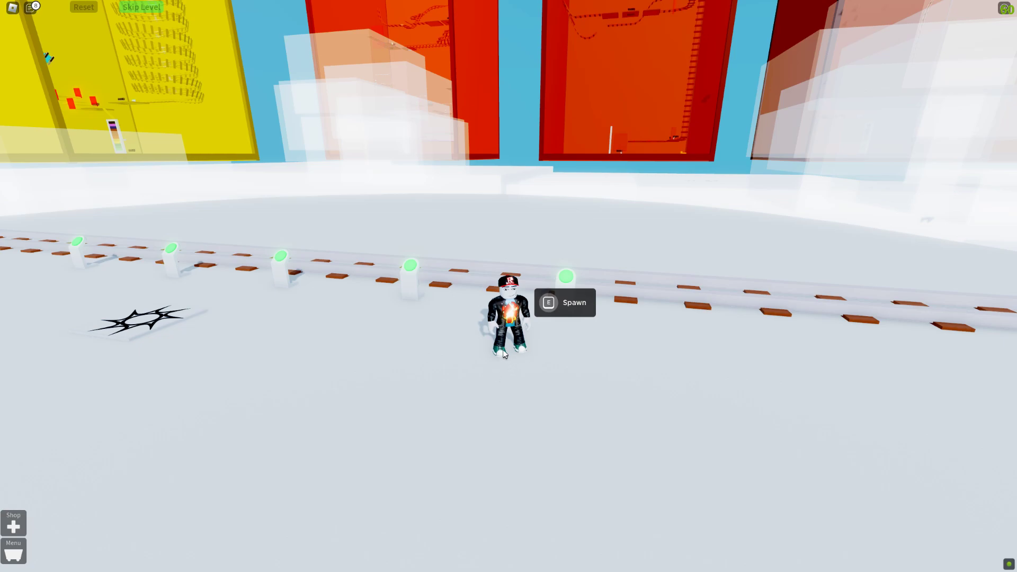
Step: Spawn a go-kart, ride it along the track, then leave it
drag(504, 354, 498, 349)
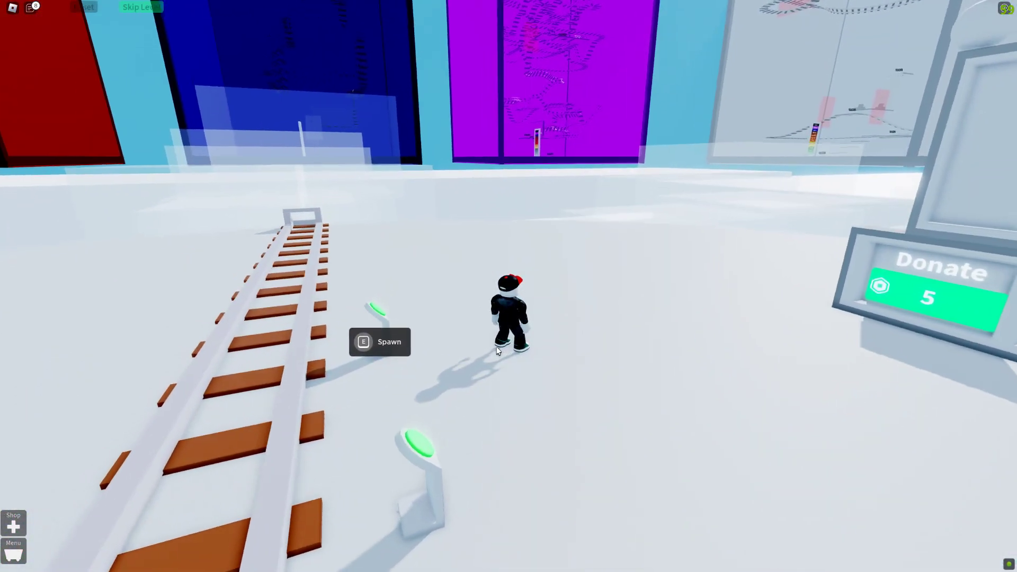
drag(498, 350, 498, 350)
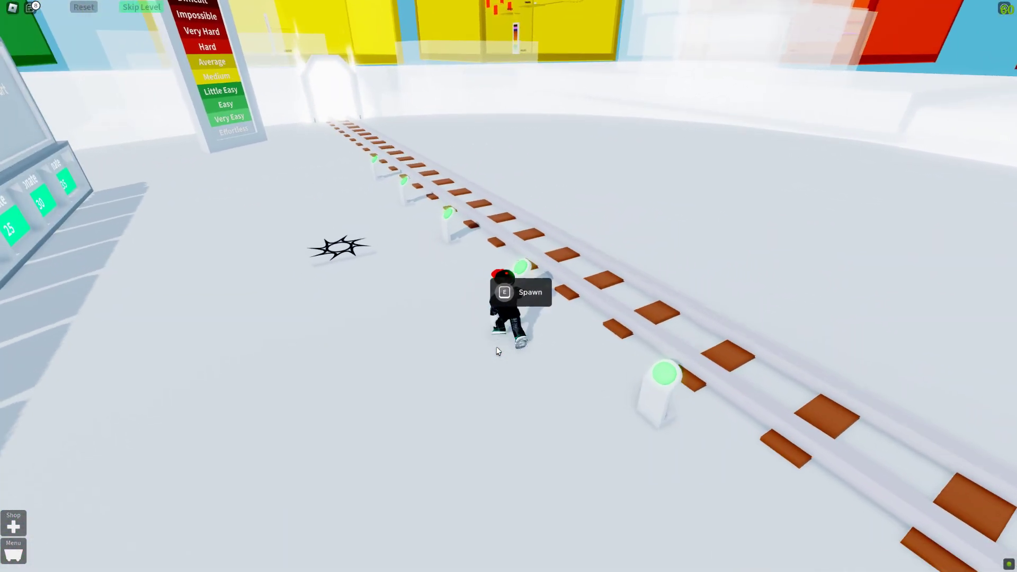
key(e)
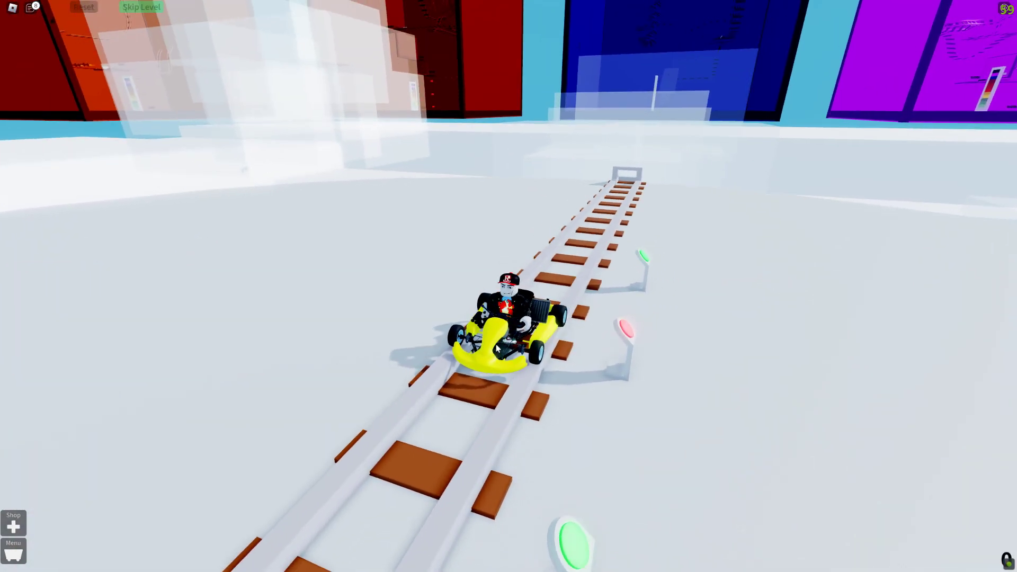
key(w)
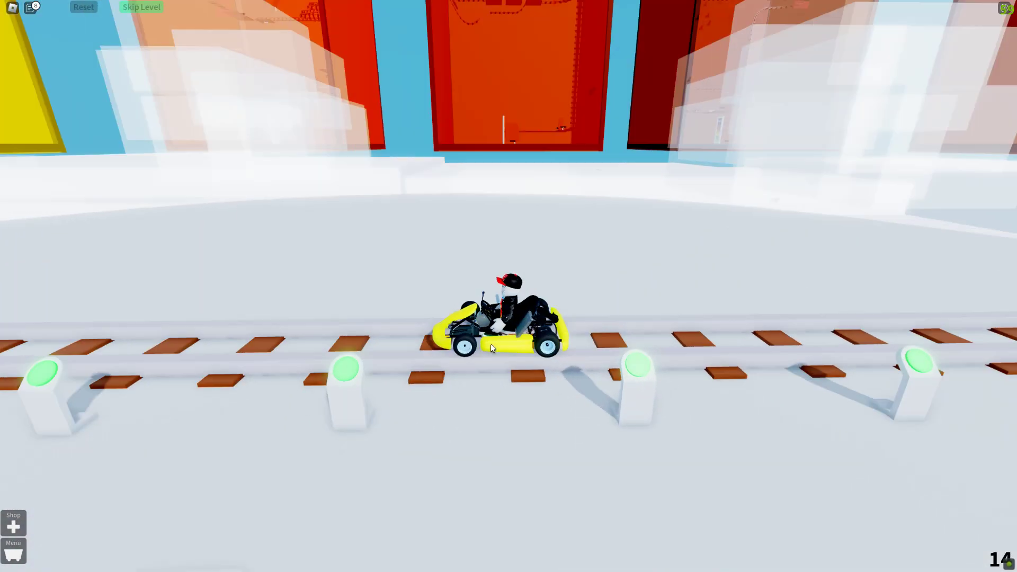
key(space)
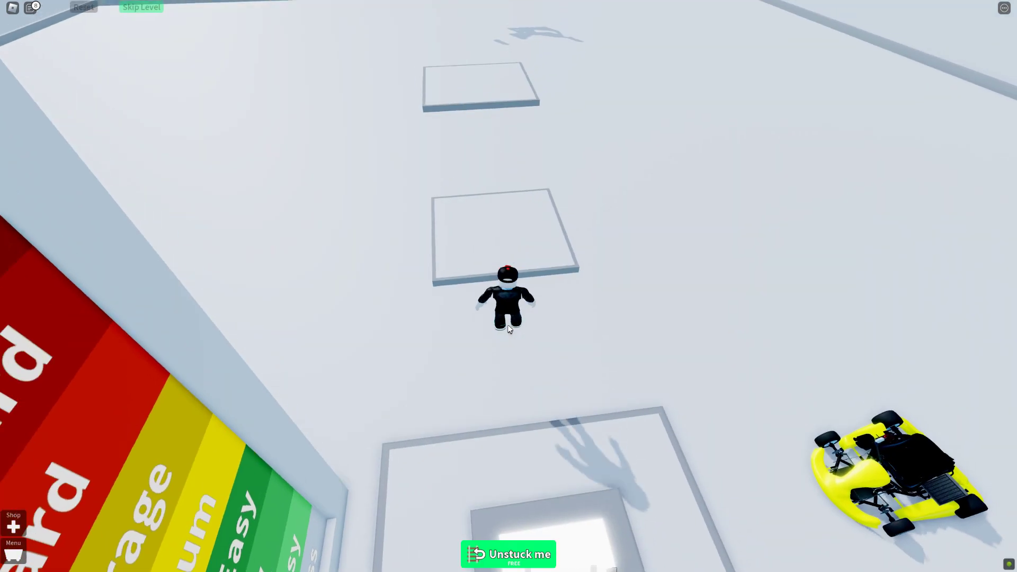
Step: Jump across to the next area, dismiss the cart ride info, and spawn the yellow go-kart
key(w)
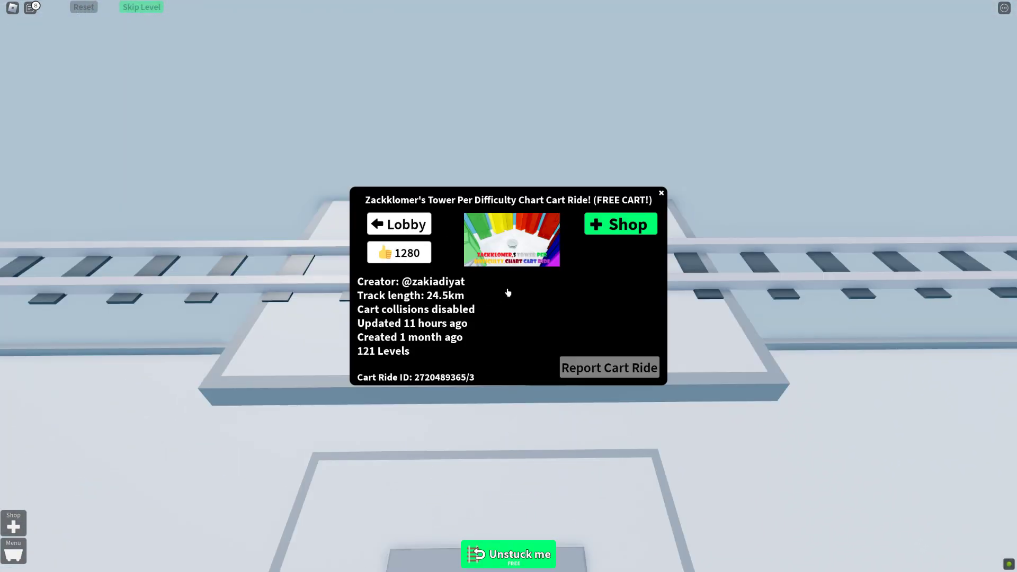
click(661, 196)
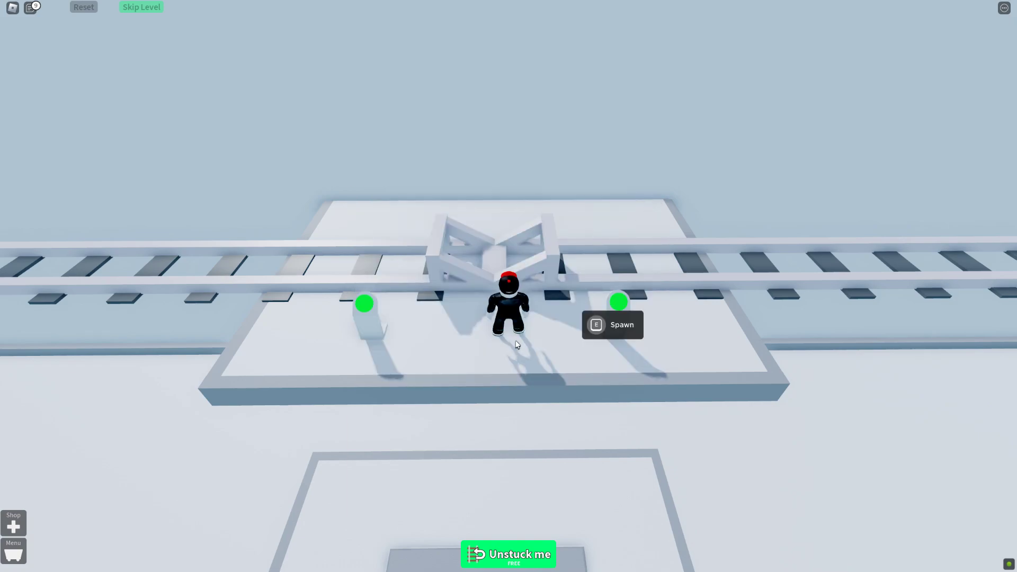
key(e)
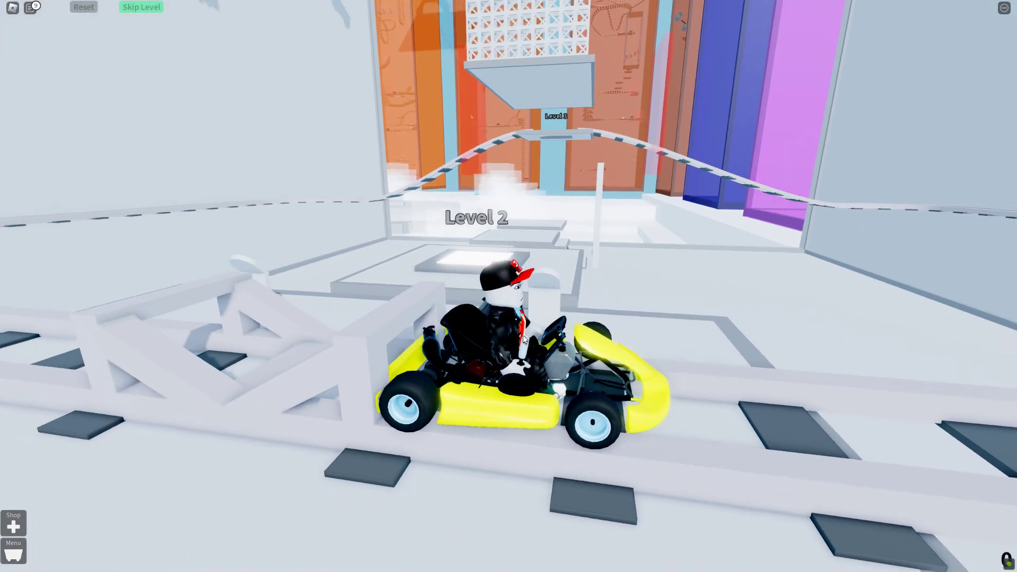
Step: Teleport the kart to the Level 3 pad and walk onto the cube platform
mouse_move(523, 335)
mouse_down()
mouse_move(613, 310)
mouse_move(574, 212)
mouse_move(421, 174)
mouse_move(136, 172)
mouse_move(660, 163)
mouse_up()
key(e)
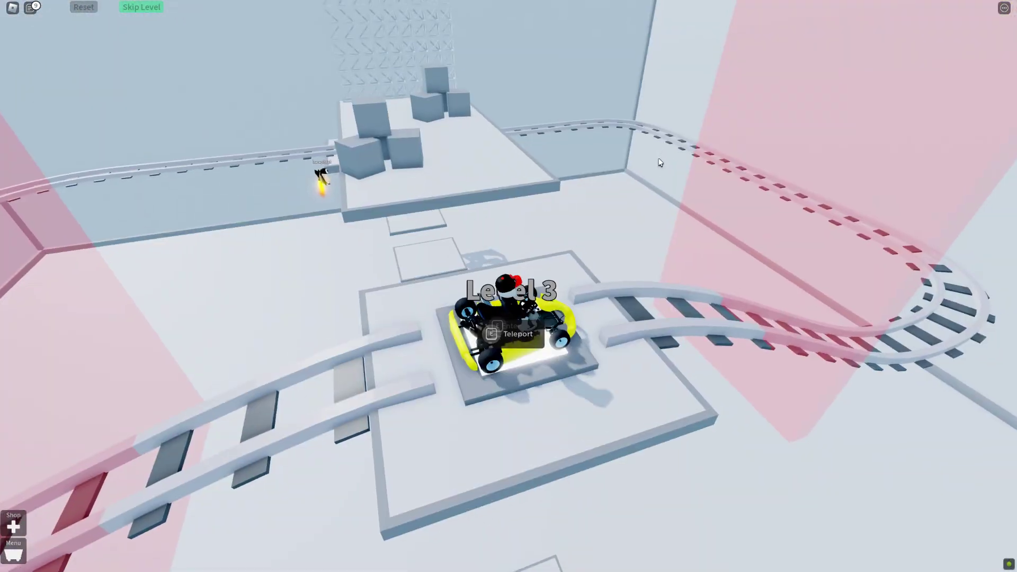
key(space)
key(w)
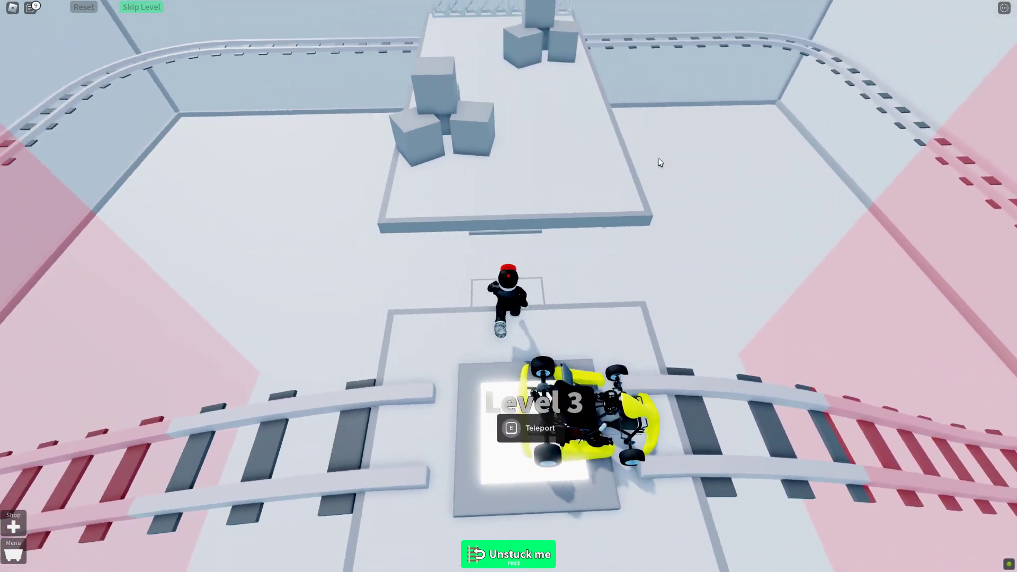
key(w)
Step: Climb the lattice tower, drop to the cube platform, and reach the Level 5 platform
drag(660, 164, 502, 295)
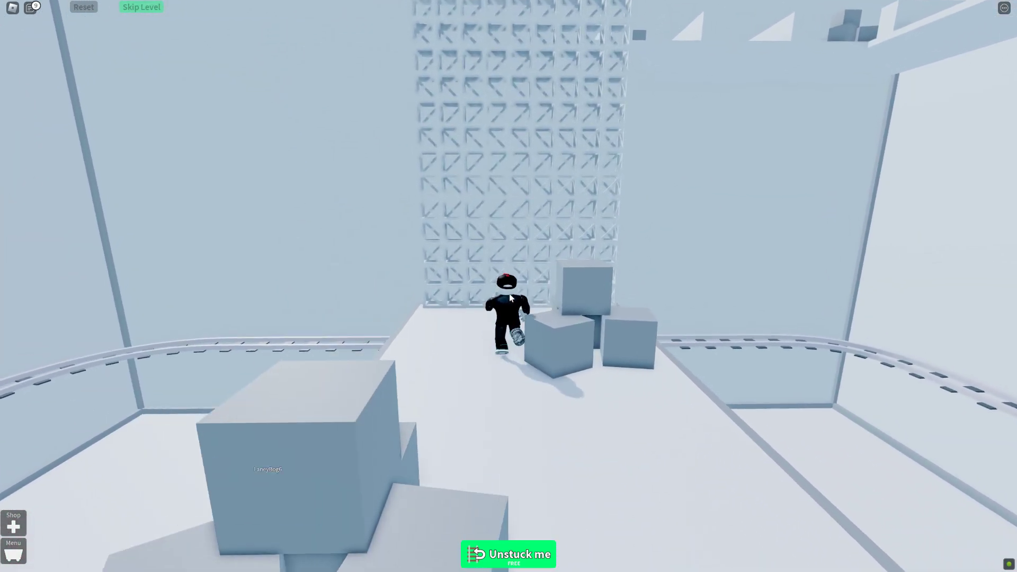
key(w)
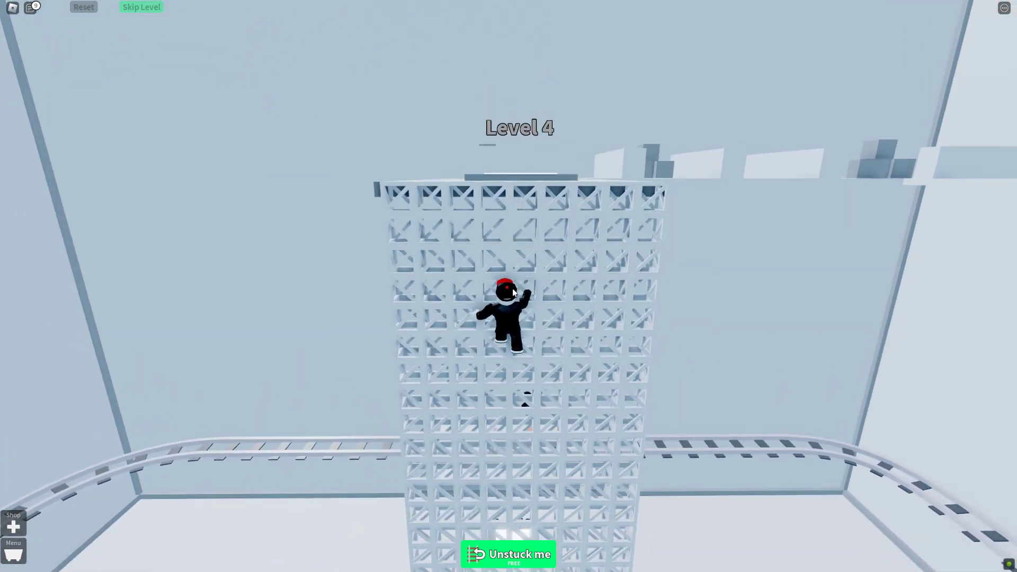
key(w)
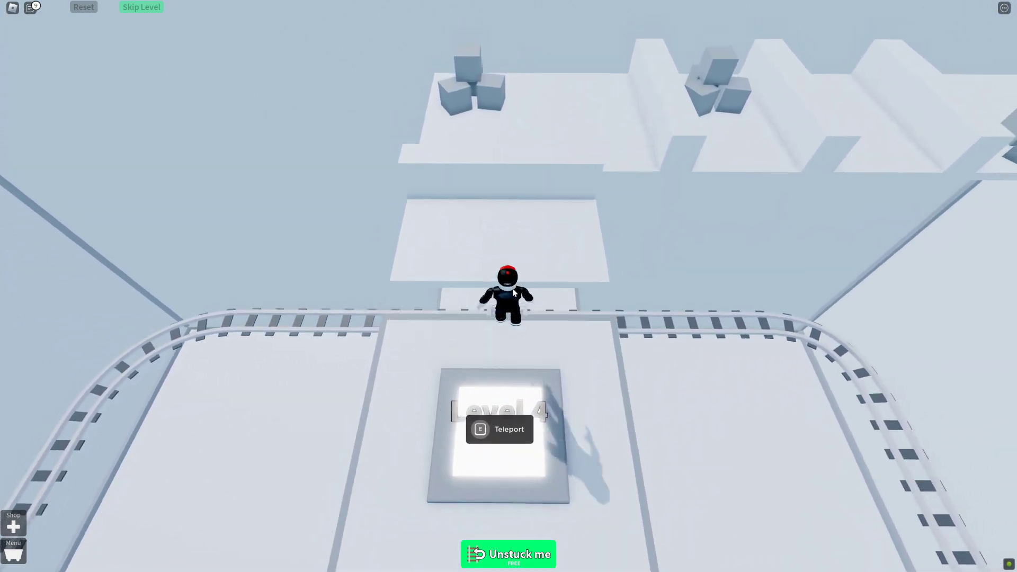
key(w)
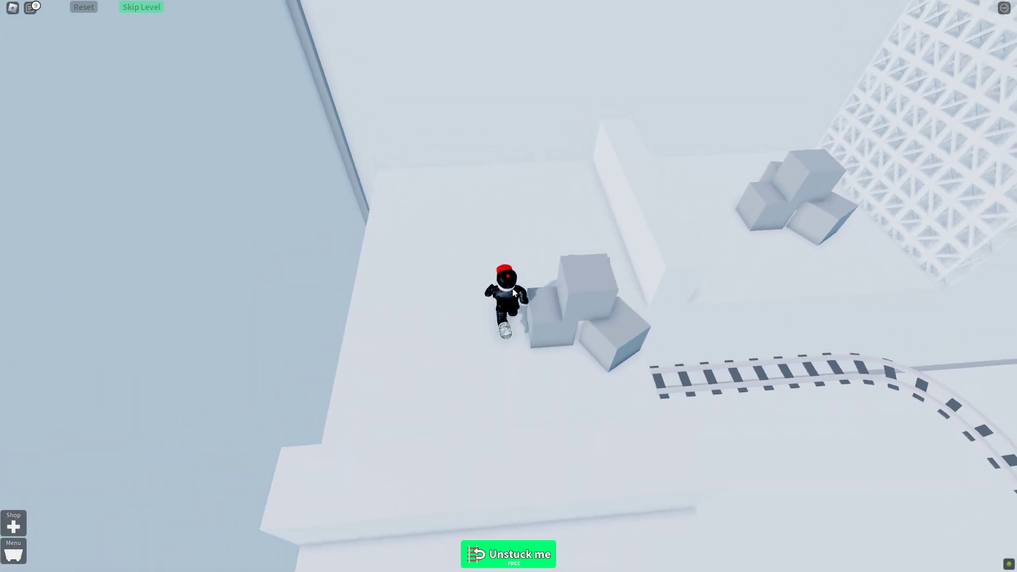
key(w)
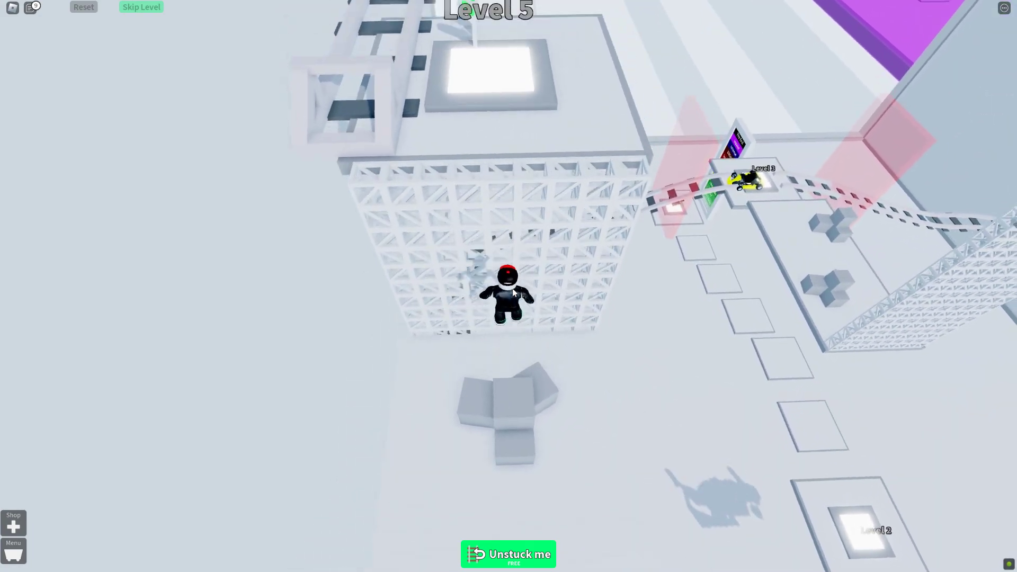
key(w)
Step: Drive the yellow go-kart up the rails to Level 6 and get out
key(e)
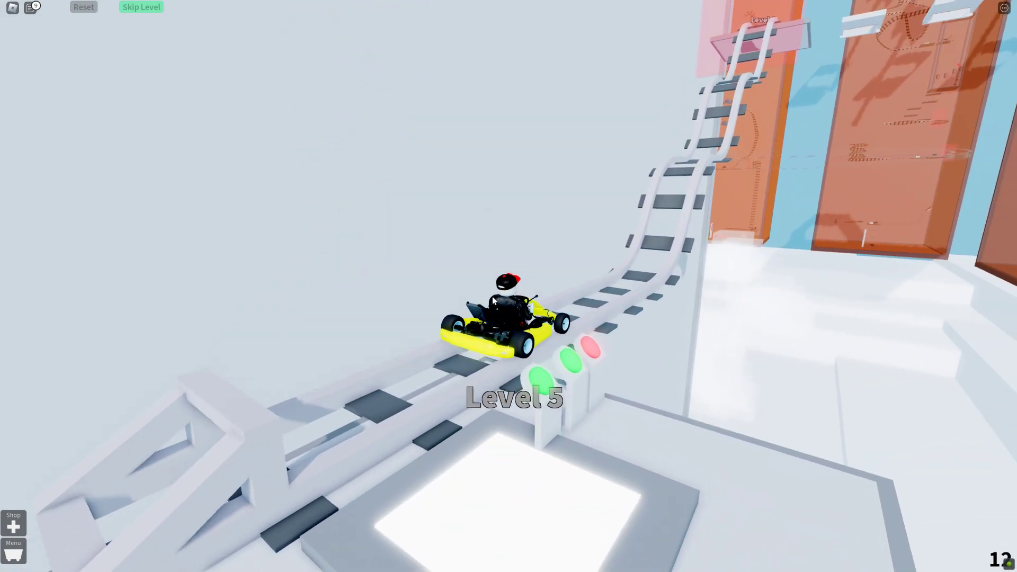
key(w)
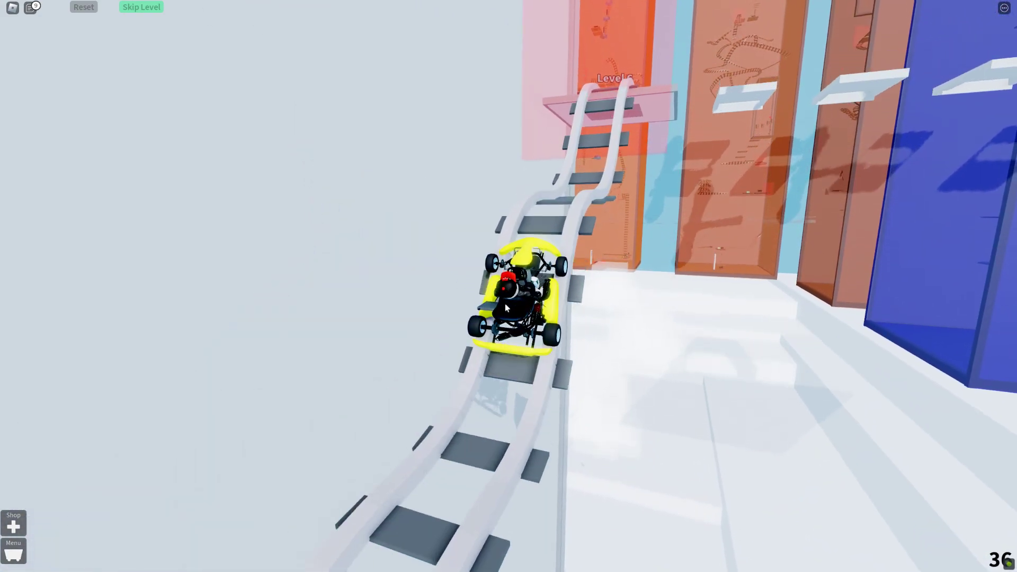
key(w)
key(e)
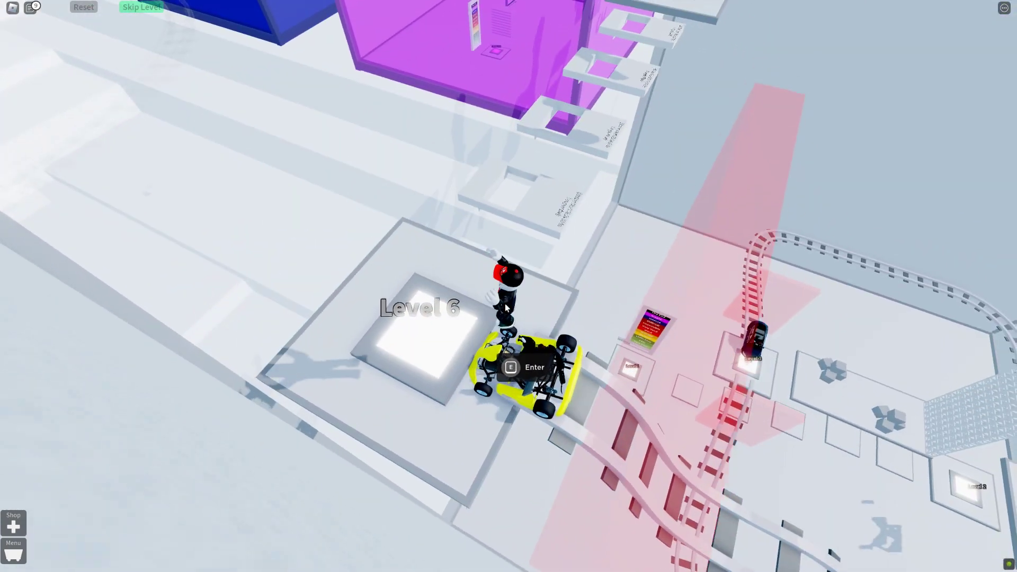
Step: Run across Level 6 and up the stairs to climb the Level 11 lattice tower
key(w)
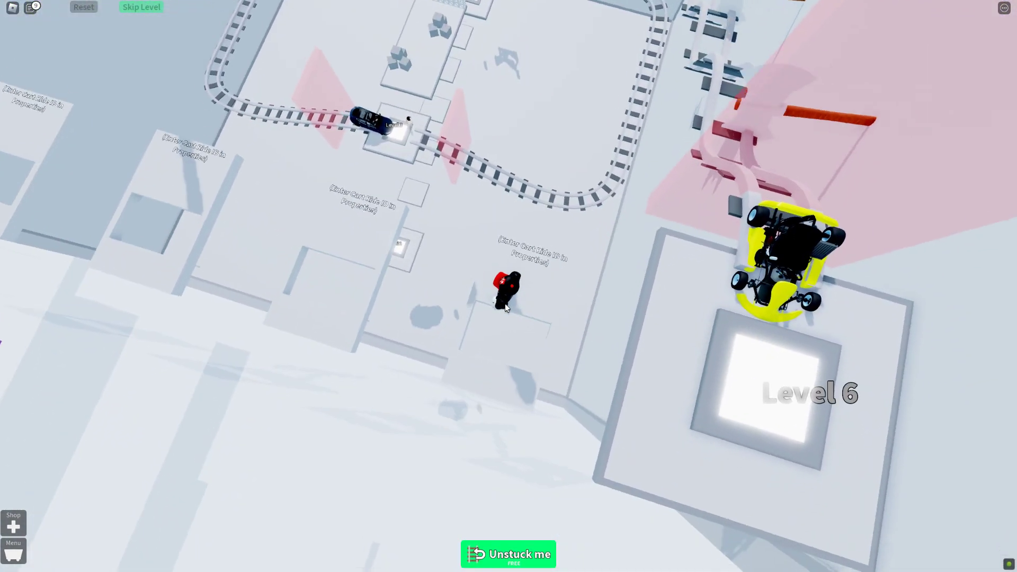
key(w)
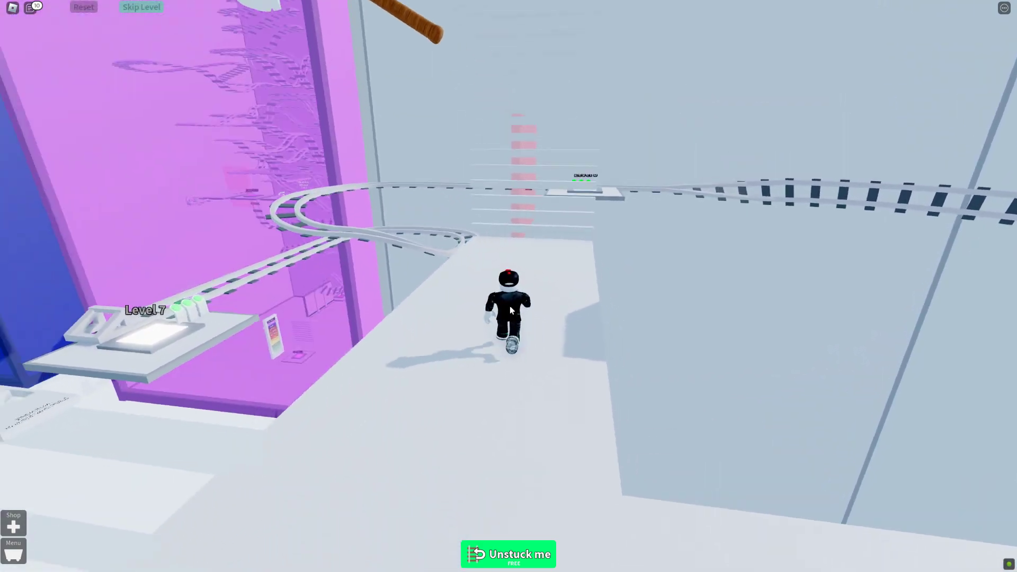
key(w)
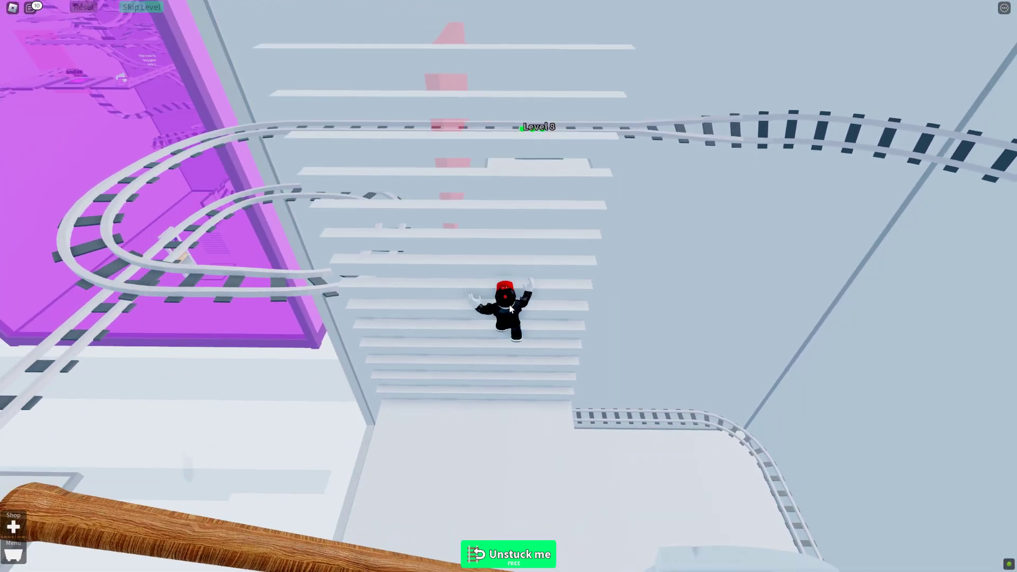
key(w)
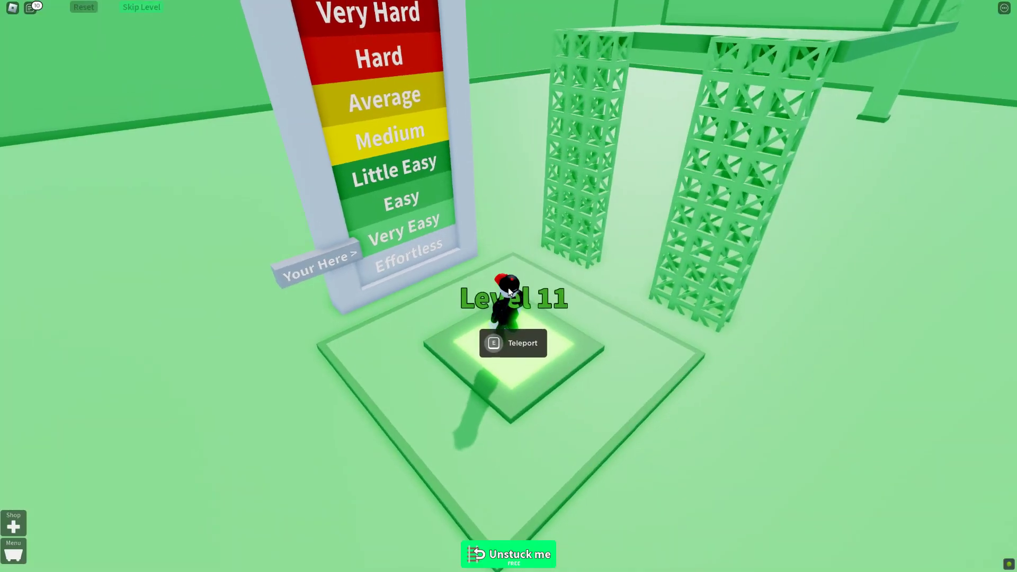
key(w)
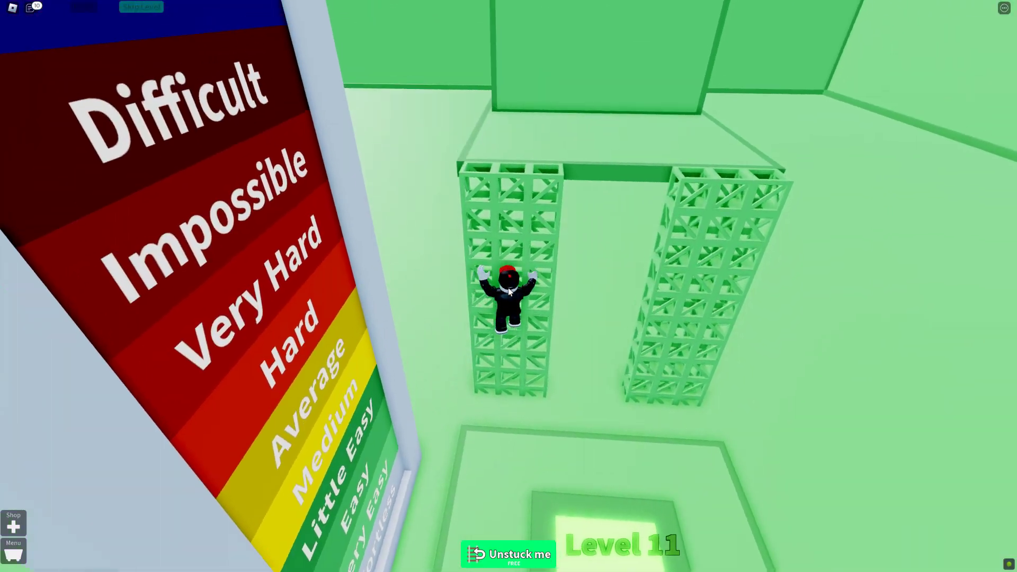
Step: Cross the tower top and climb the wall onto the upper platforms
key(w)
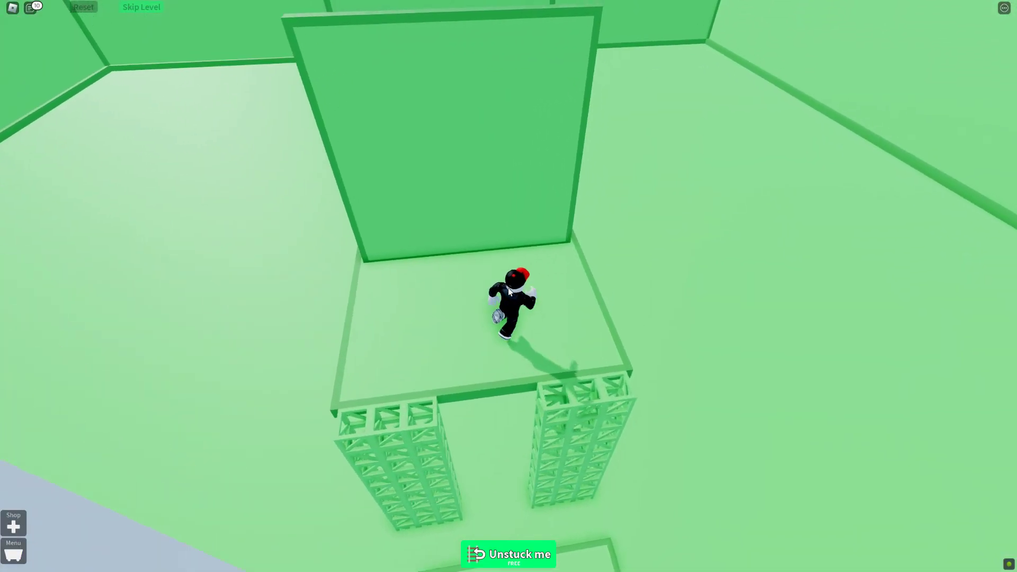
key(w)
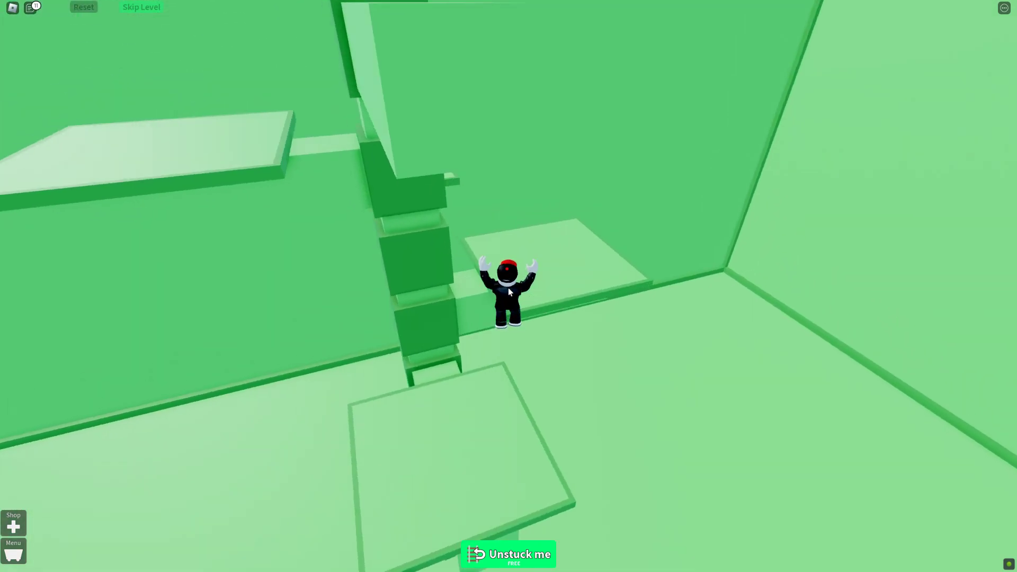
key(w)
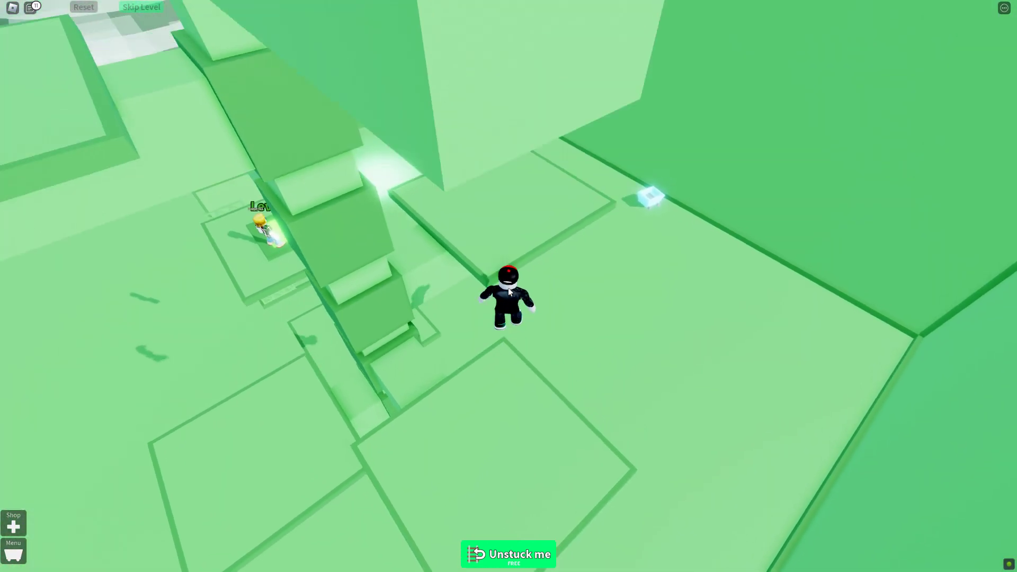
key(w)
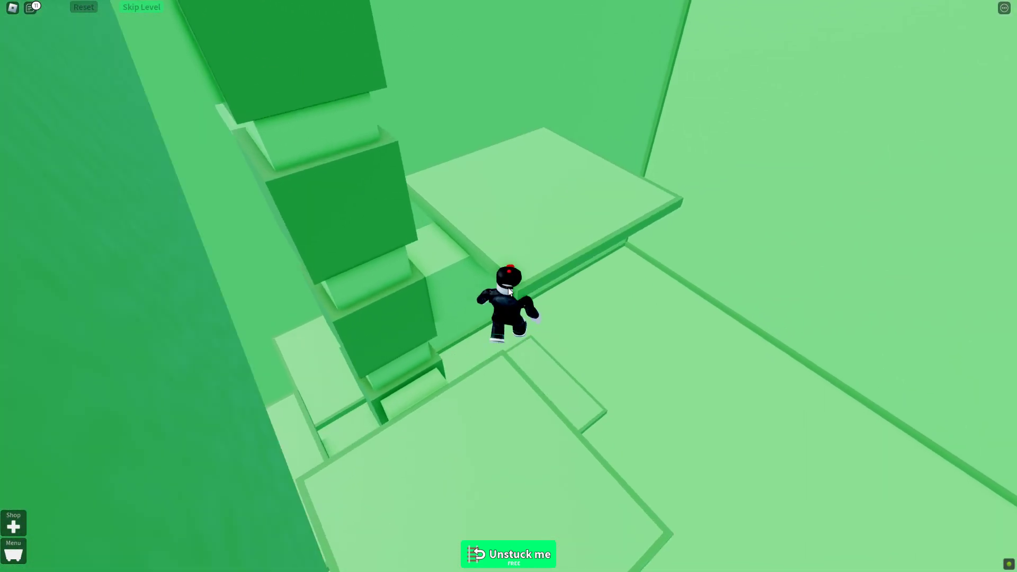
key(w)
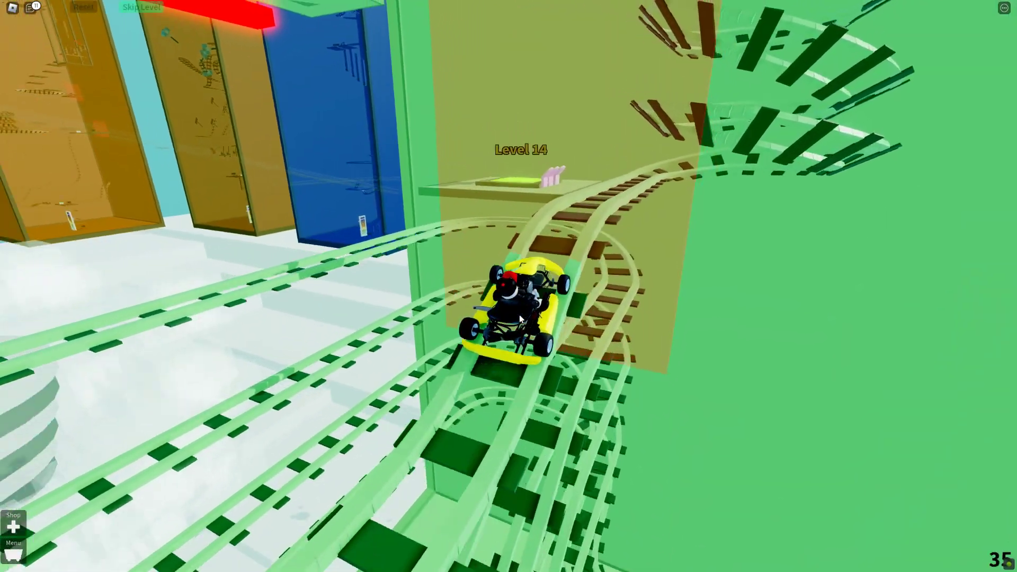
Step: Leave the kart at Level 14, then ride the spiral track to the Level 16 pad
key(space)
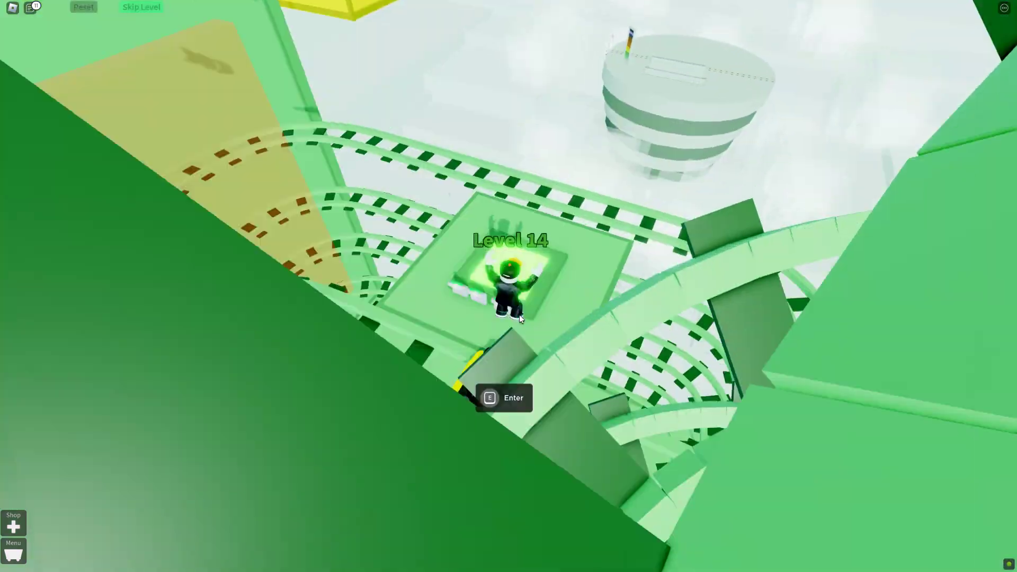
key(w)
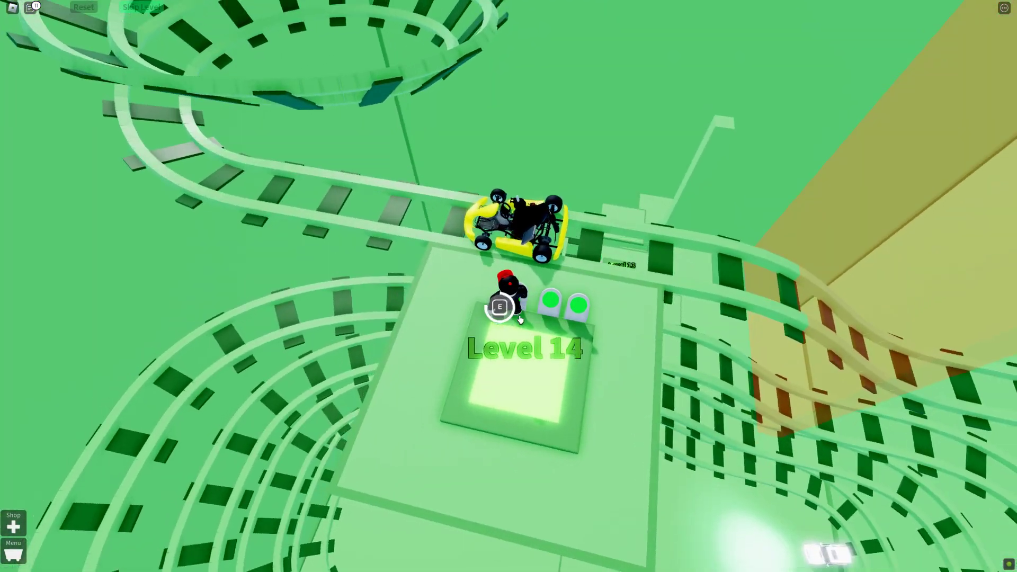
key(e)
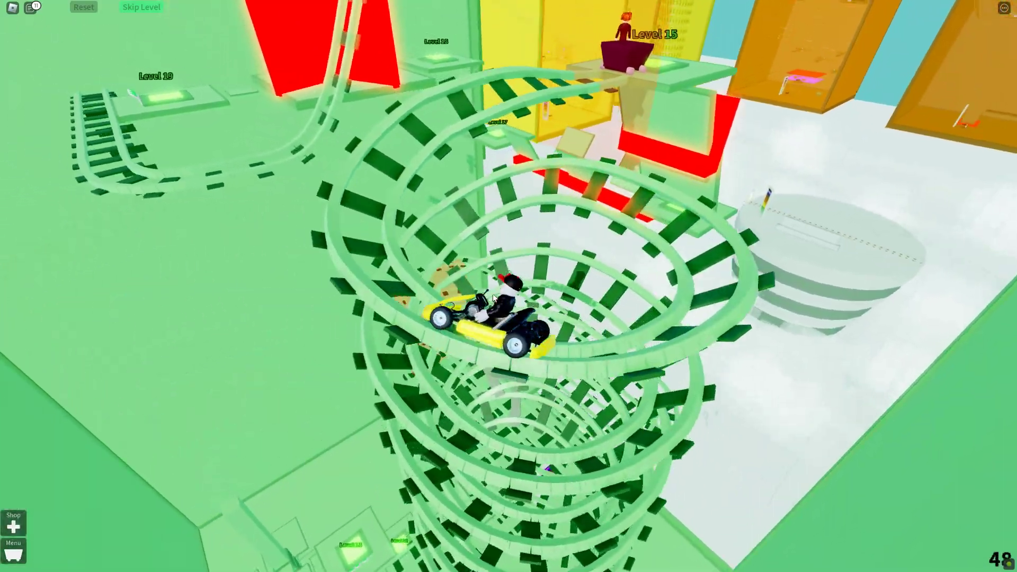
key(space)
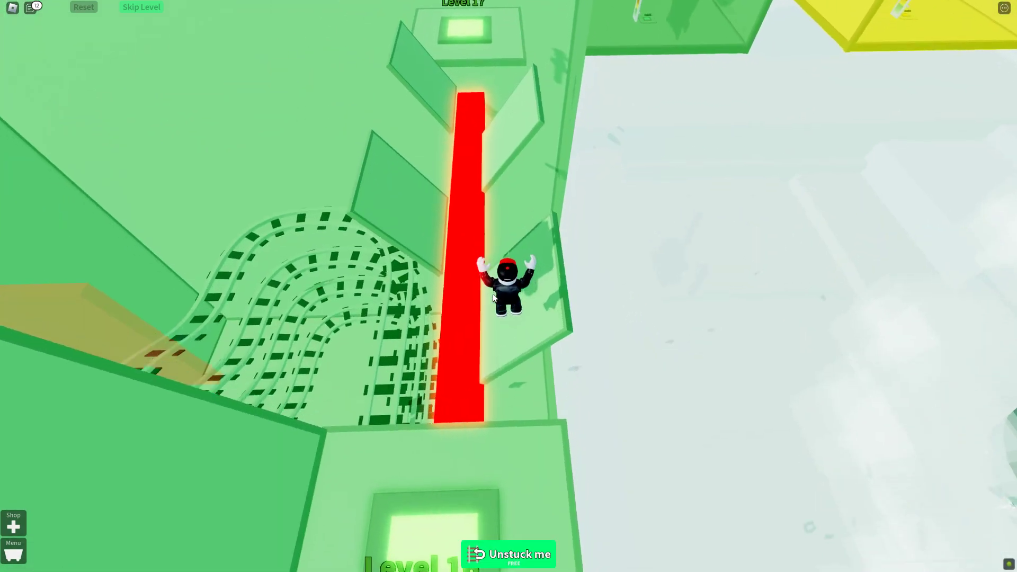
Step: Cross the red strip to the Level 17 pad and climb to Level 18
key(w)
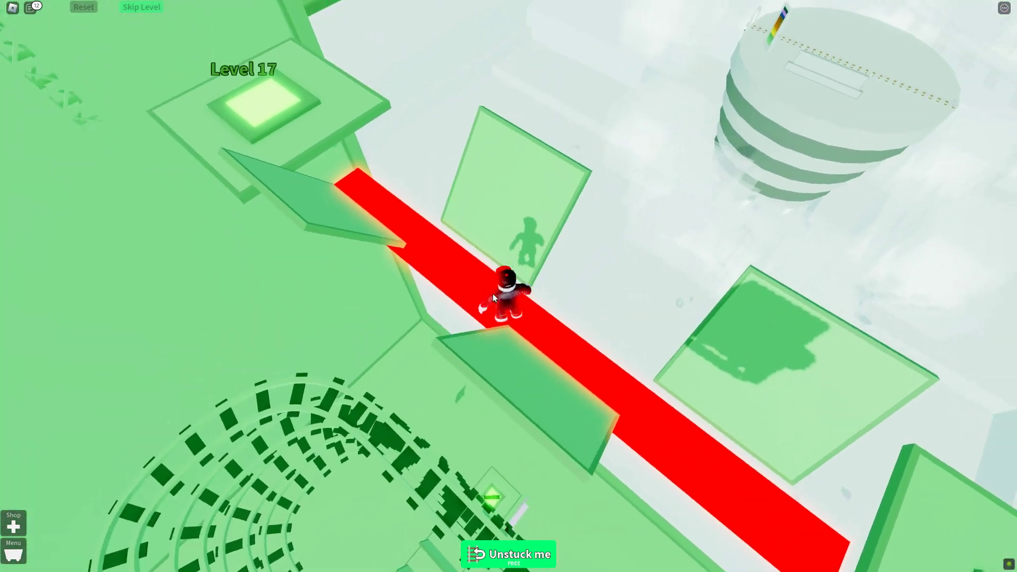
key(w)
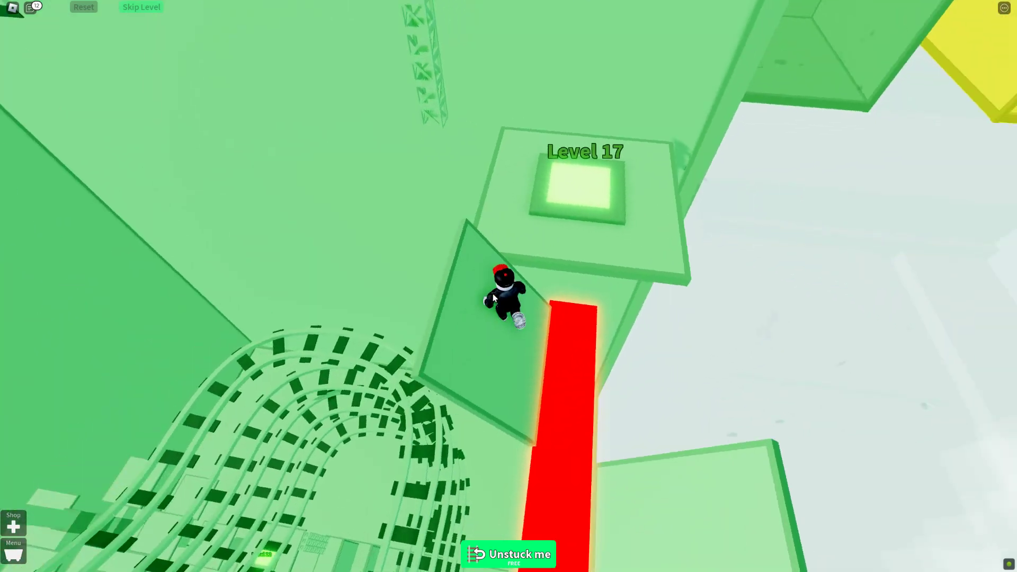
key(w)
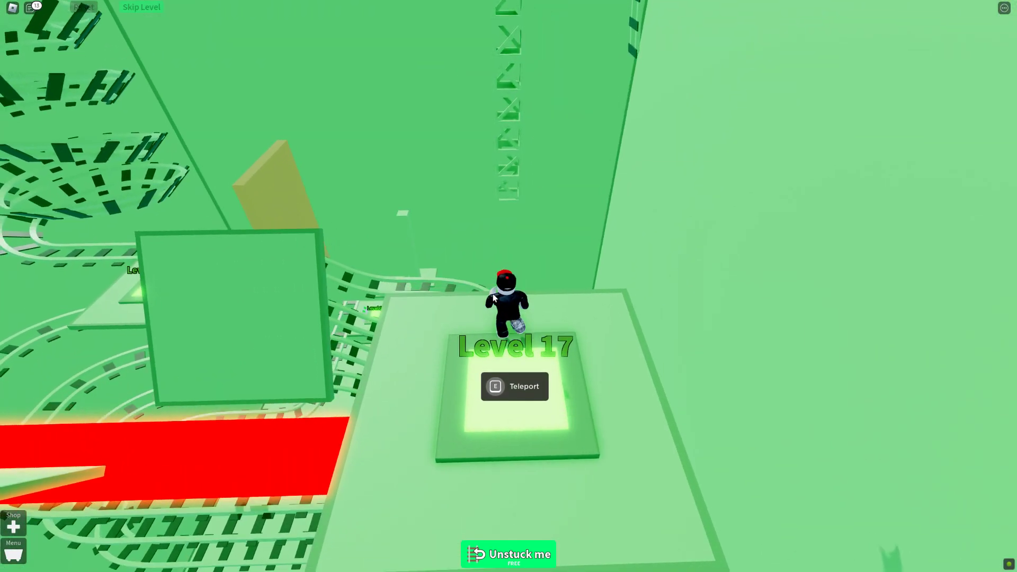
key(w)
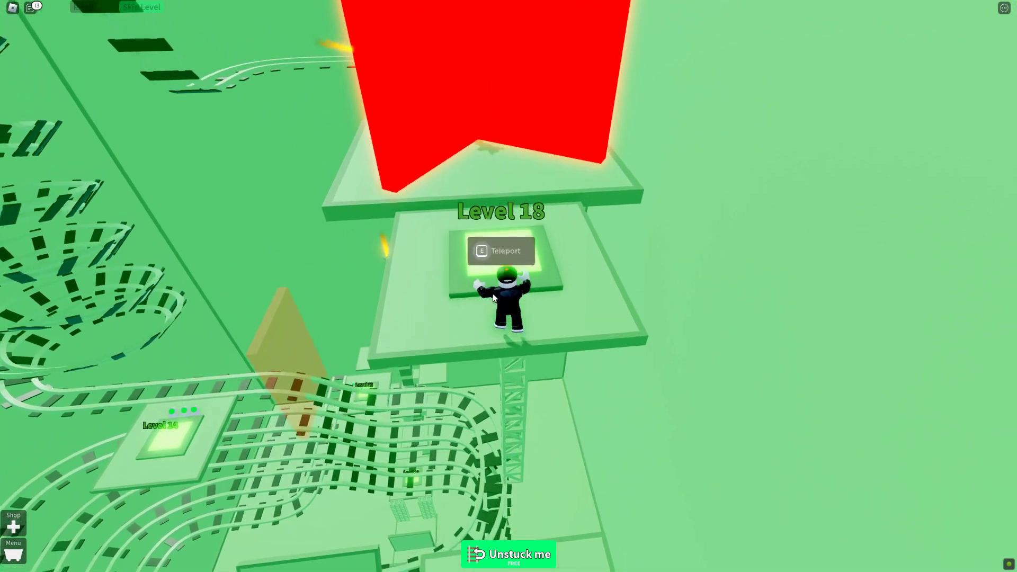
Step: Continue along the platform to the Level 19 pad and board a yellow kart
key(w)
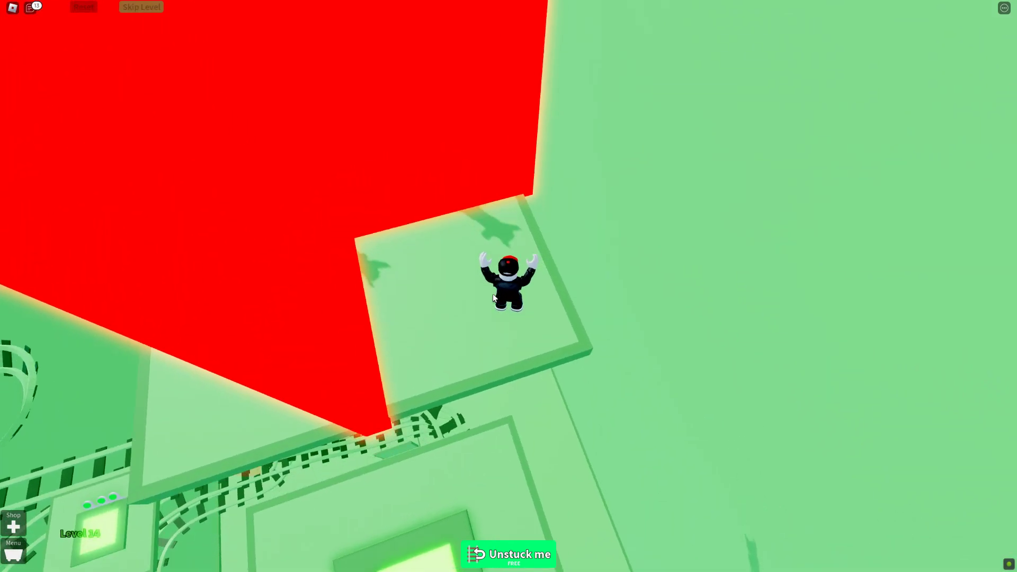
key(w)
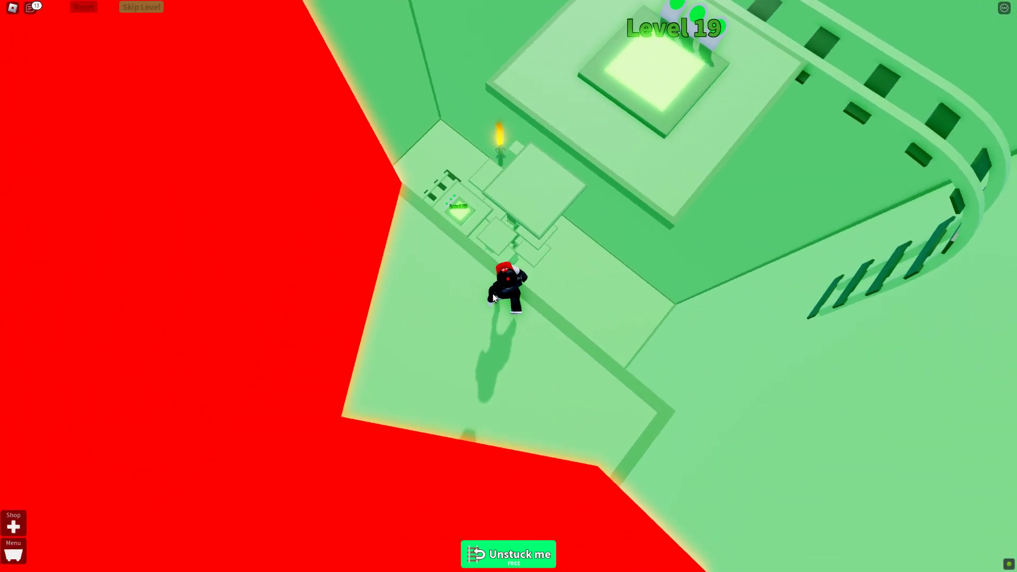
key(w)
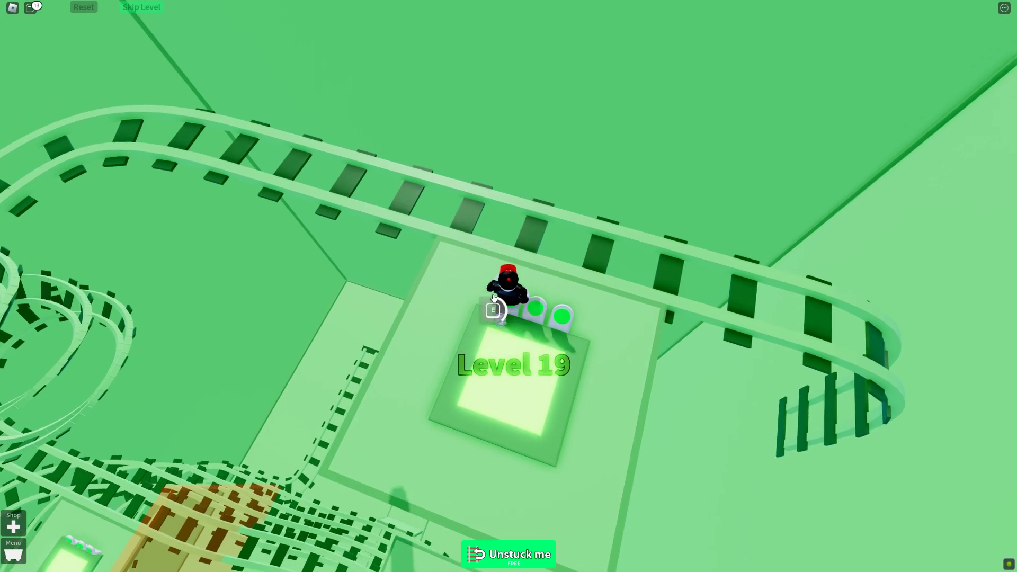
key(e)
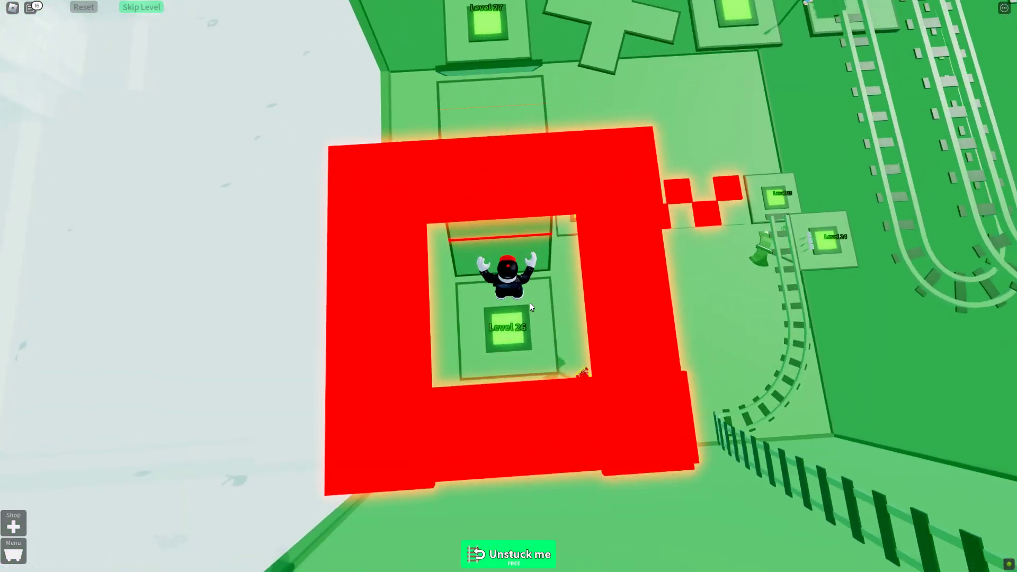
Step: Climb to the Level 27 pad, cross to Level 28, and board the yellow go-kart
key(w)
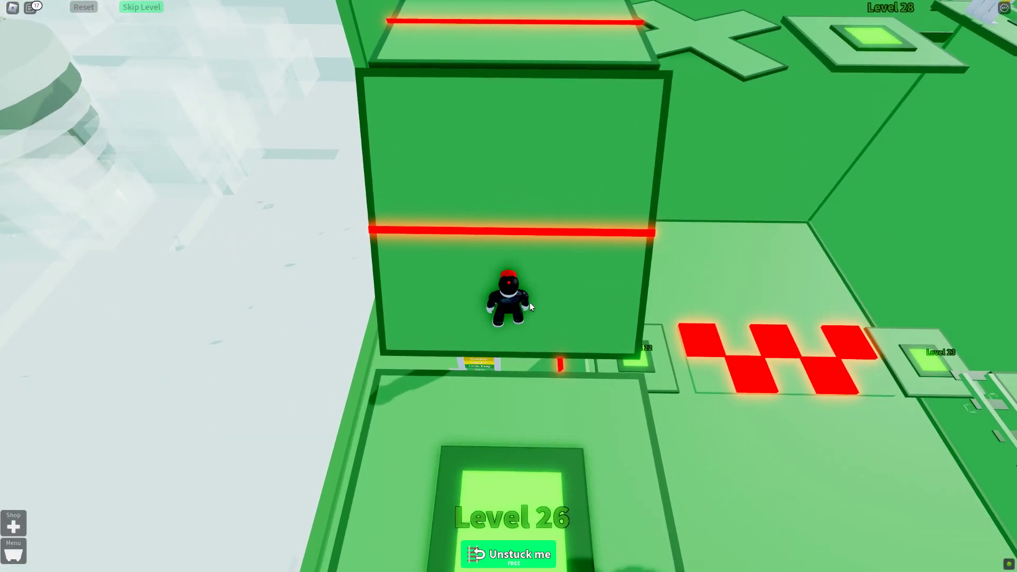
key(w)
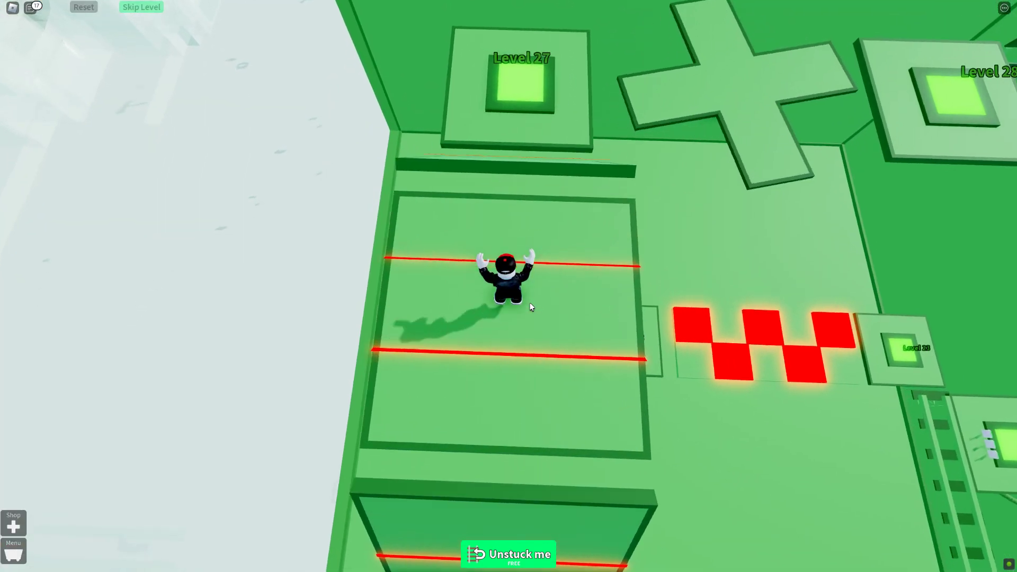
key(w)
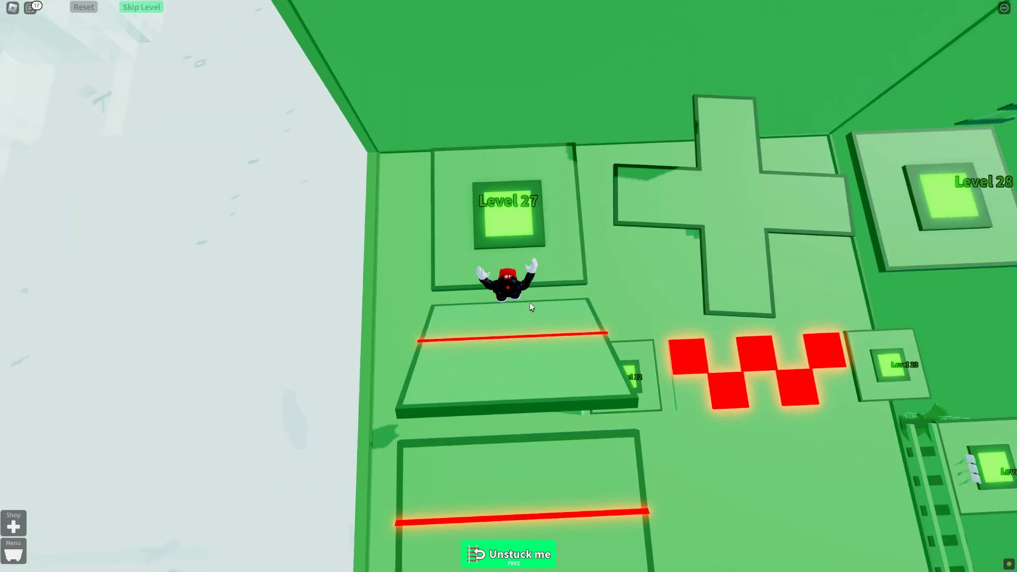
key(w)
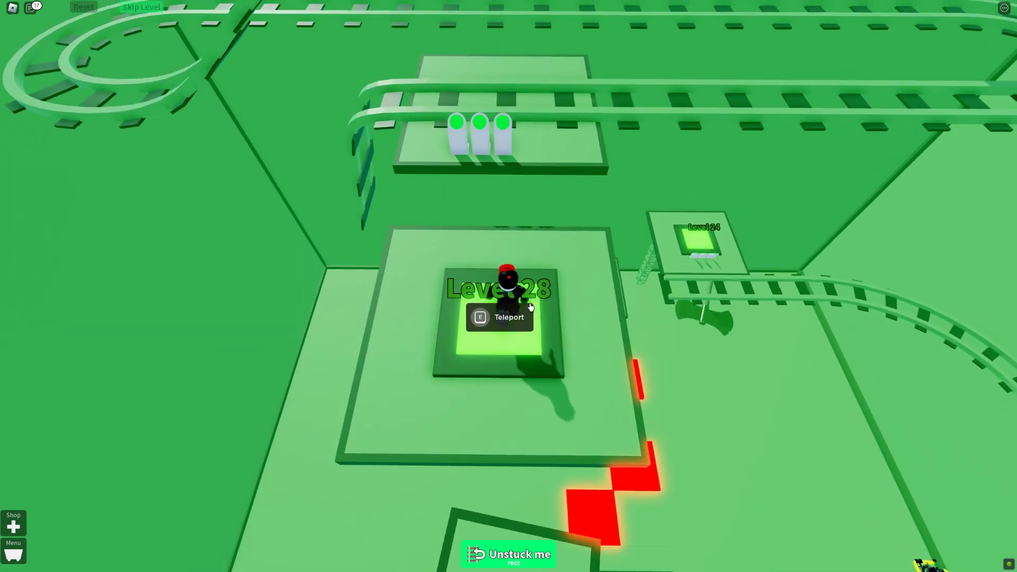
key(w)
key(e)
Step: Drive the yellow kart along the spiral track through its turns
right_click(530, 303)
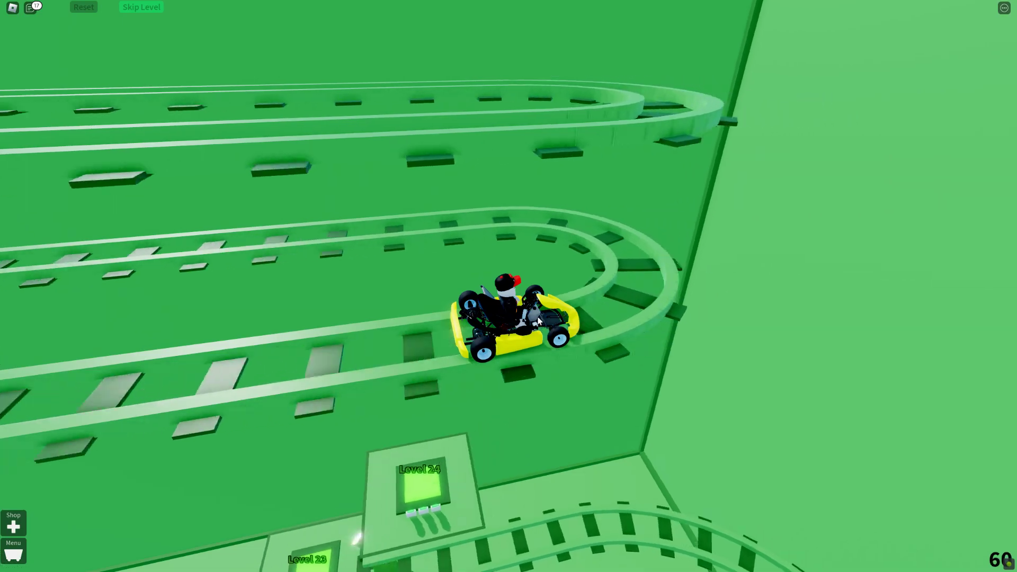
drag(537, 319, 538, 317)
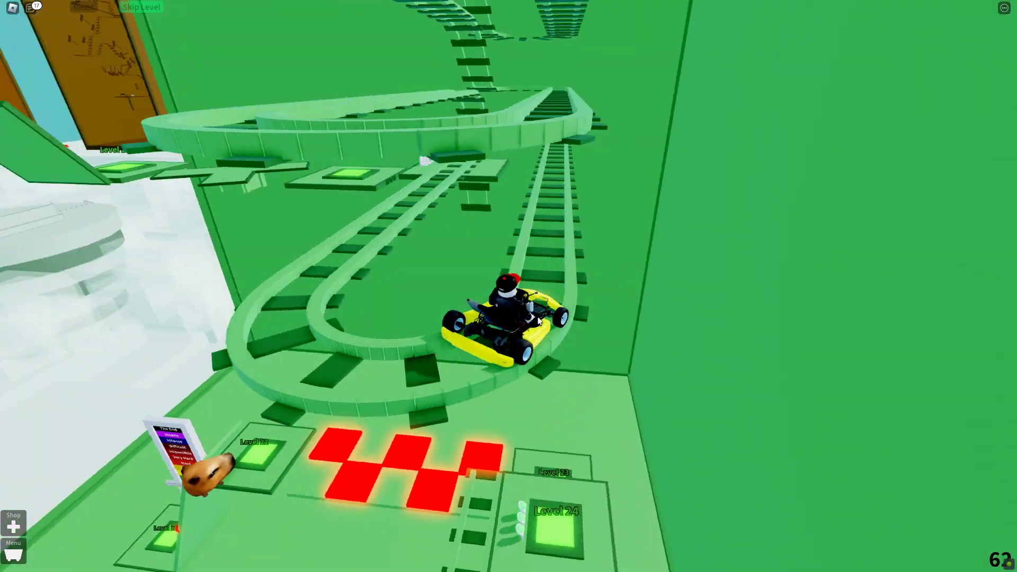
key(w)
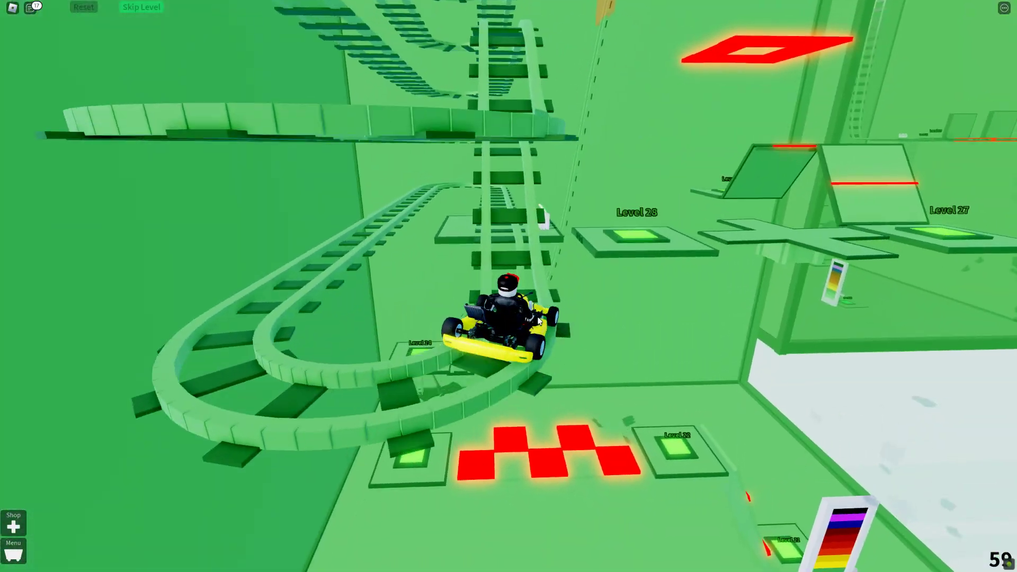
key(w)
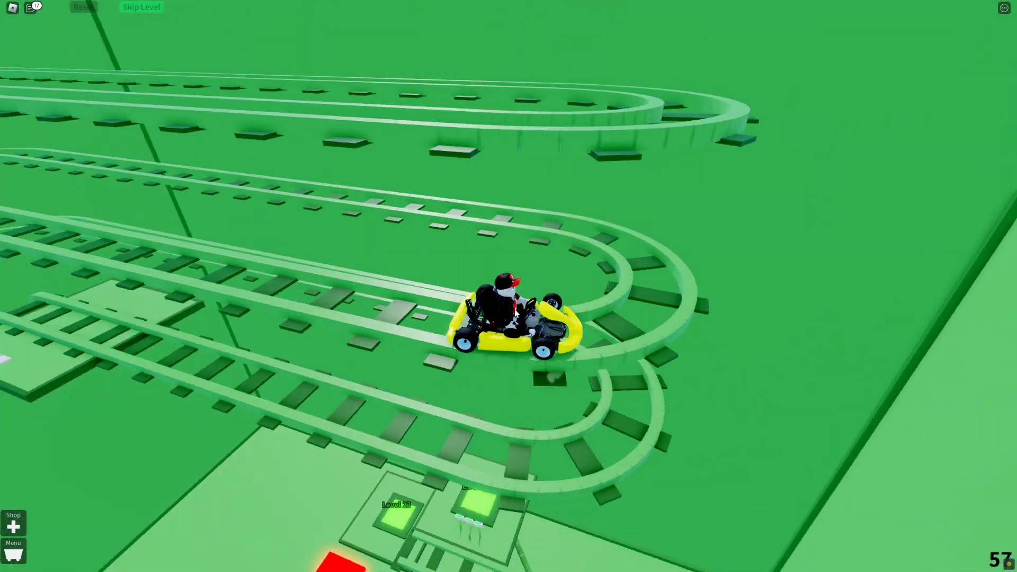
key(w)
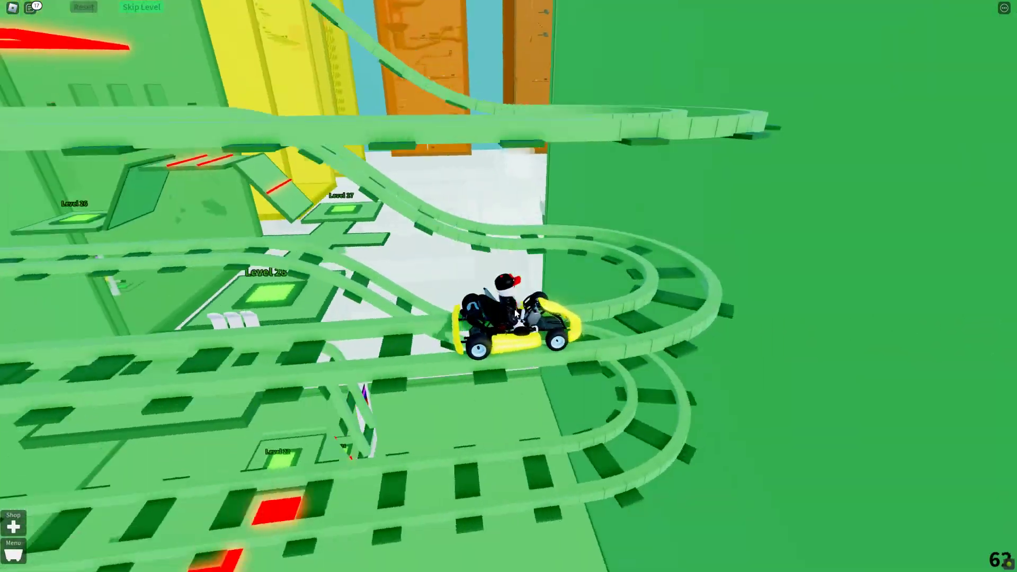
key(w)
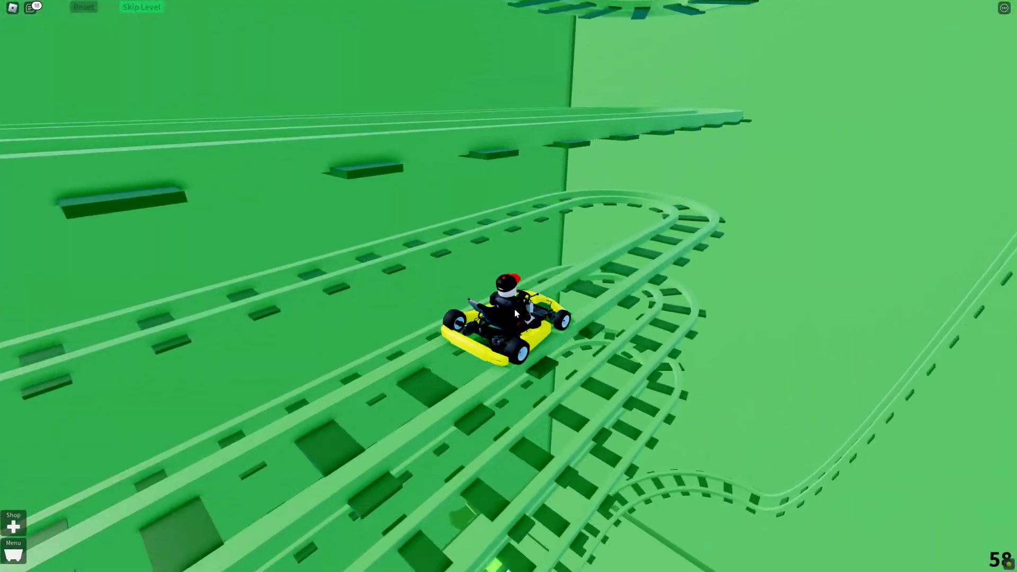
key(w)
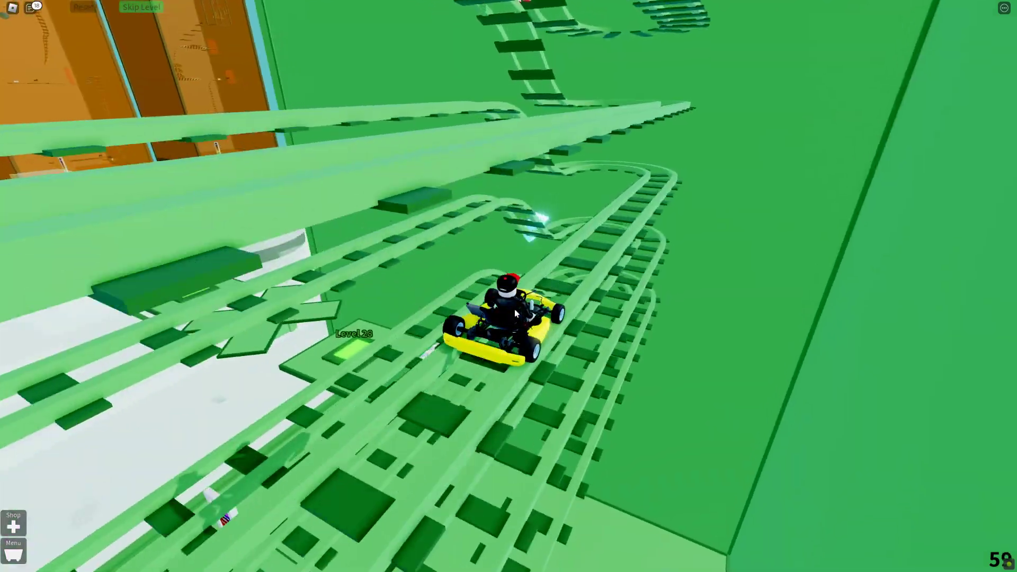
key(w)
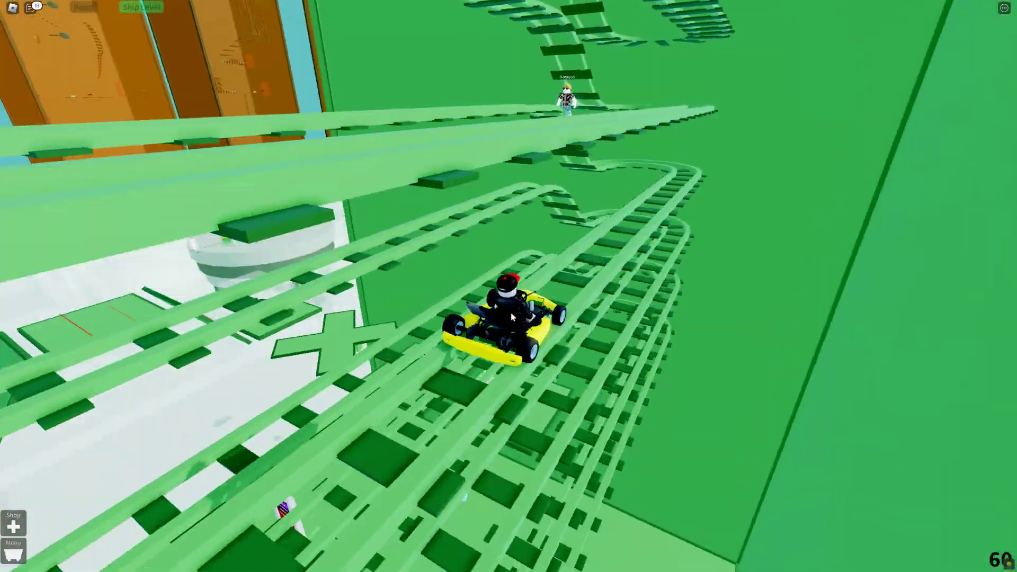
key(w)
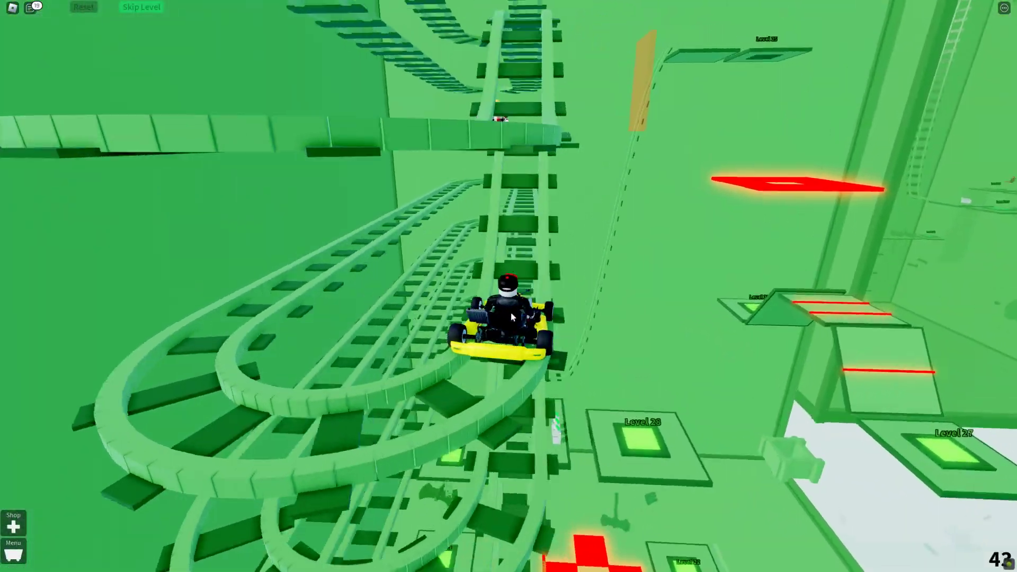
Step: Drive up the green track and vertical loop to Level 30, then exit the kart
key(w)
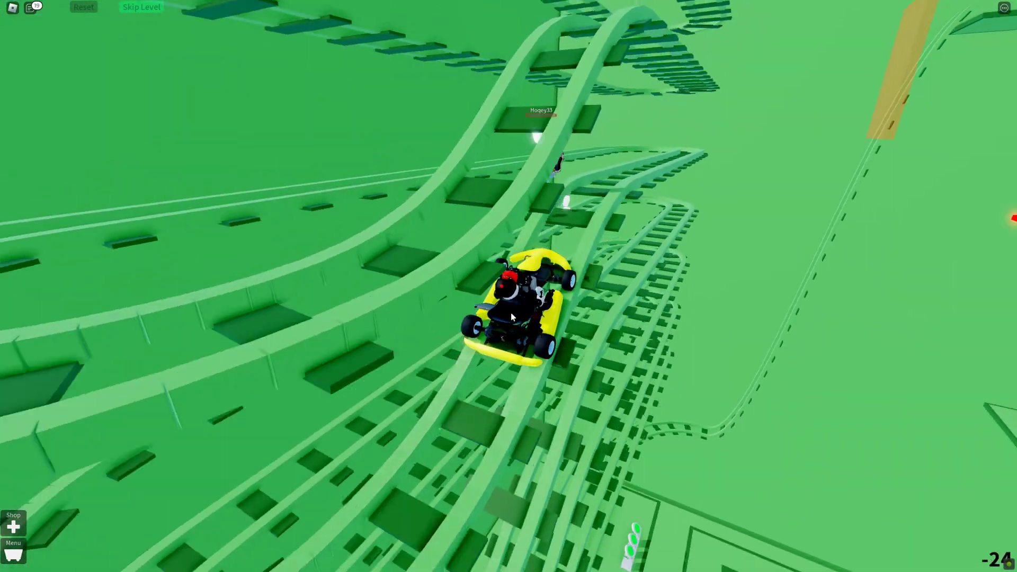
key(w)
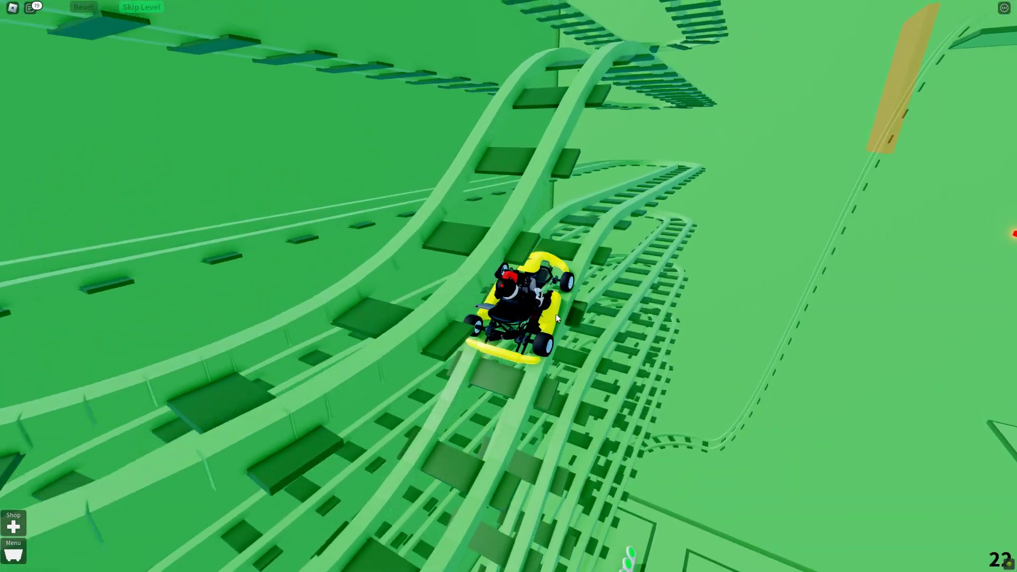
key(w)
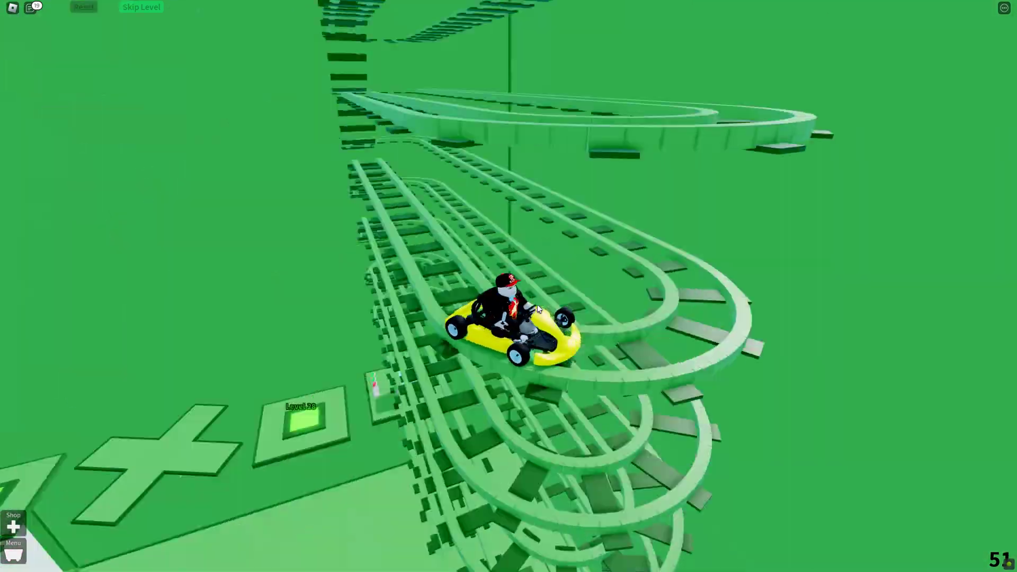
key(w)
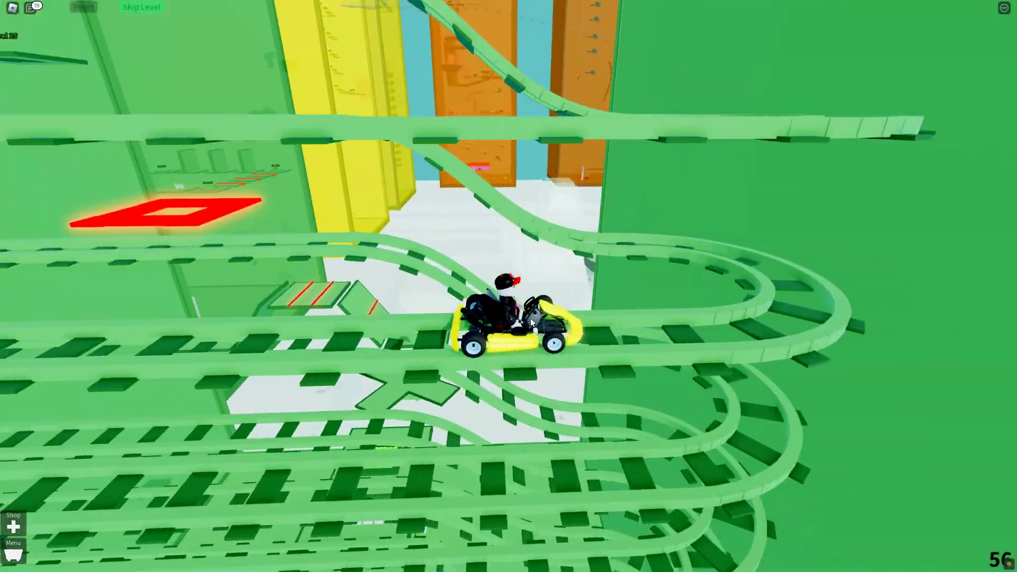
key(w)
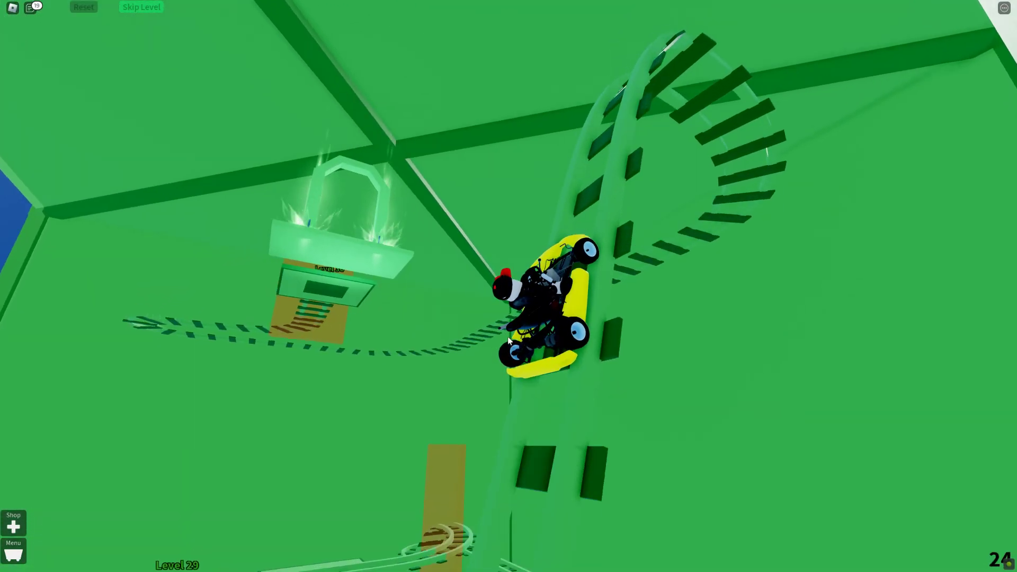
key(w)
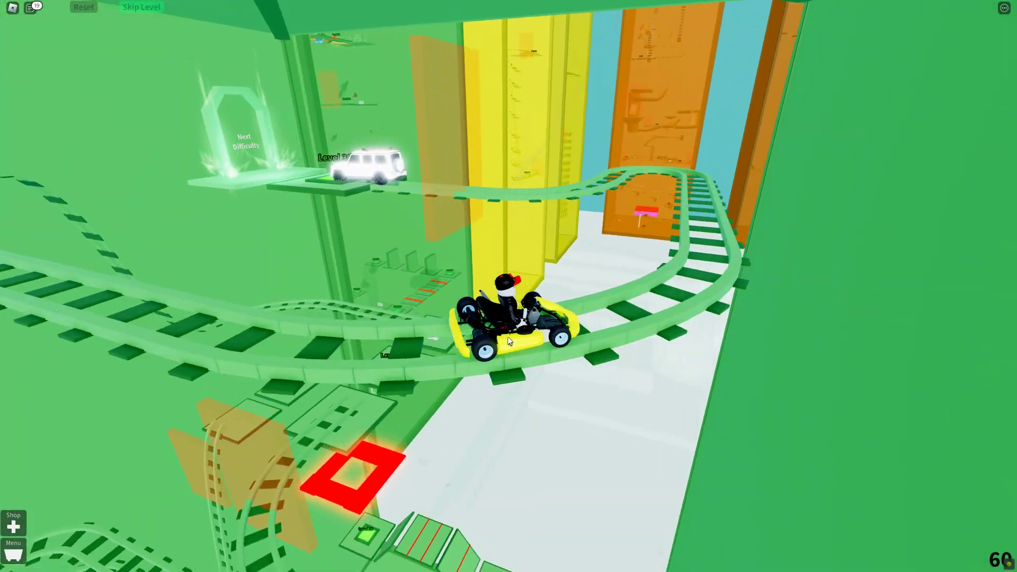
key(w)
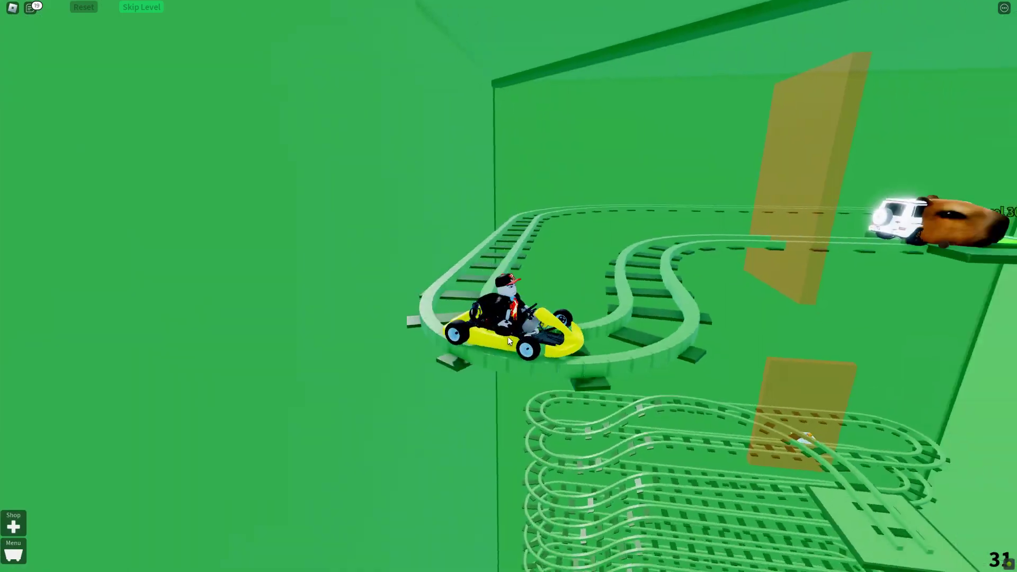
key(w)
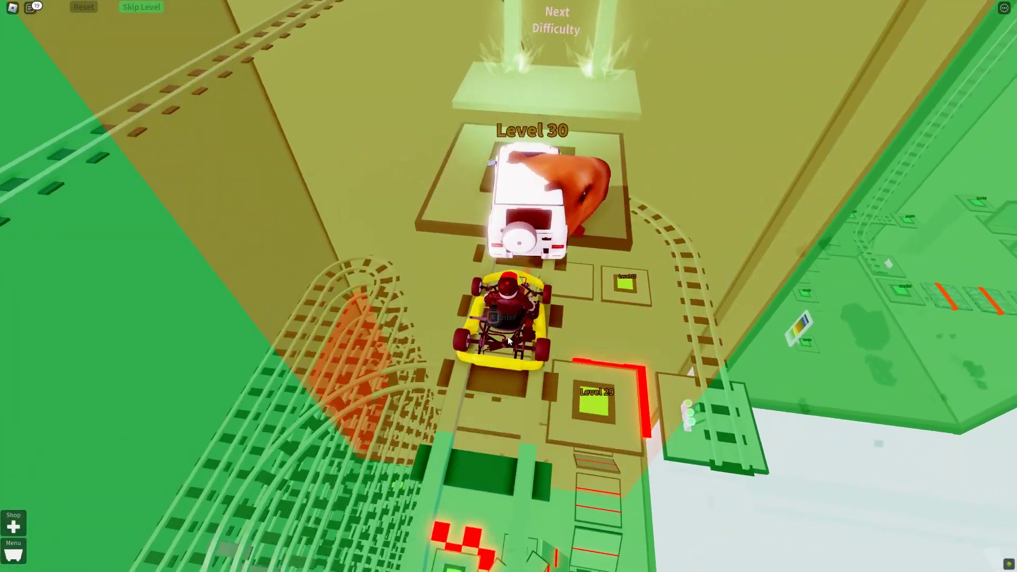
key(w)
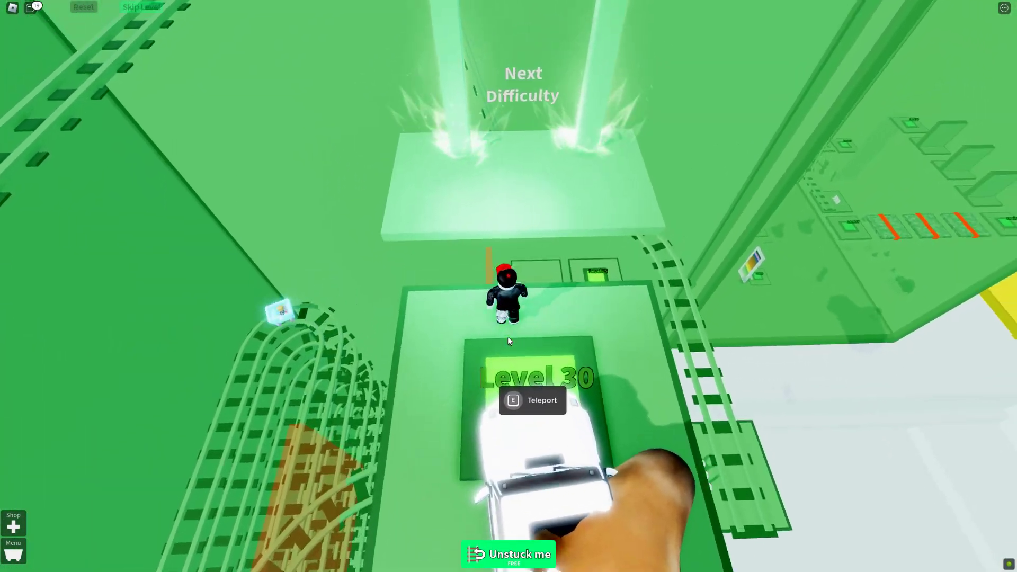
Step: Pass through the portal to Level 31 and jump across the platforms to the Level 33 pad
key(w)
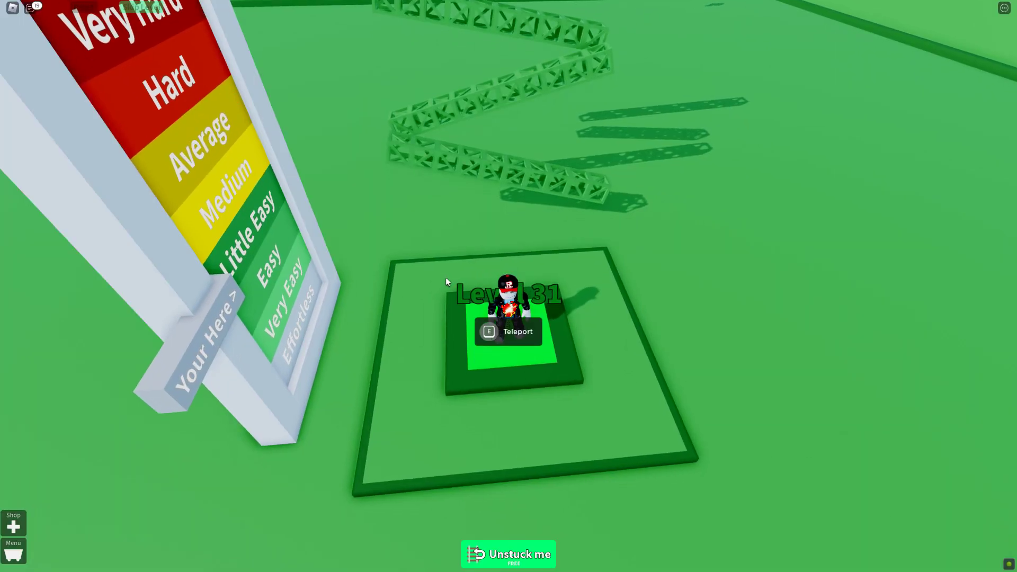
key(w)
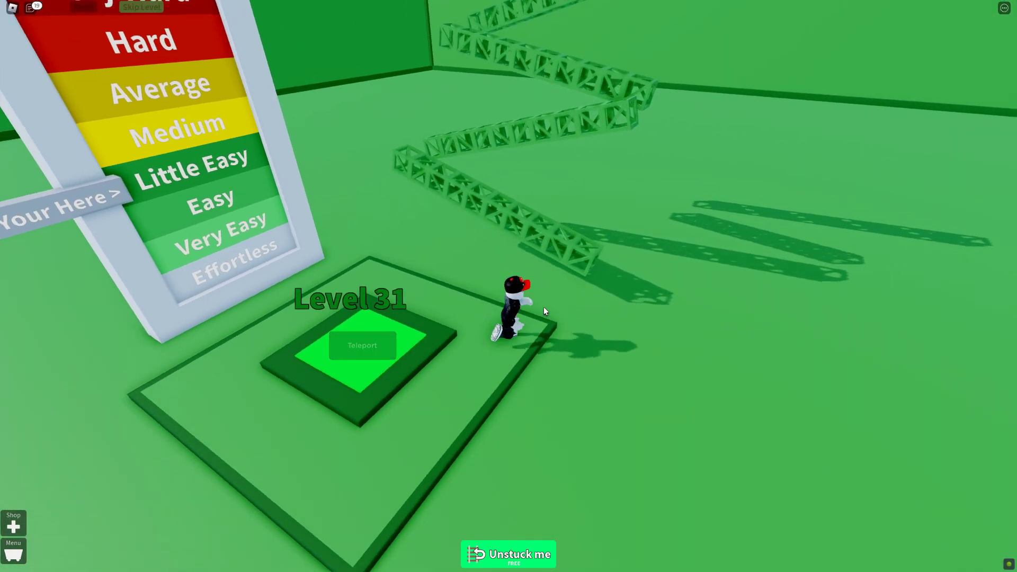
key(w)
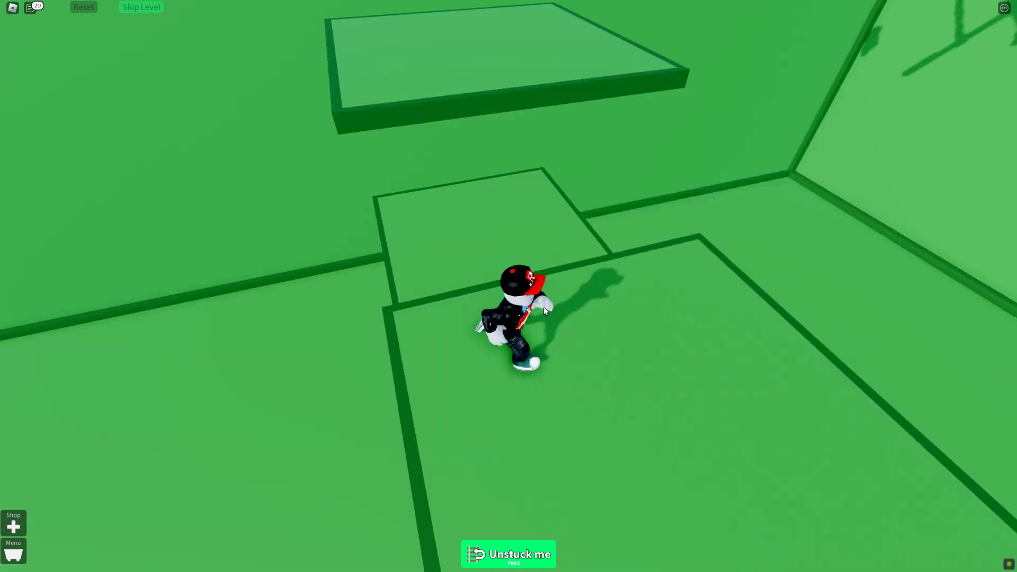
key(space)
key(w)
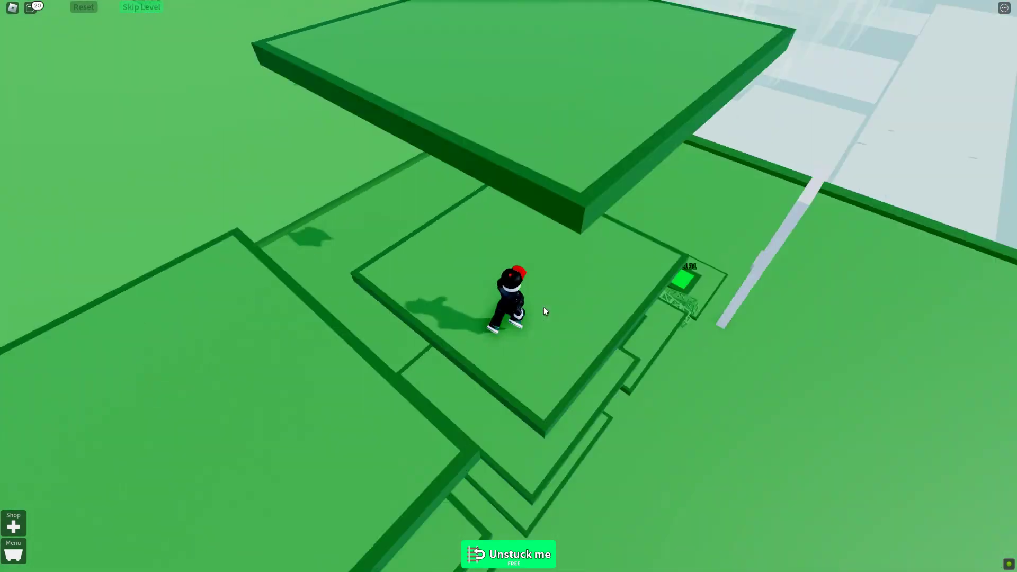
key(w)
key(space)
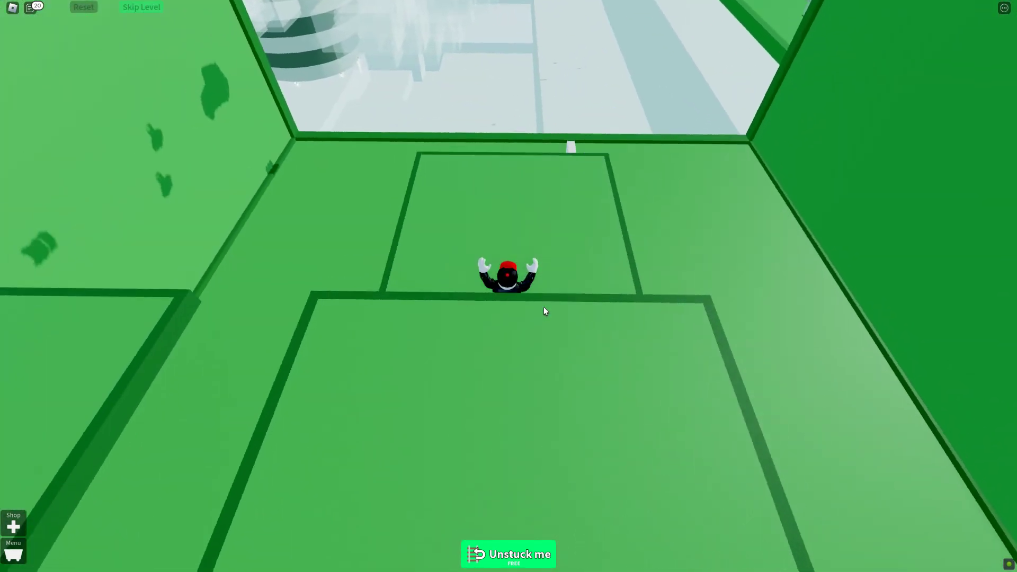
key(w)
key(space)
key(w)
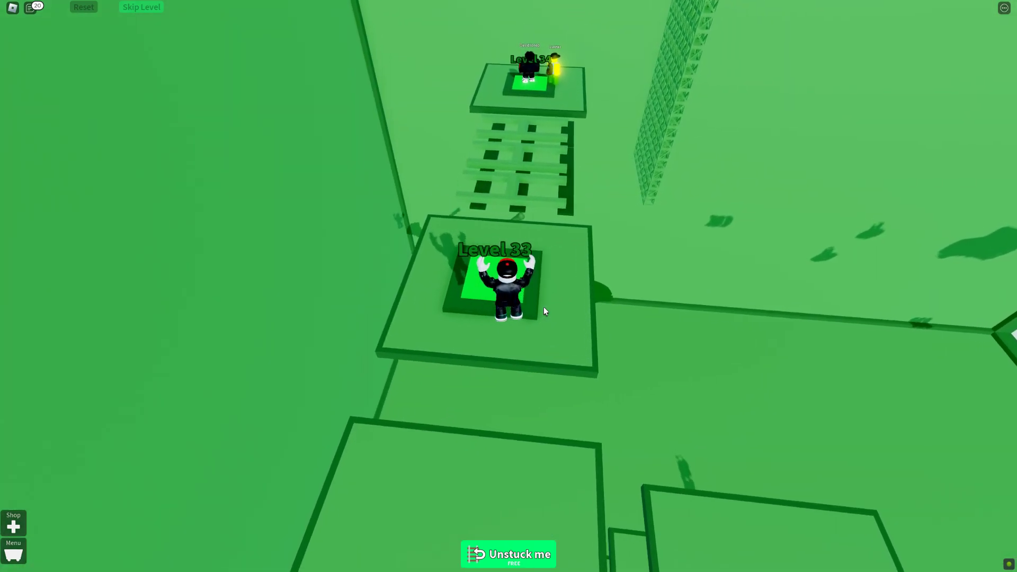
Step: Cross the ladder bridge past Level 34 and enter the portal to the yellow area
key(w)
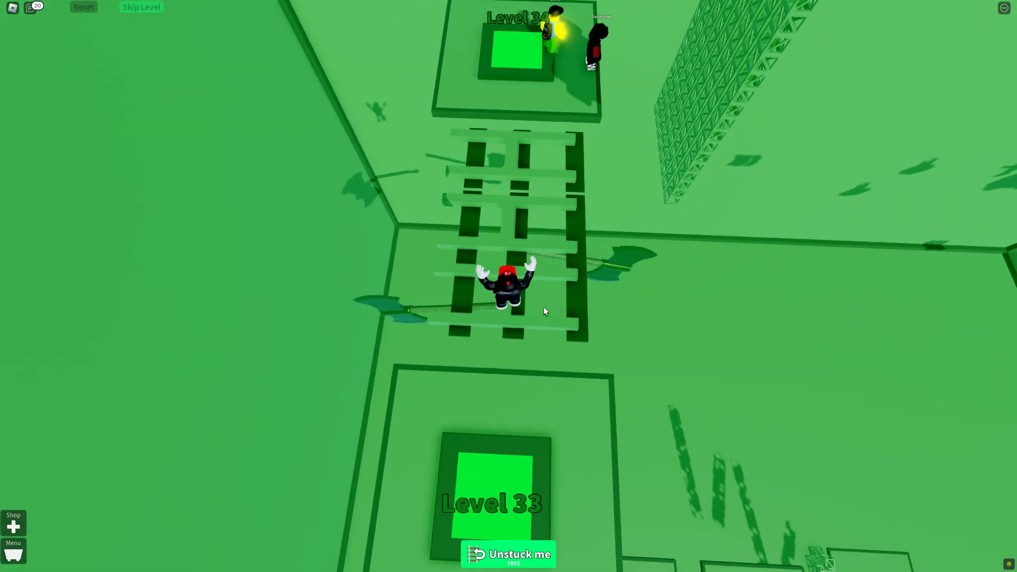
key(w)
key(w)
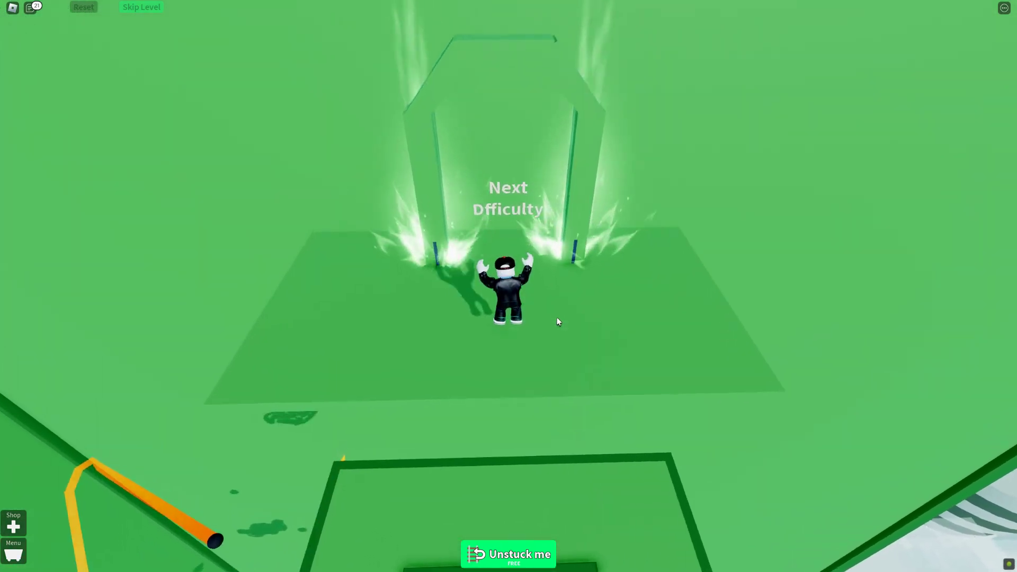
key(w)
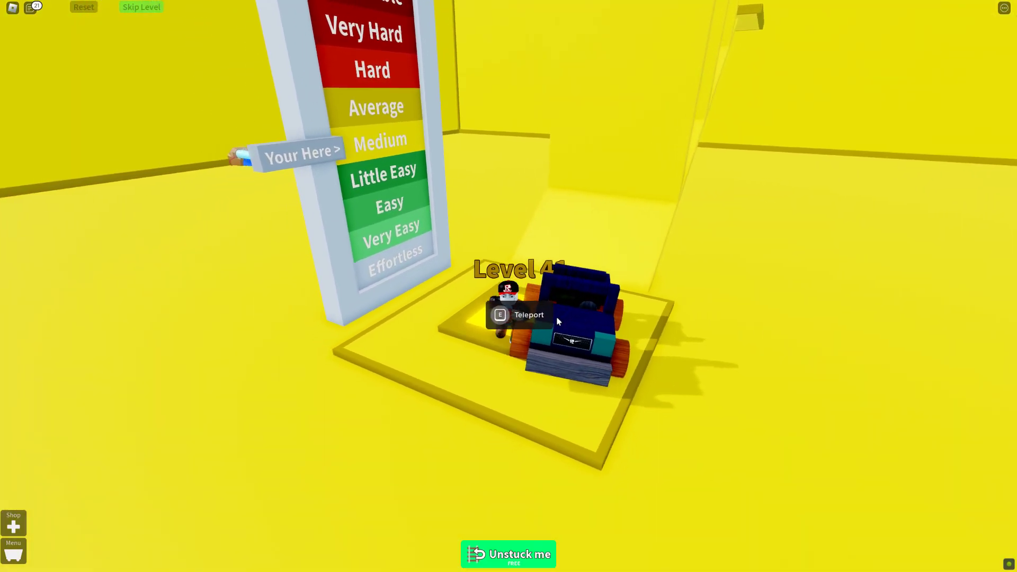
Step: Ride the go-kart along the yellow rails past the rocket toward Level 50
key(w)
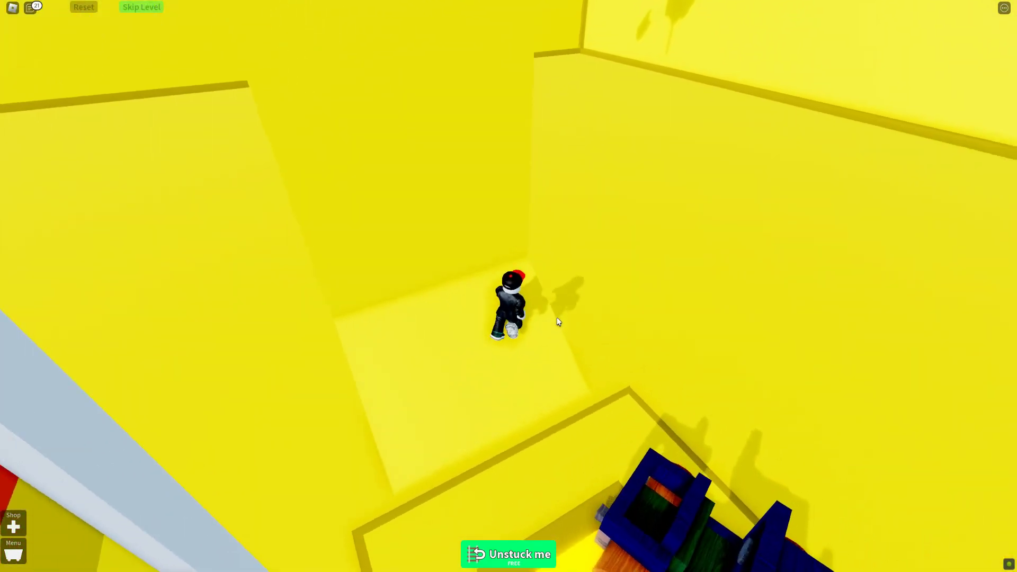
key(e)
key(w)
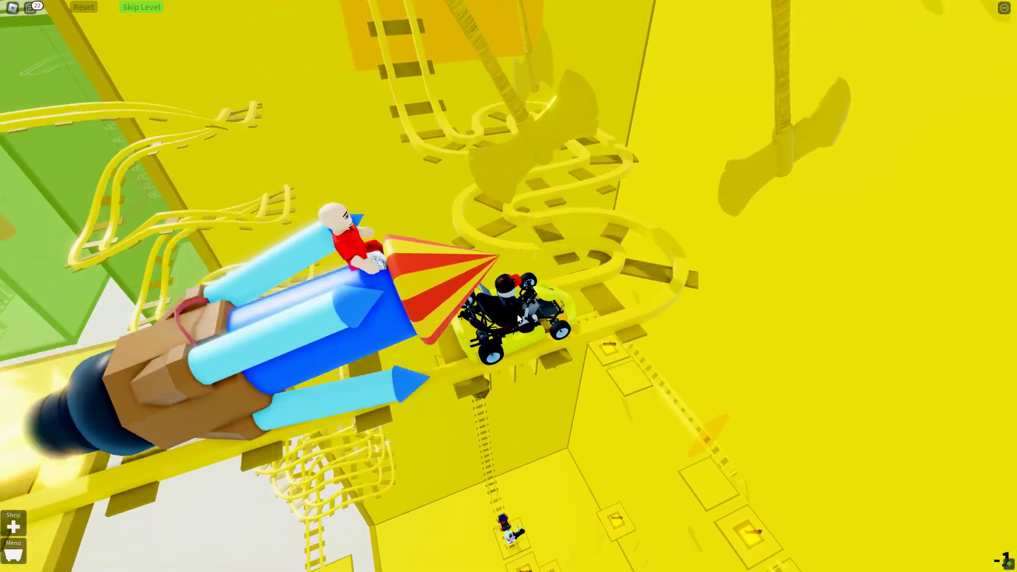
key(w)
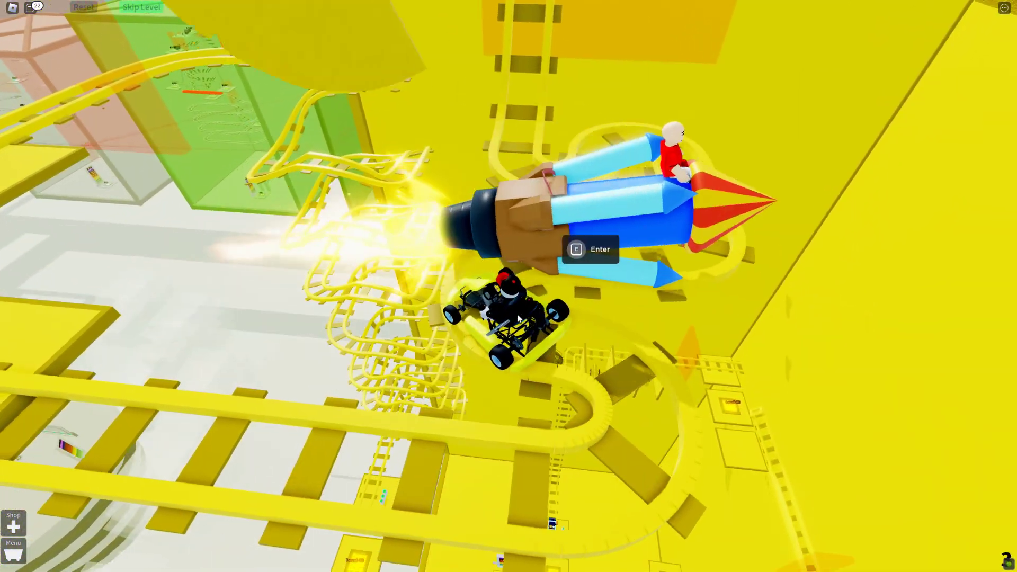
key(w)
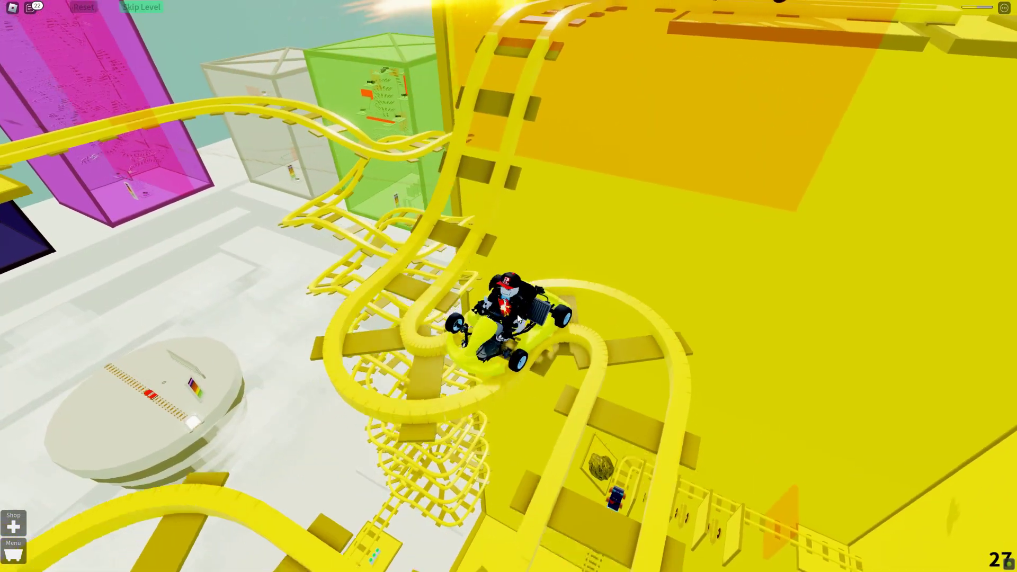
Step: Ride the rocket-hand vehicle to Level 50 and walk into the portal to Level 51
key(w)
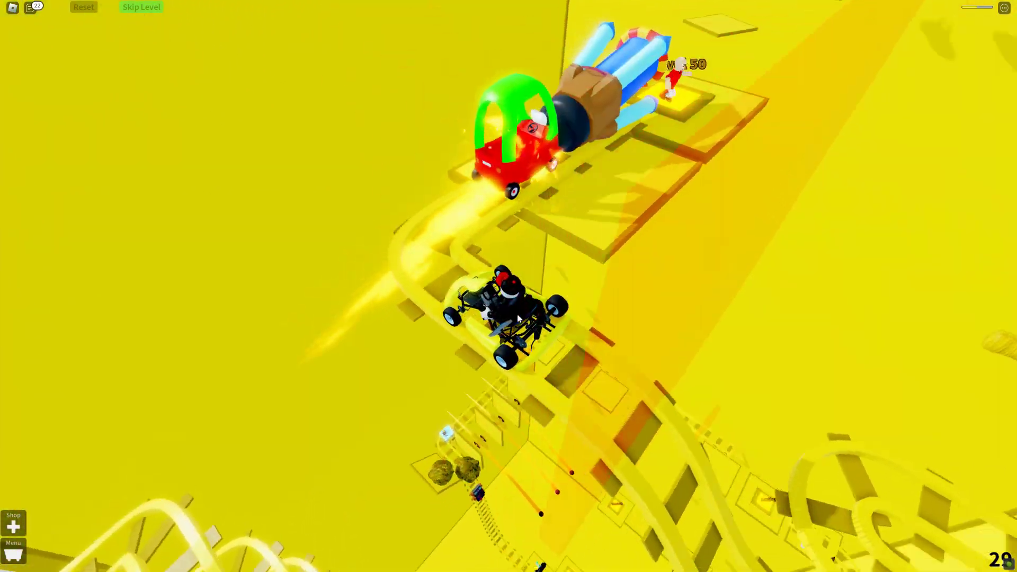
key(w)
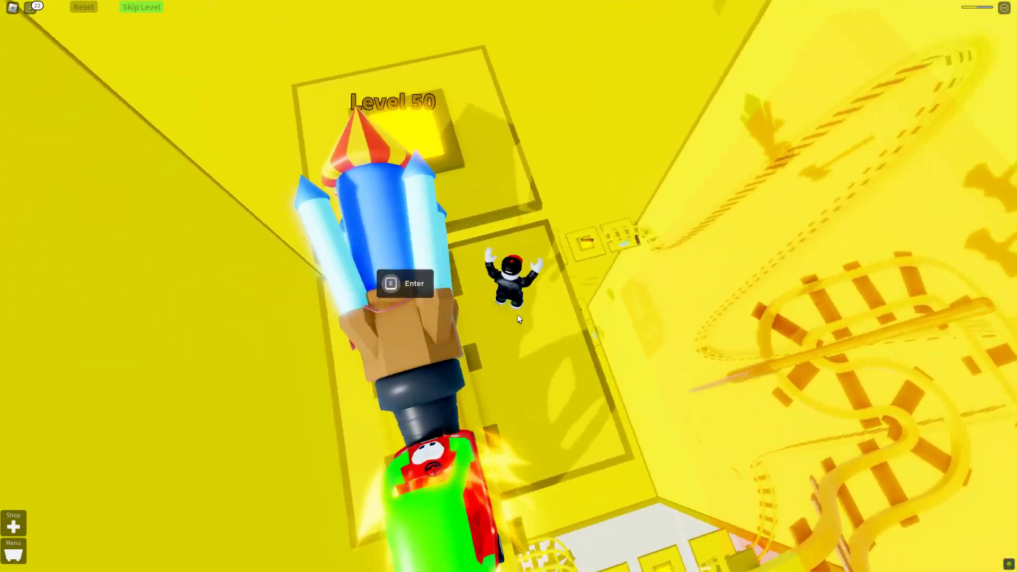
key(w)
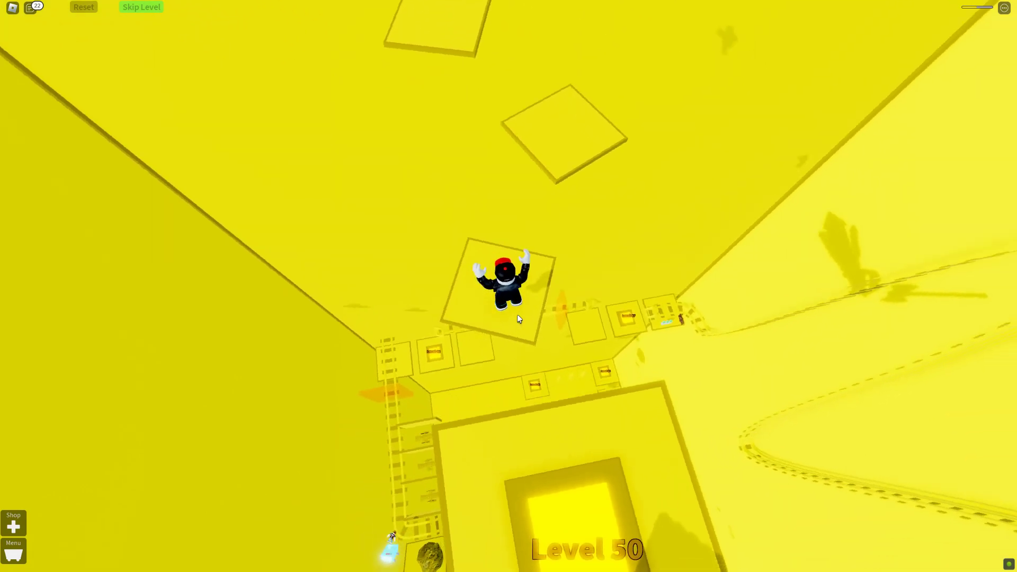
key(w)
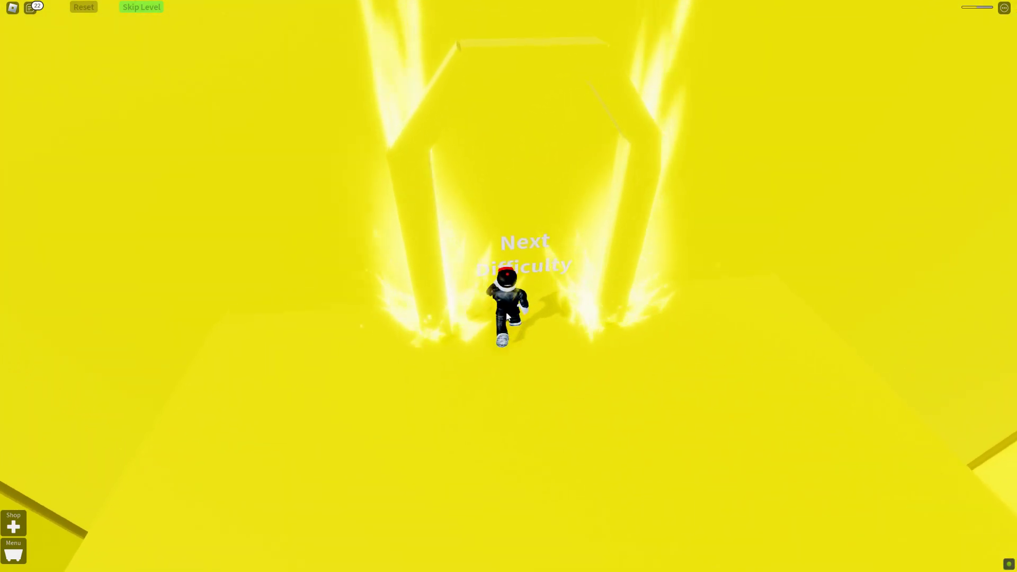
key(w)
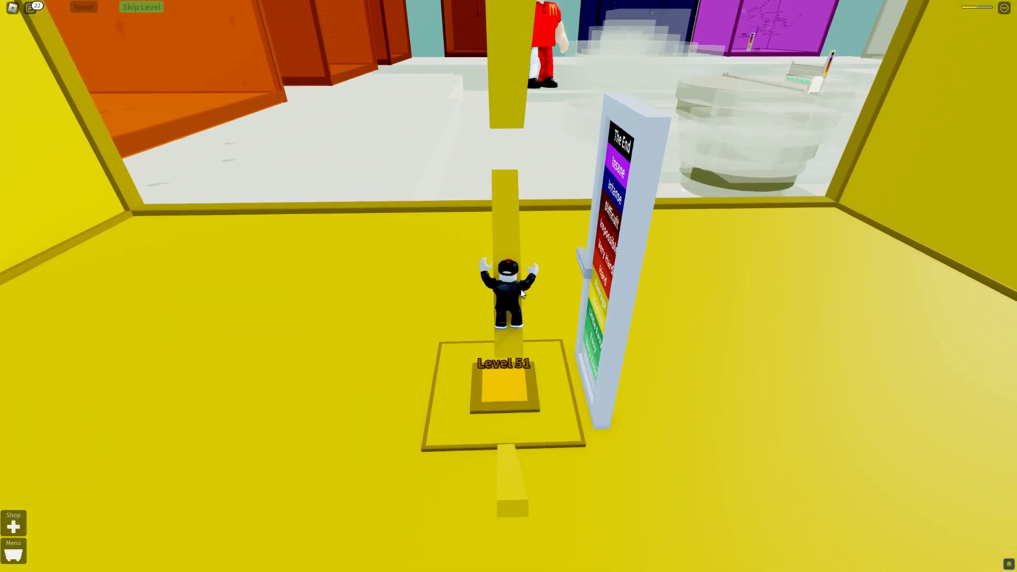
Step: Walk around the spawn pad and along the narrow ramp toward Level 52
key(w)
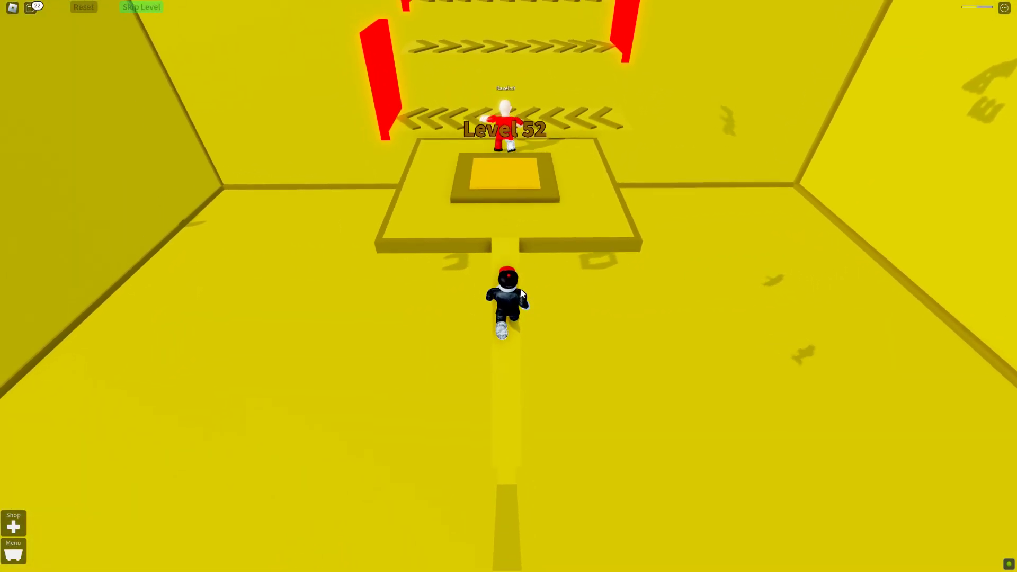
key(w)
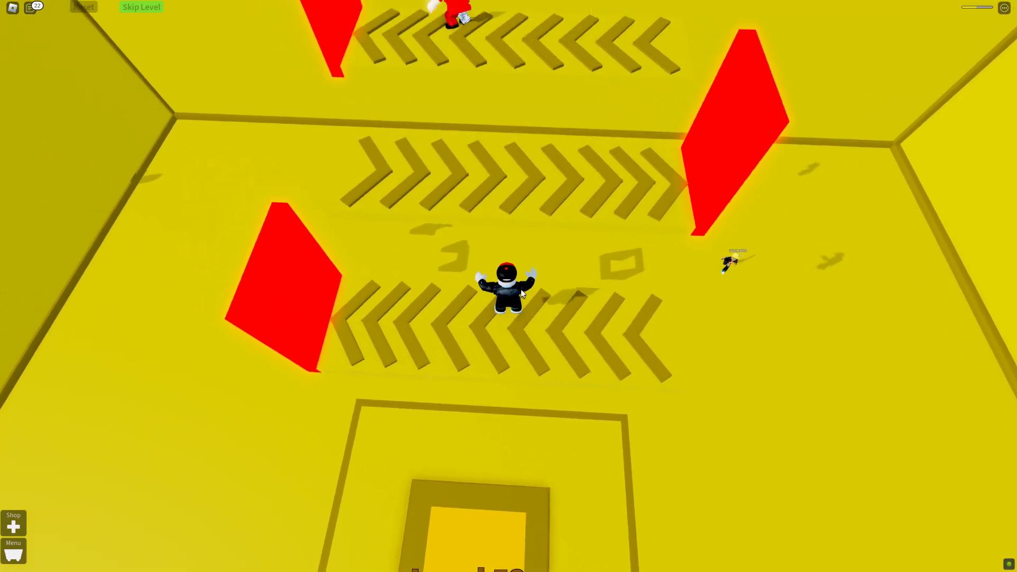
key(w)
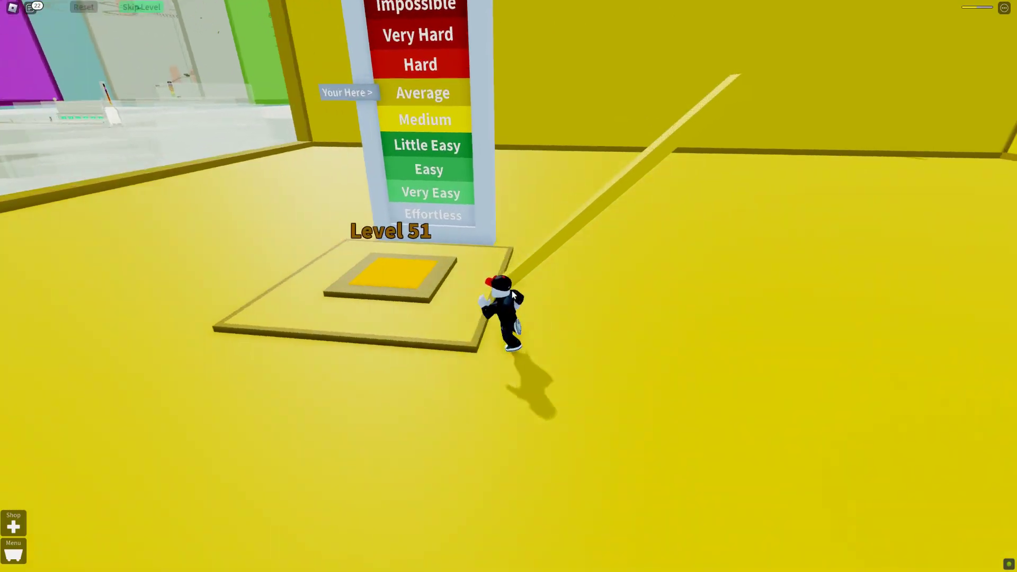
key(w)
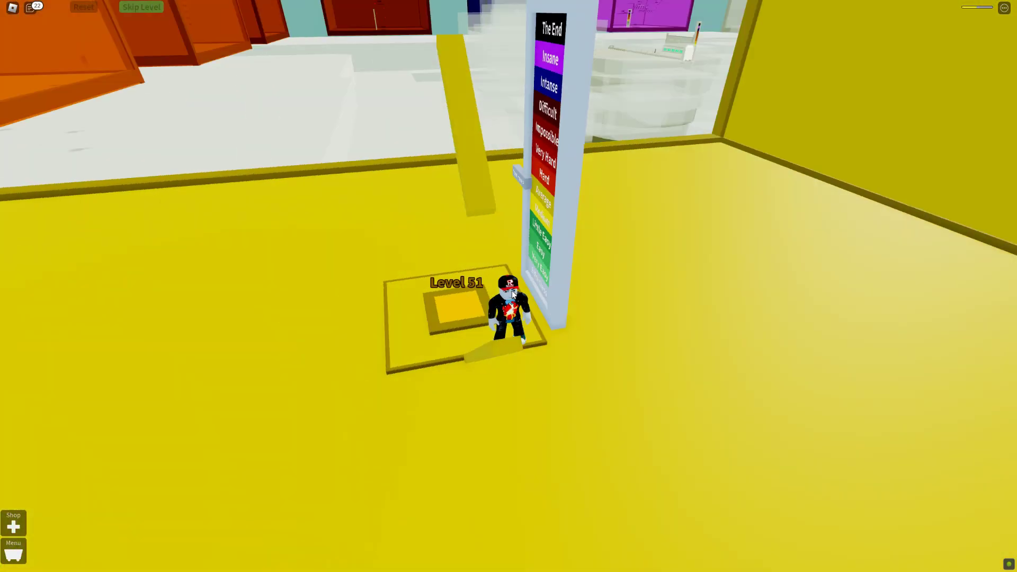
key(w)
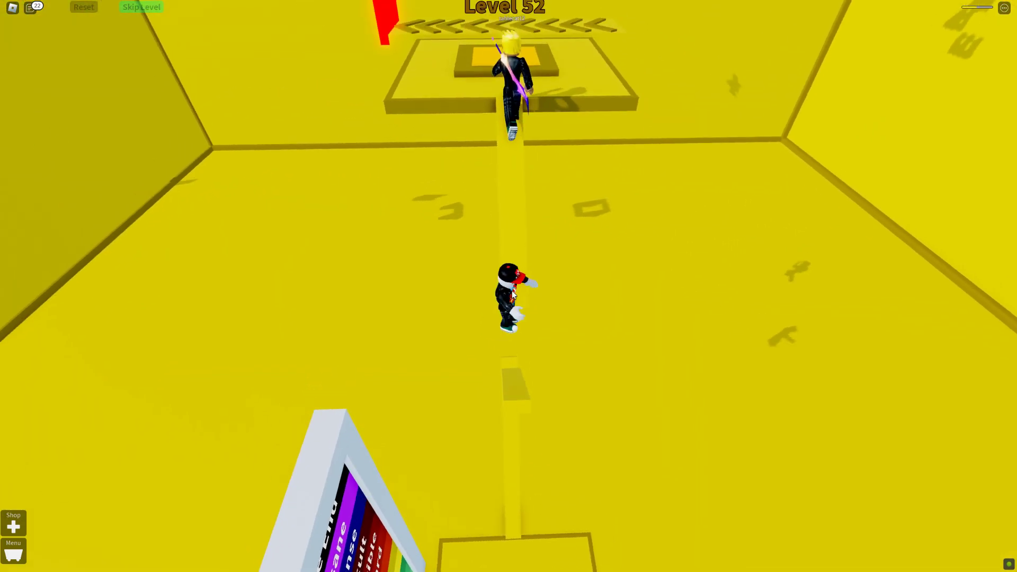
Step: Run from the Level 52 pad across the chevron conveyor strips
key(w)
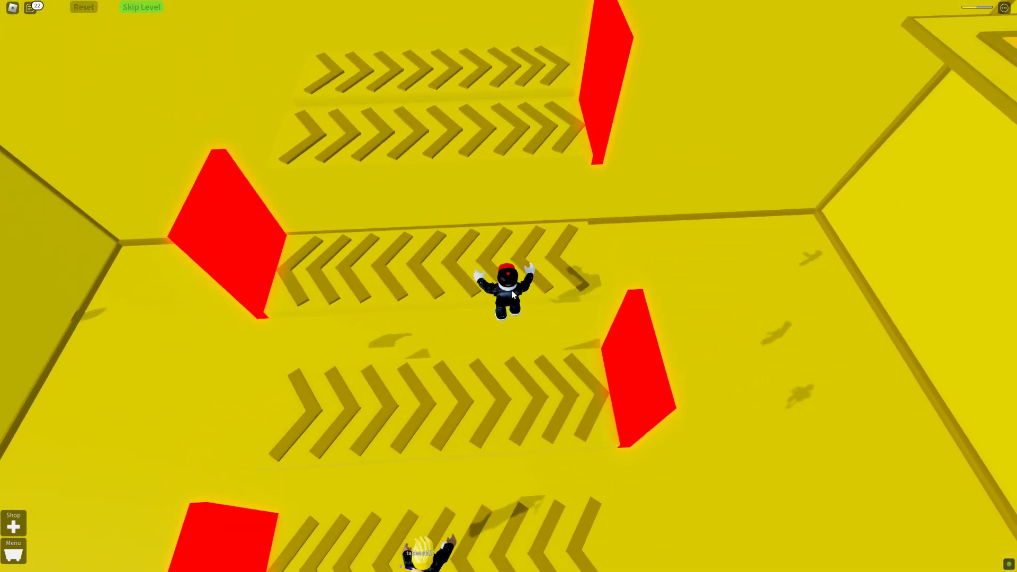
key(w)
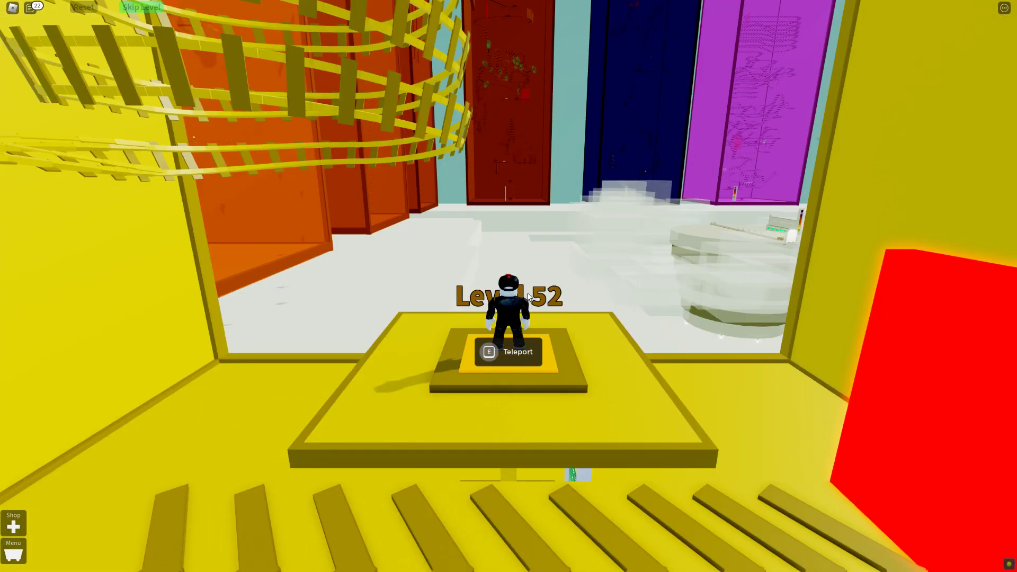
drag(527, 295, 523, 302)
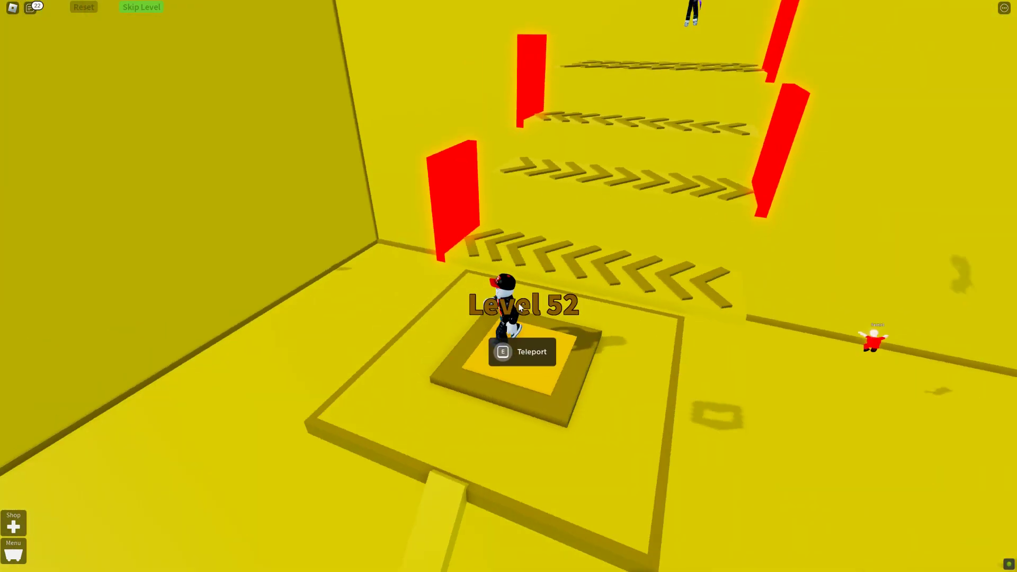
key(w)
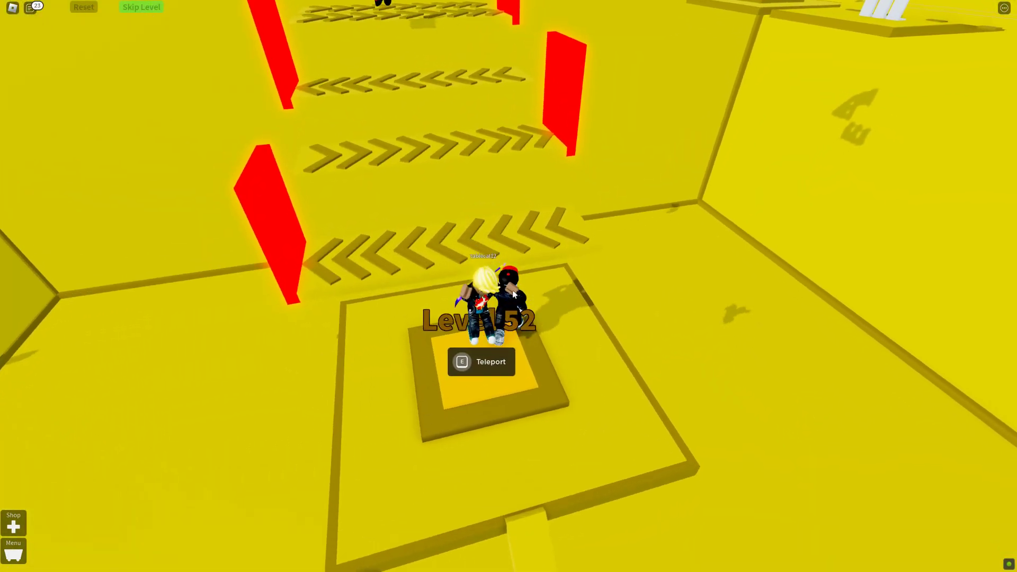
key(w)
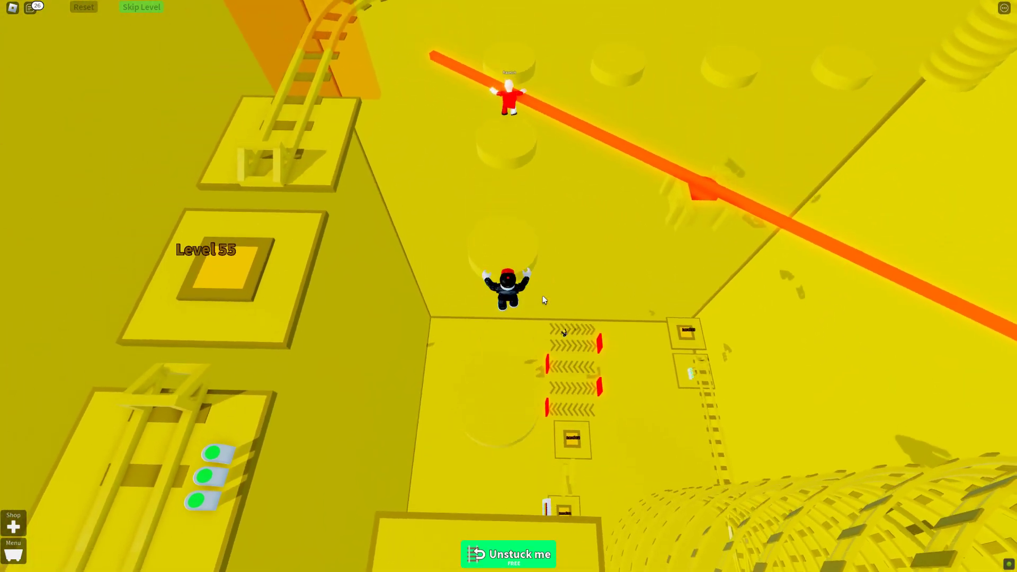
scroll(543, 299, down, 5)
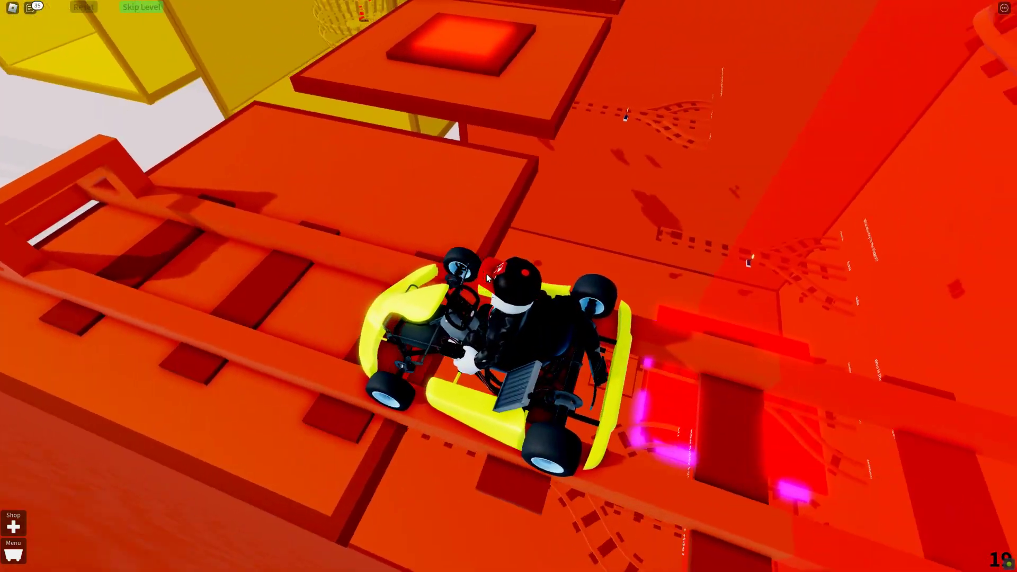
Step: Exit the go-kart beside the Level 65 pad
key(space)
Step: Walk onto the Level 65 pad, spawn a yellow go-kart, and drive it along the track
key(w)
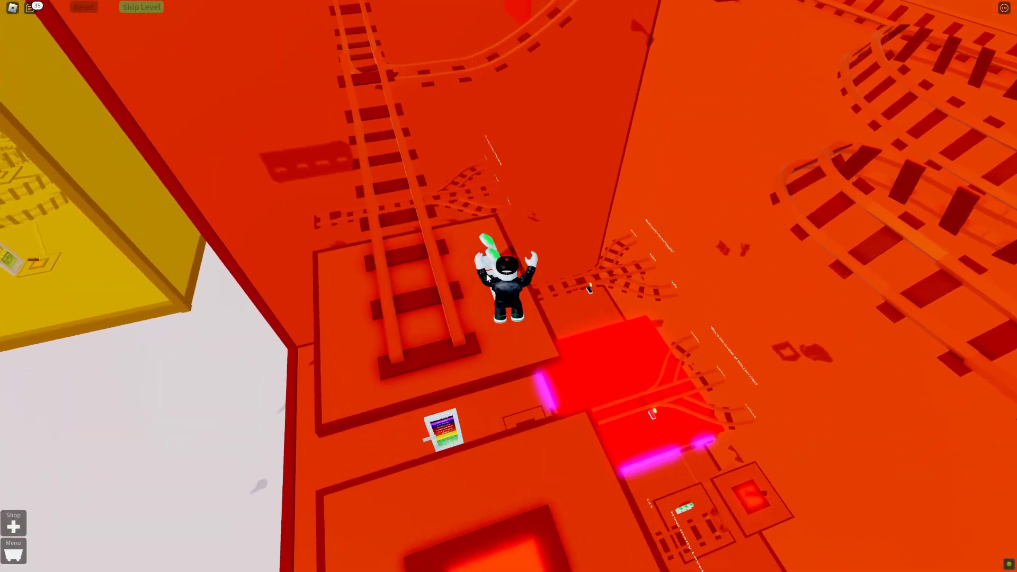
key(1)
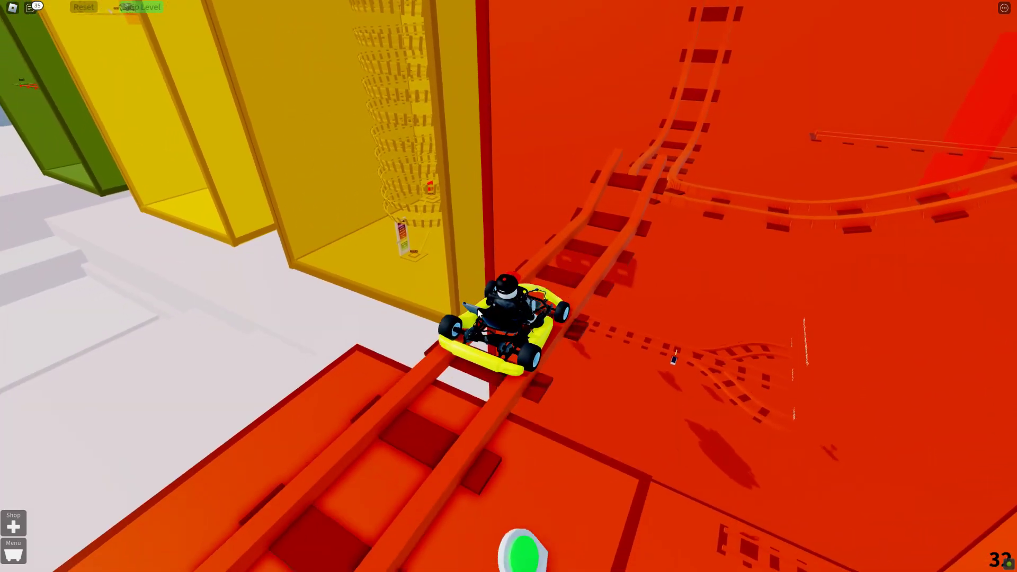
key(w)
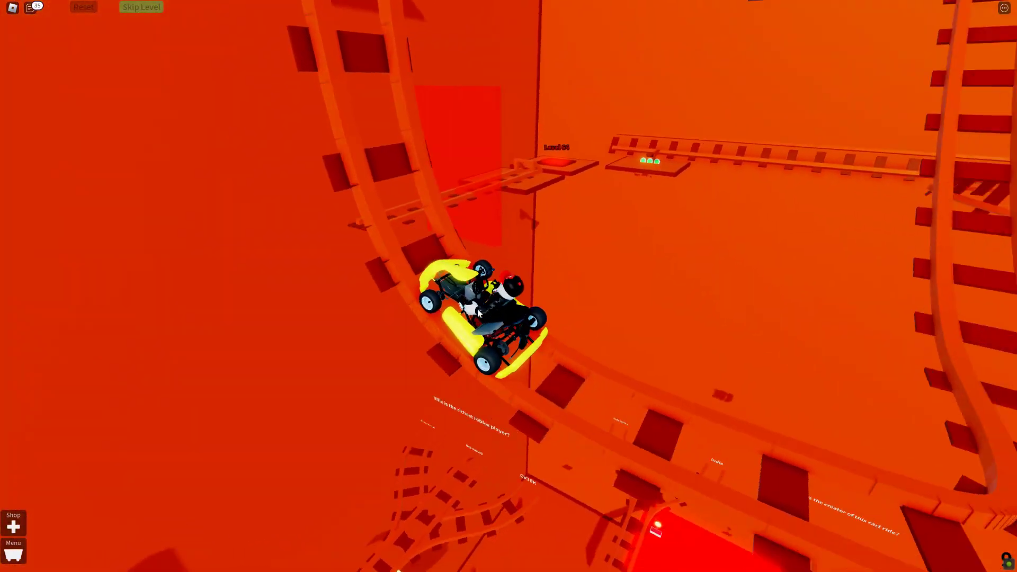
key(w)
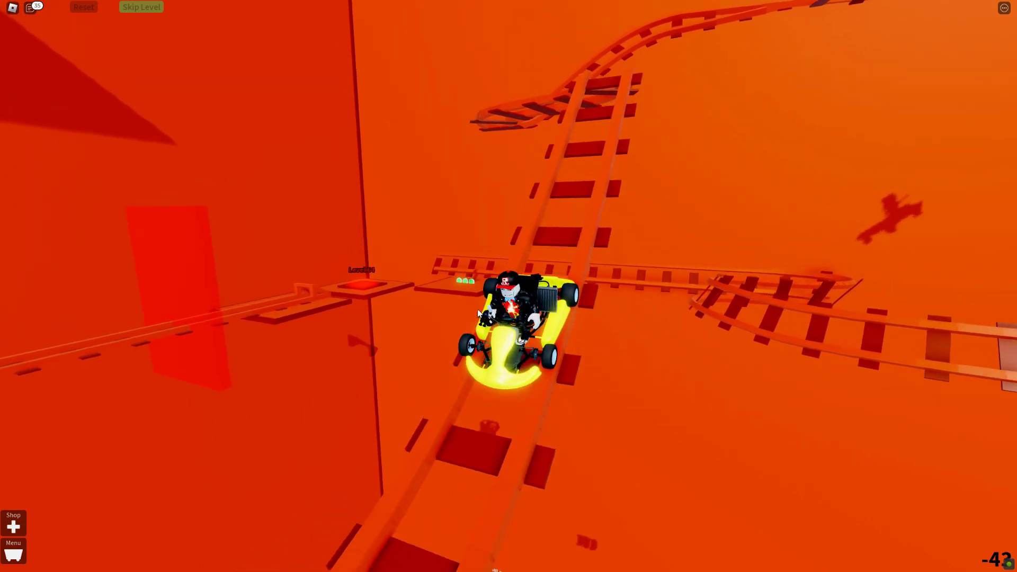
key(w)
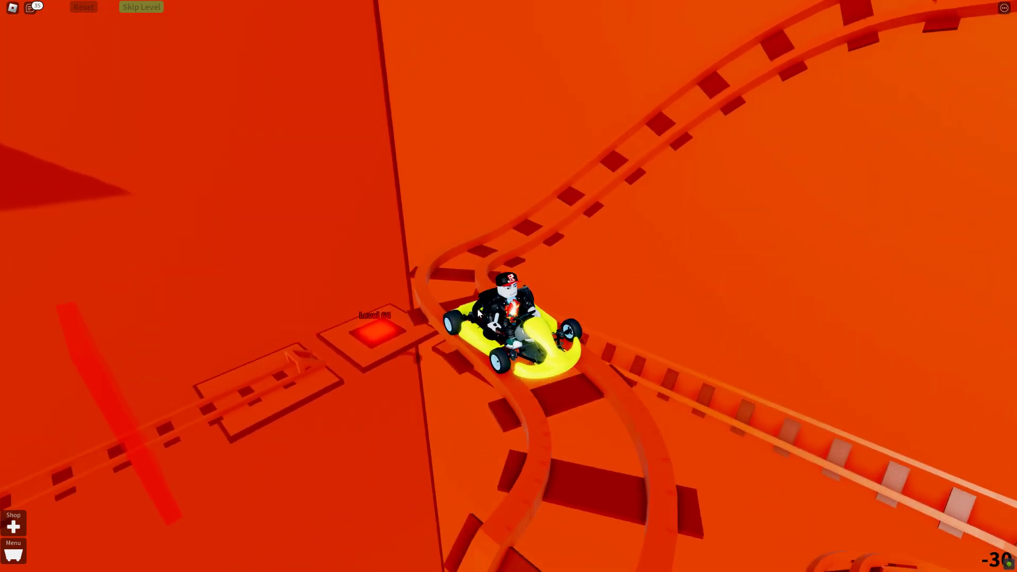
key(w)
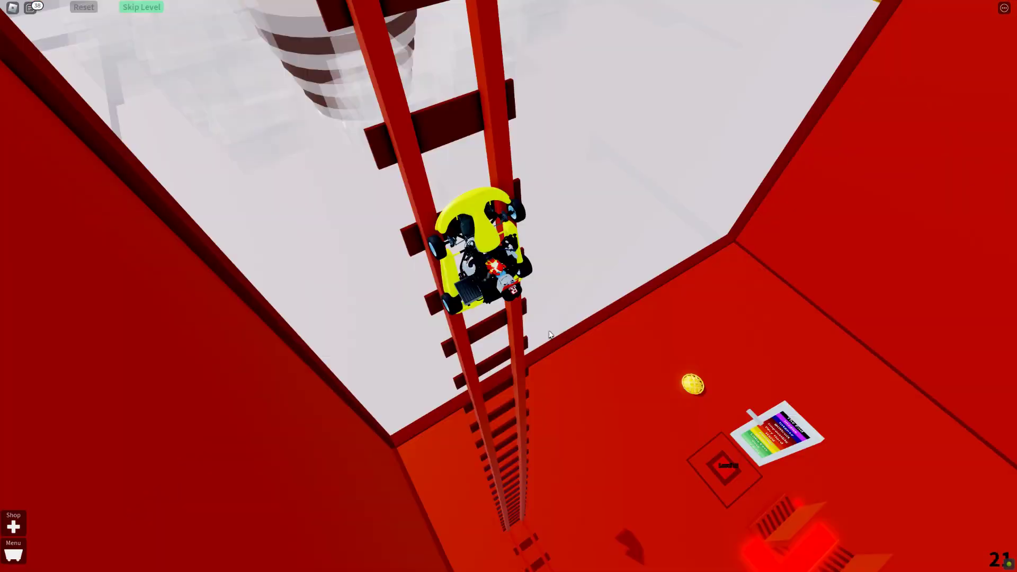
key(w)
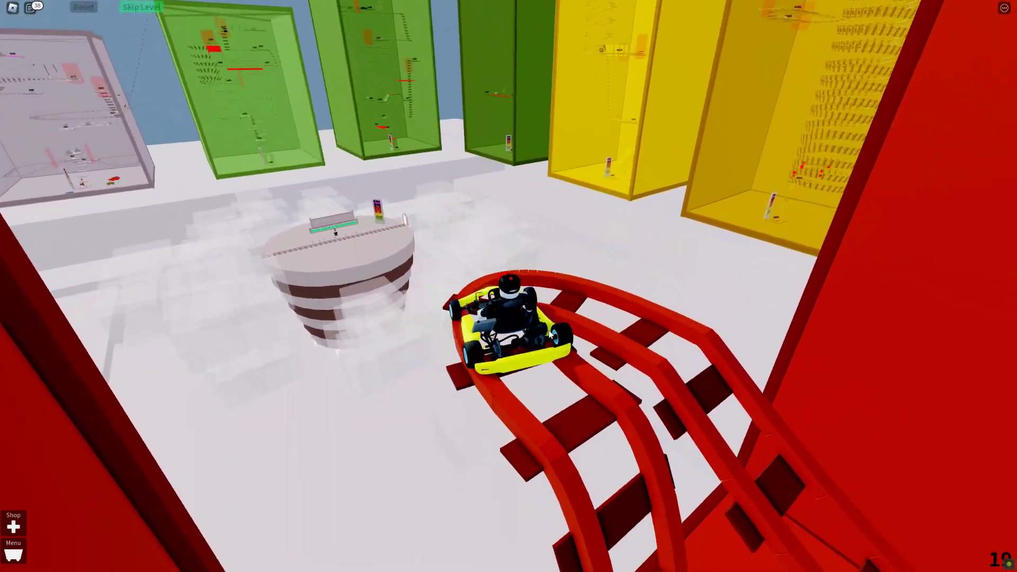
key(w)
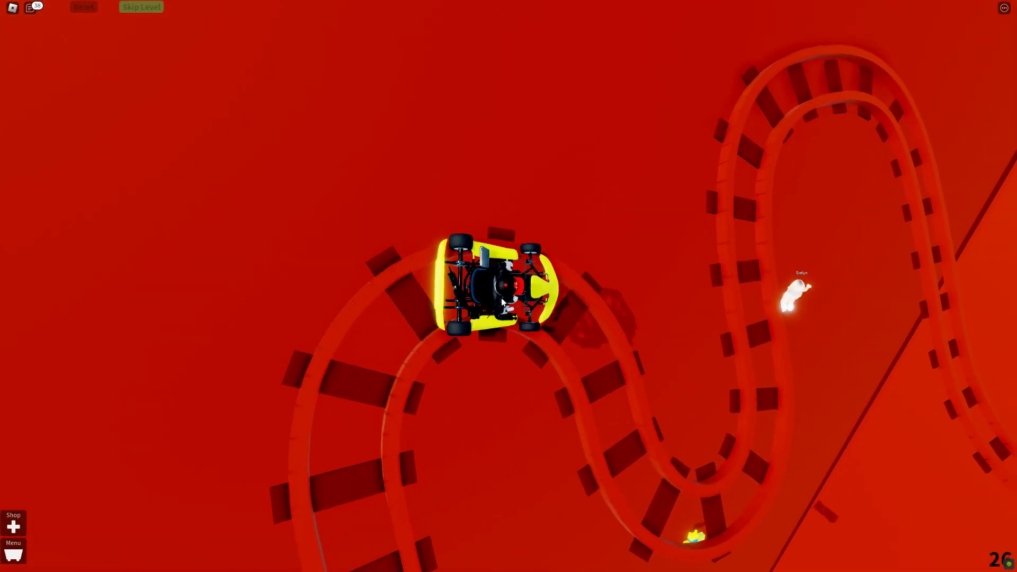
key(w)
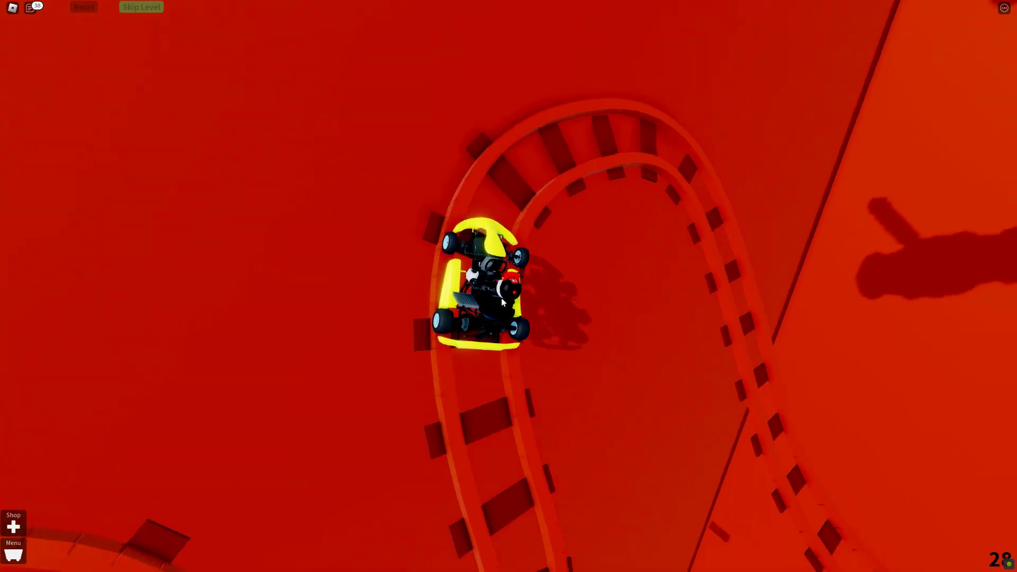
Step: Cross the red room, climb the truss past Level 93, and spawn a kart at Level 94
key(w)
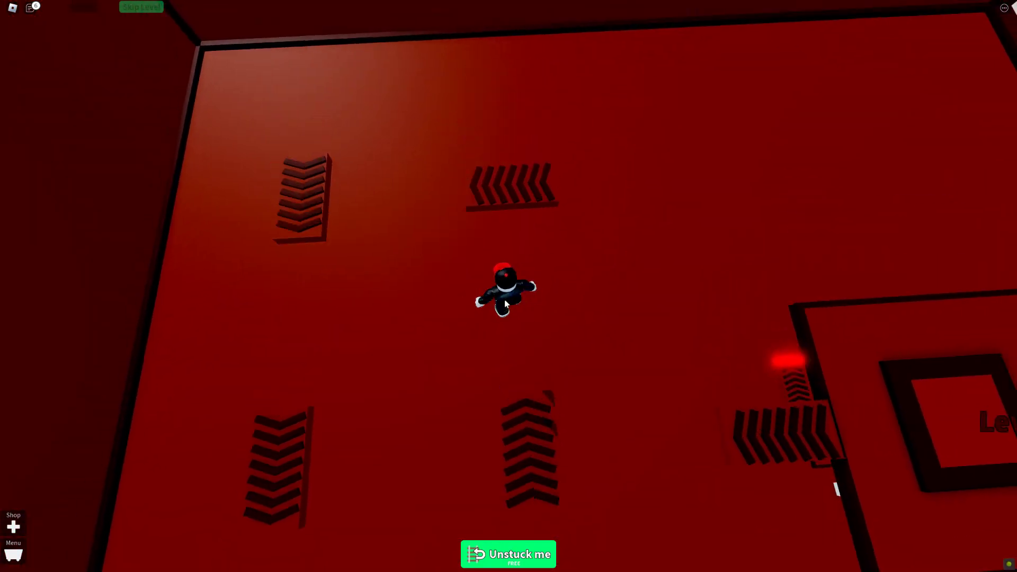
key(w)
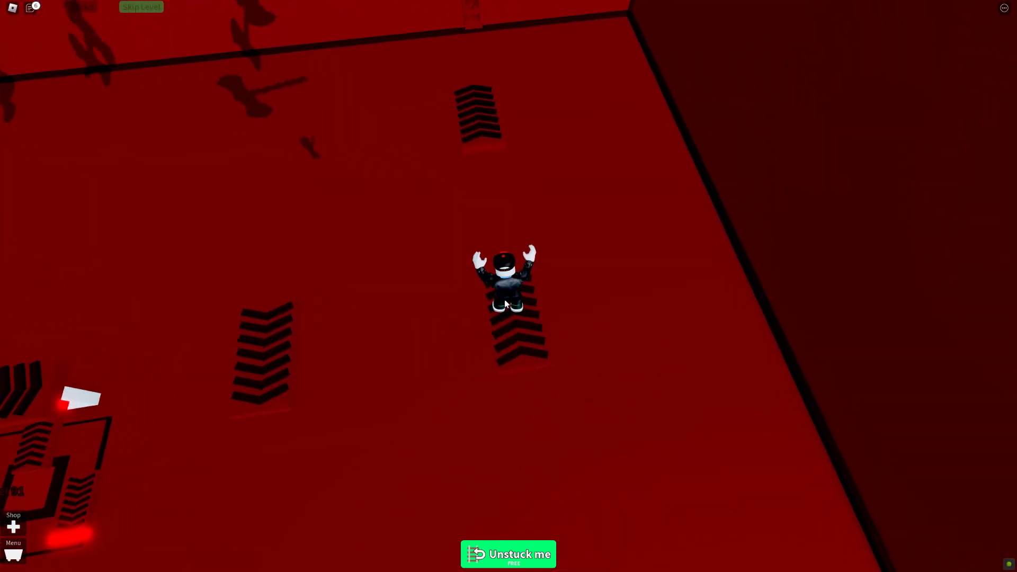
key(w)
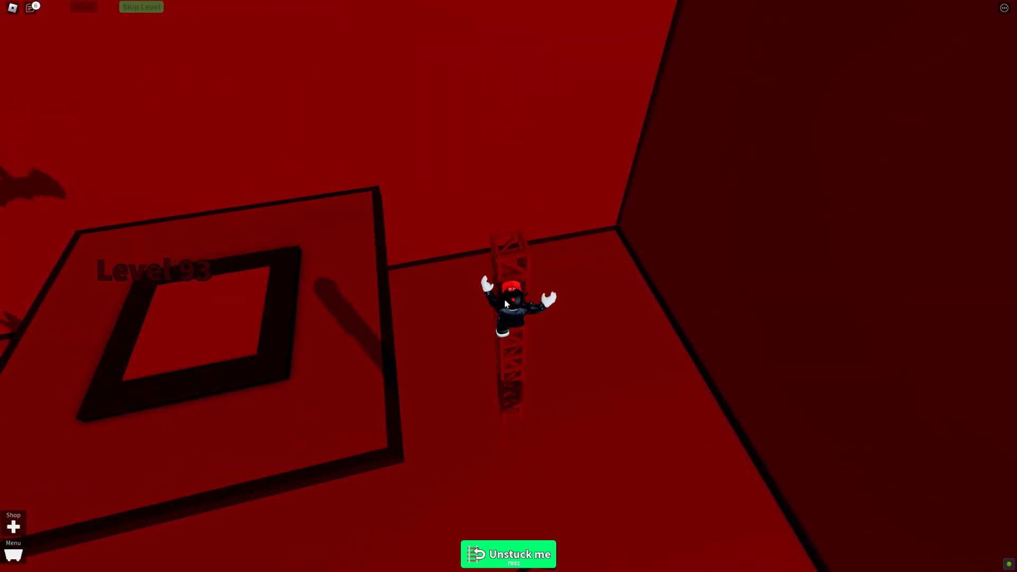
key(w)
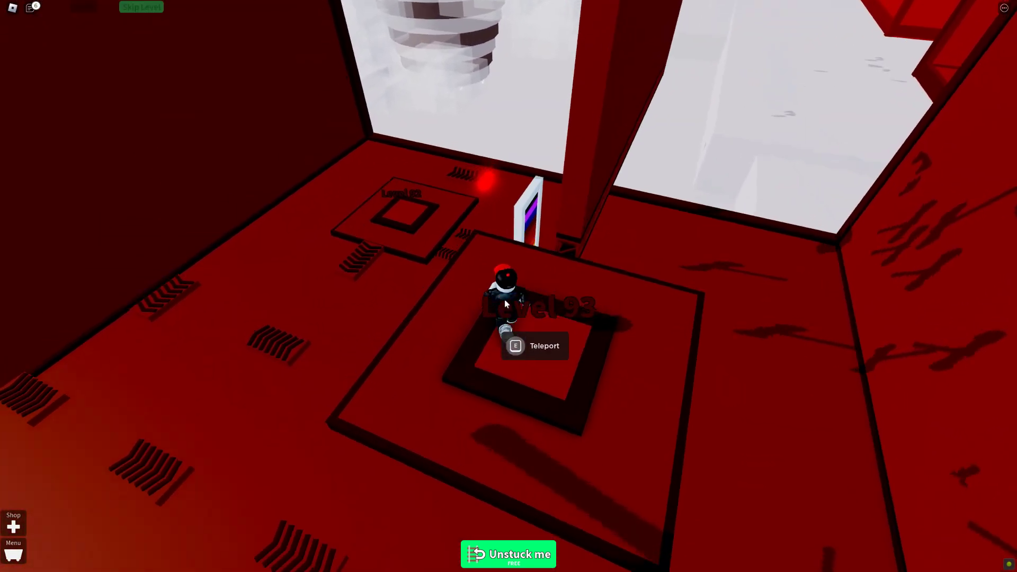
key(w)
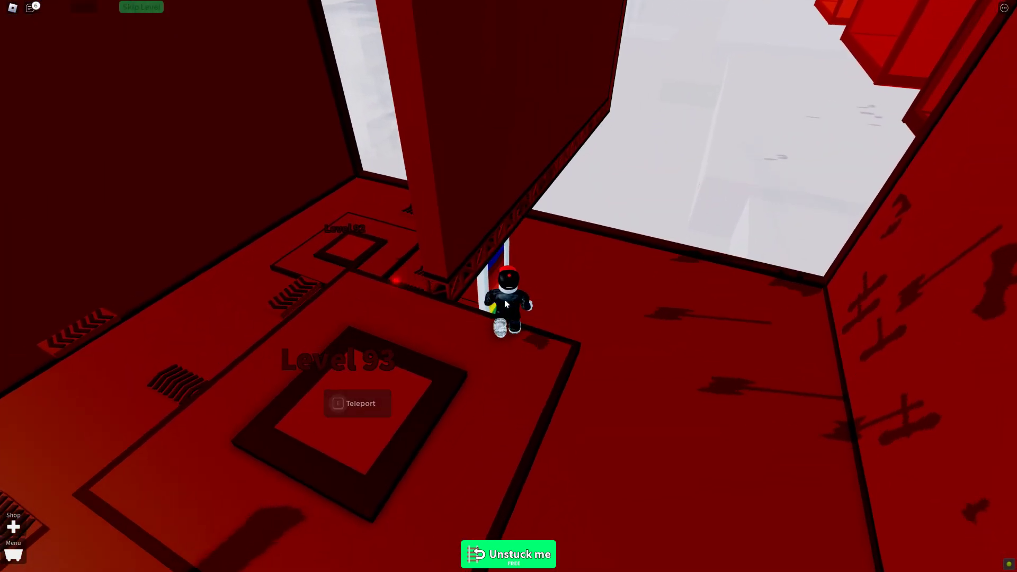
key(w)
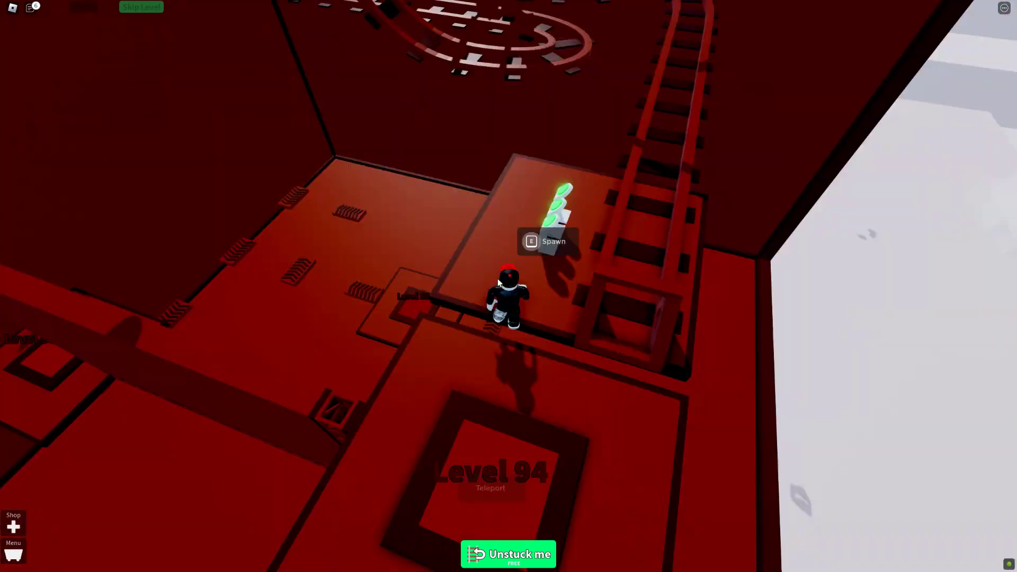
key(e)
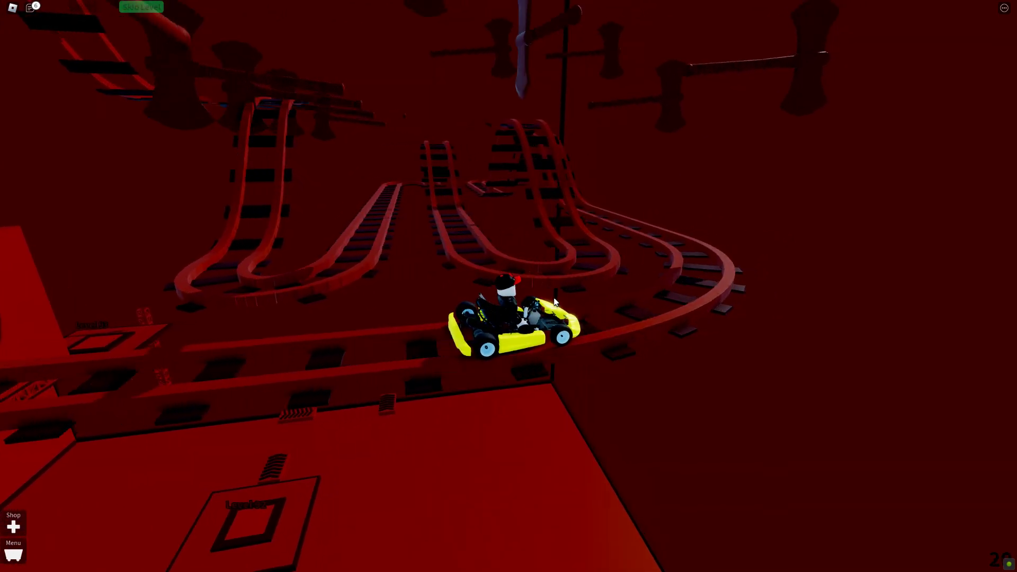
Step: Drive the kart along the rails through the red area
key(w)
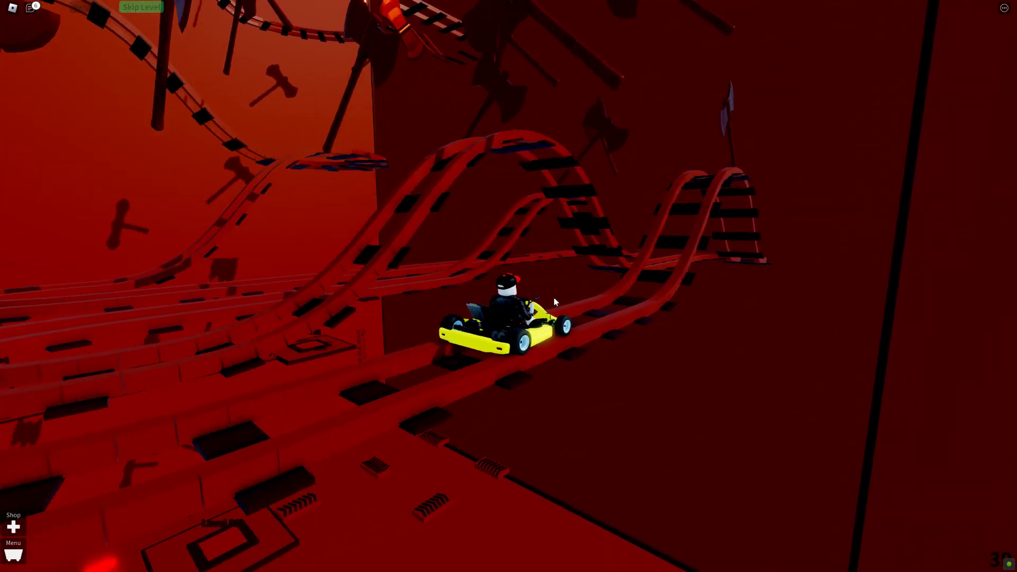
key(w)
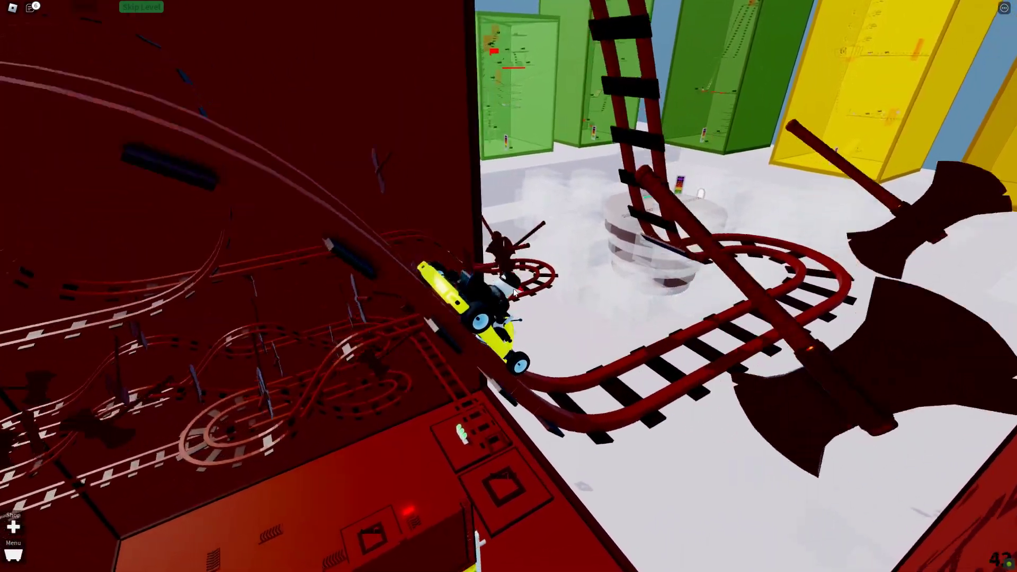
key(w)
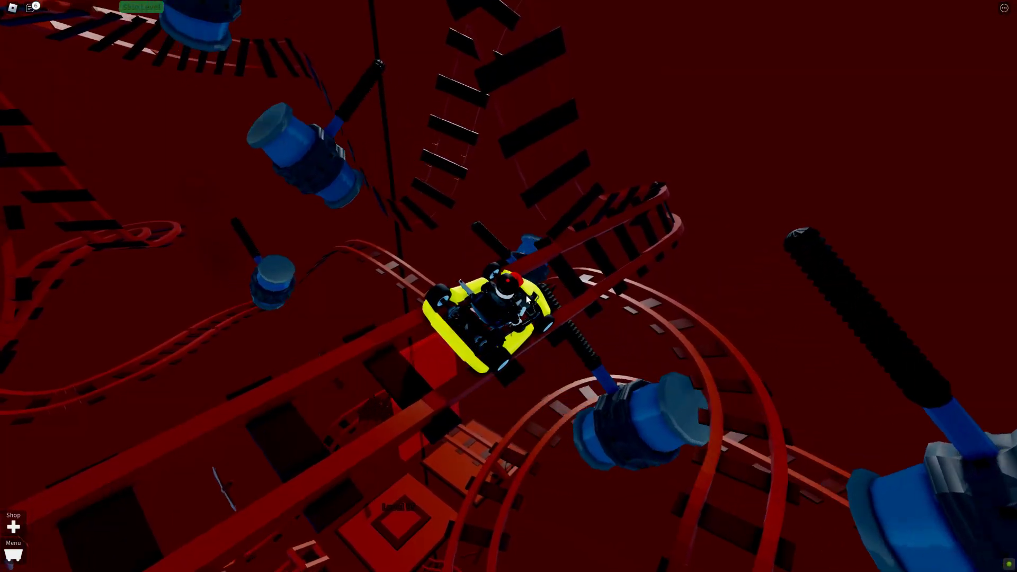
key(w)
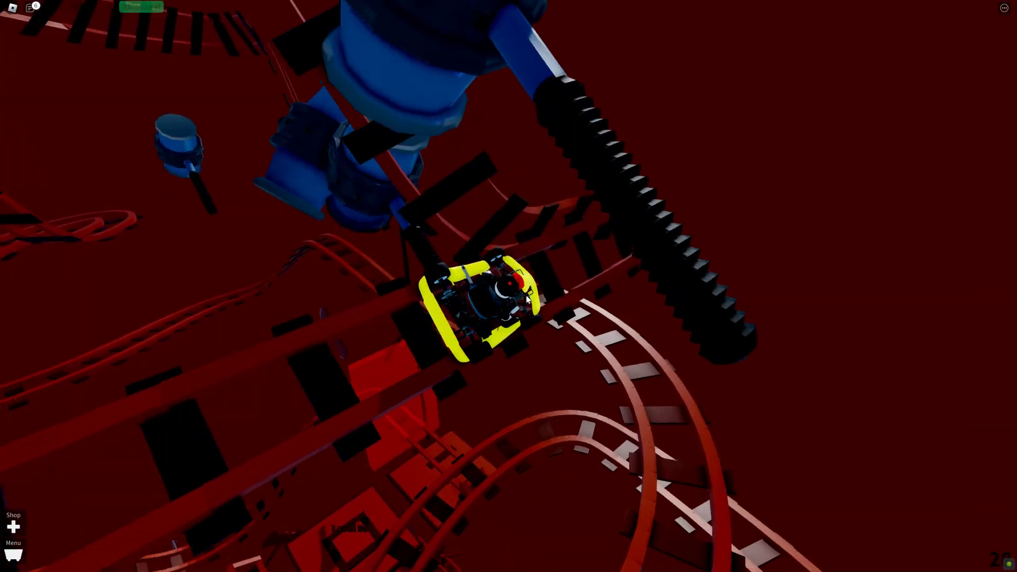
key(w)
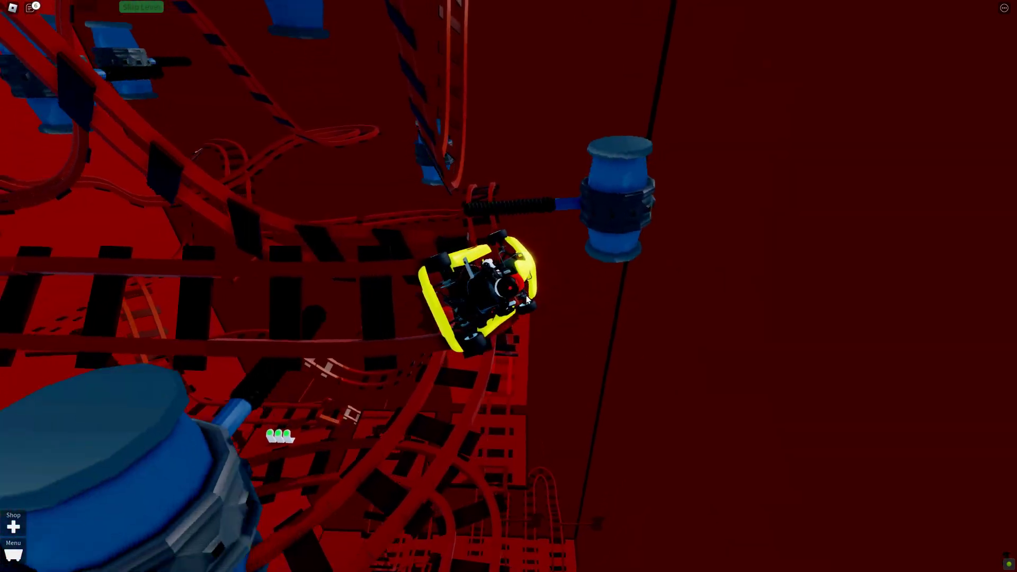
Step: Leave the kart, drop onto the Level 98 pad, and teleport into a new kart
key(w)
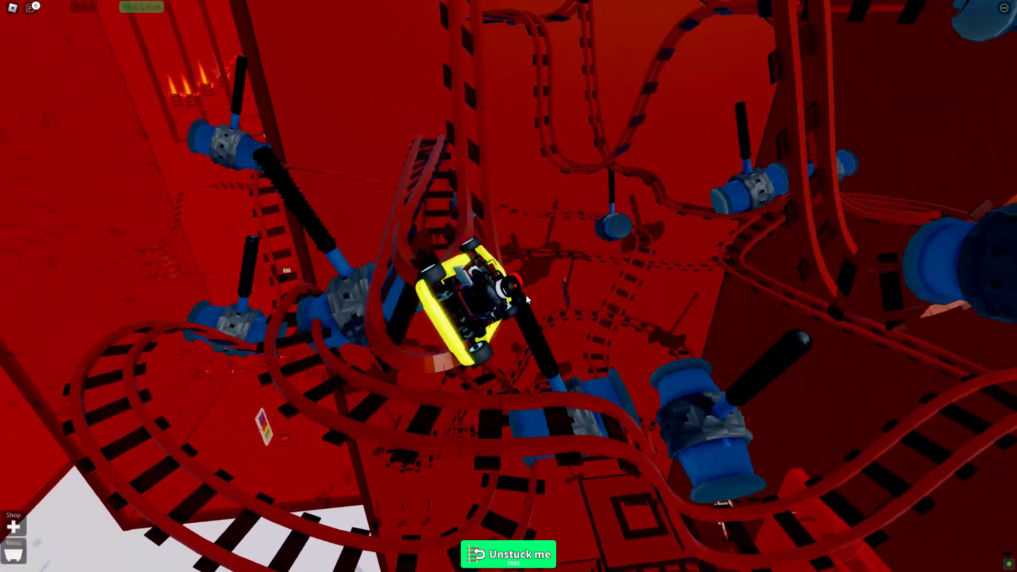
key(space)
key(w)
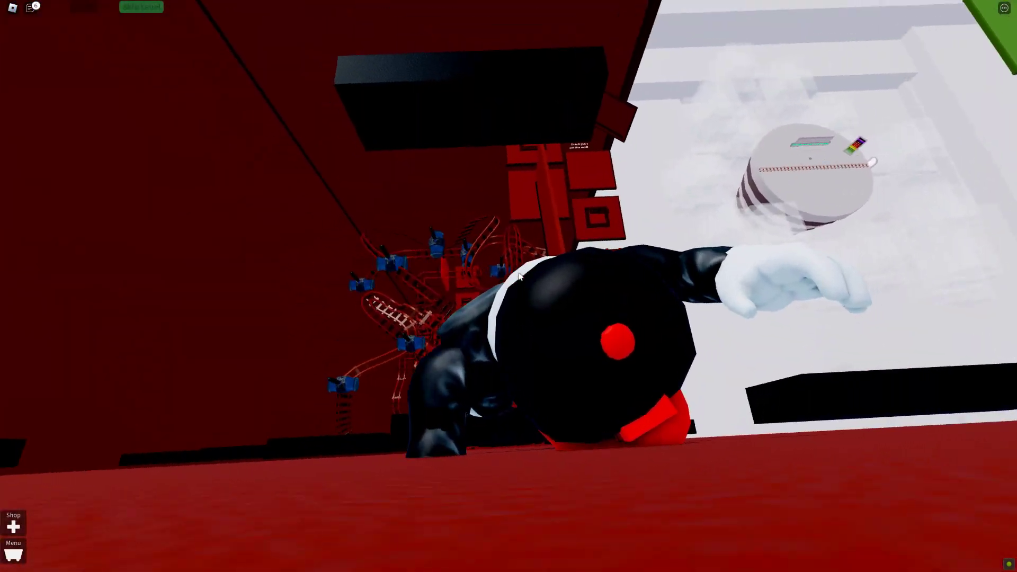
key(e)
Step: Ride the kart past the yellow doors and up the spiral to the Level 100 platform
key(w)
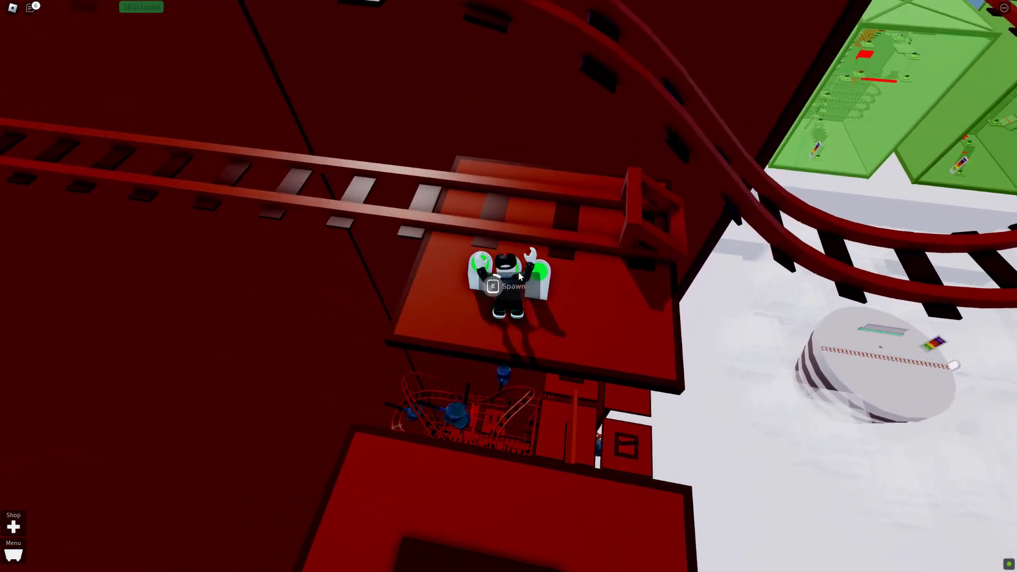
key(w)
key(w)
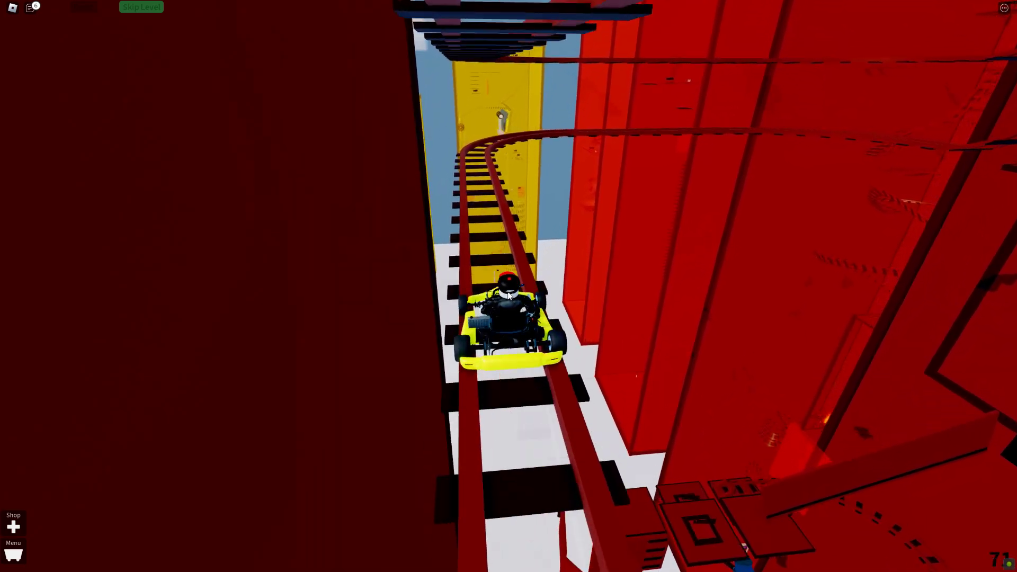
key(w)
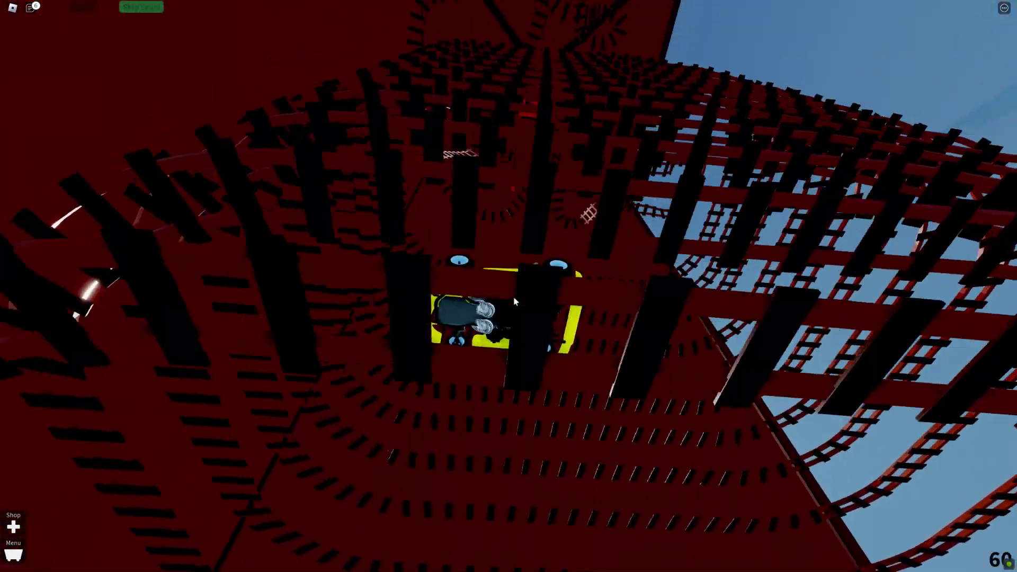
key(w)
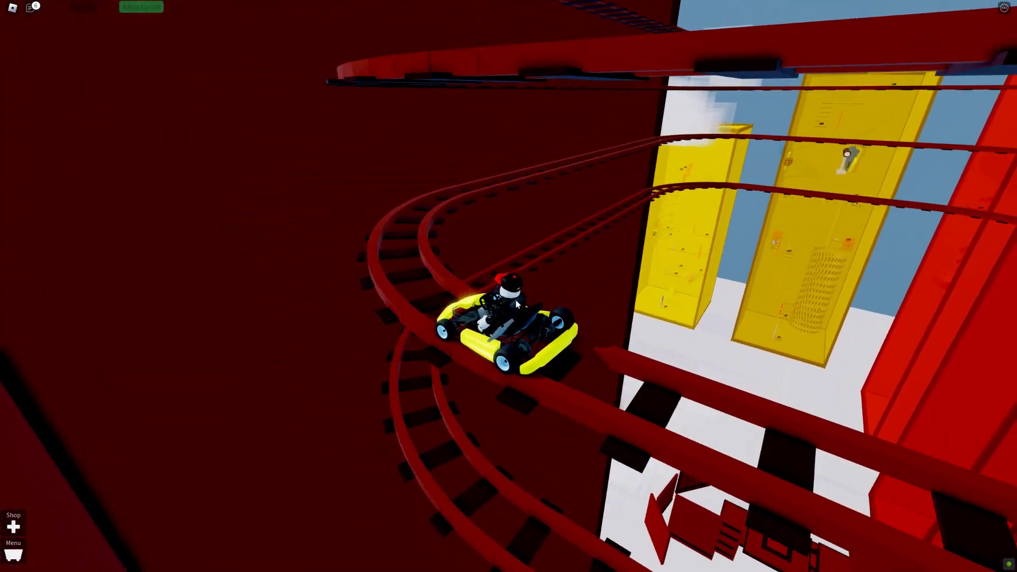
key(w)
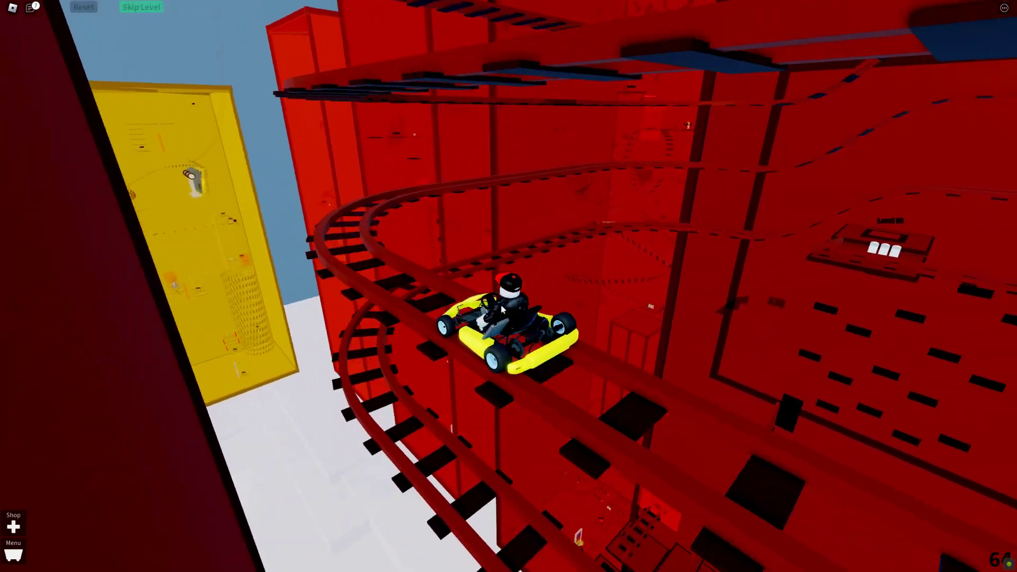
key(w)
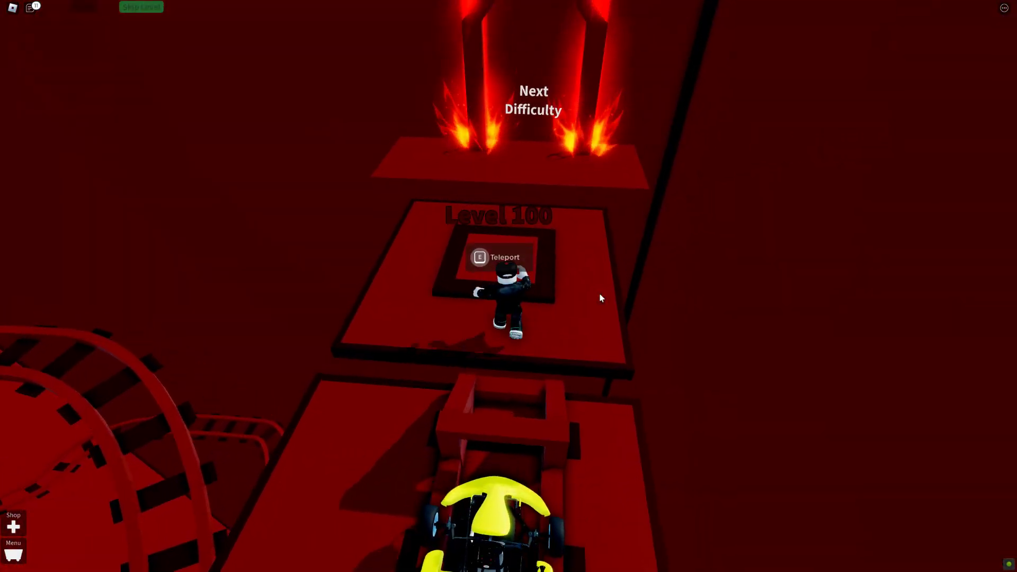
Step: Enter the Next Difficulty portal, teleport into a kart, and ride up the spiral into the maze
key(w)
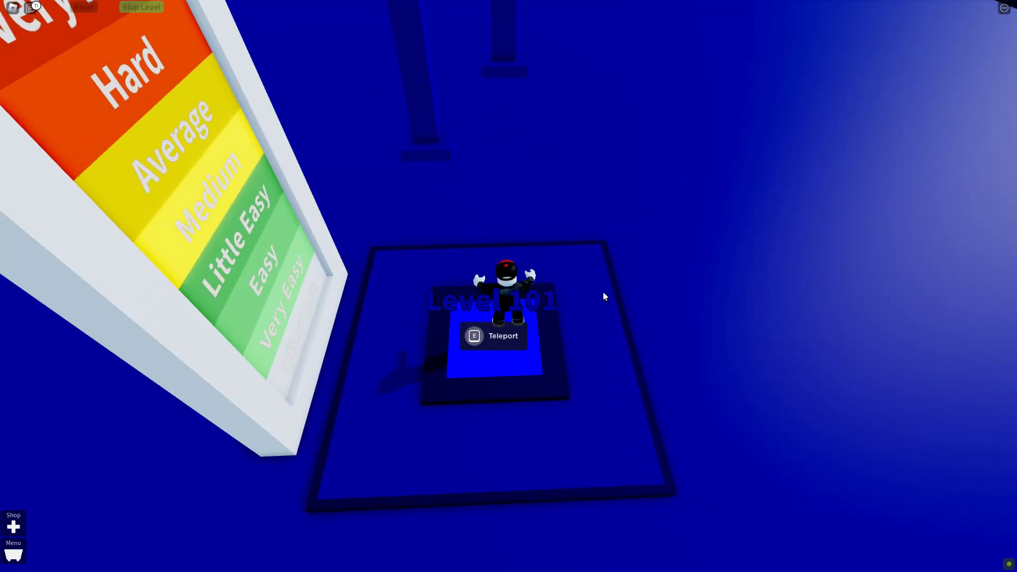
key(w)
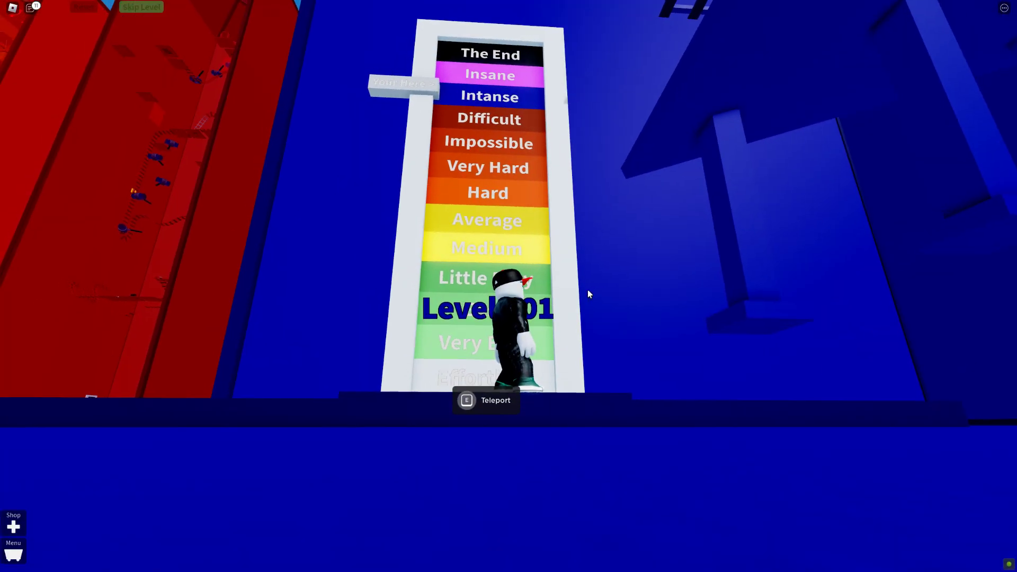
key(e)
key(w)
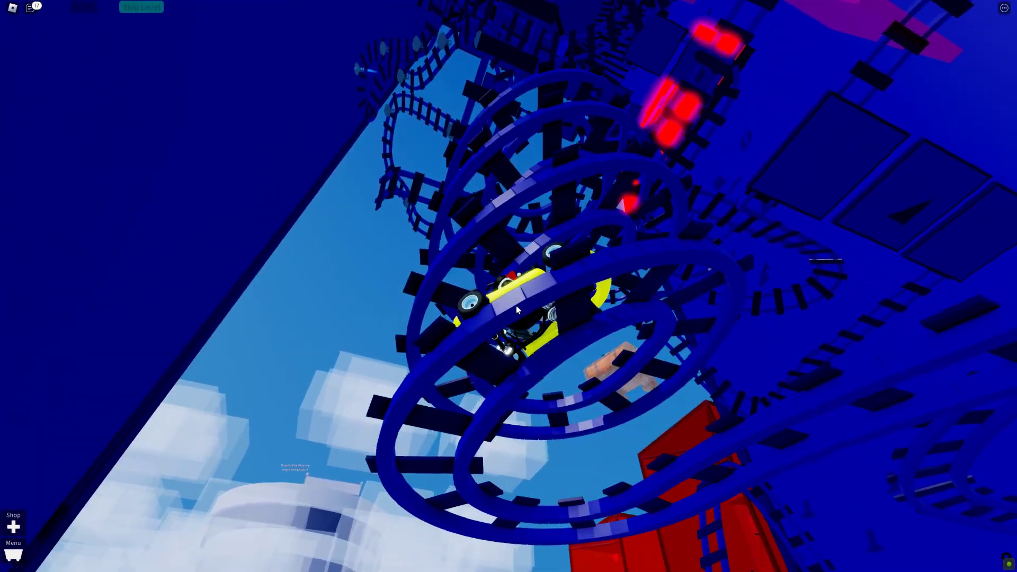
key(w)
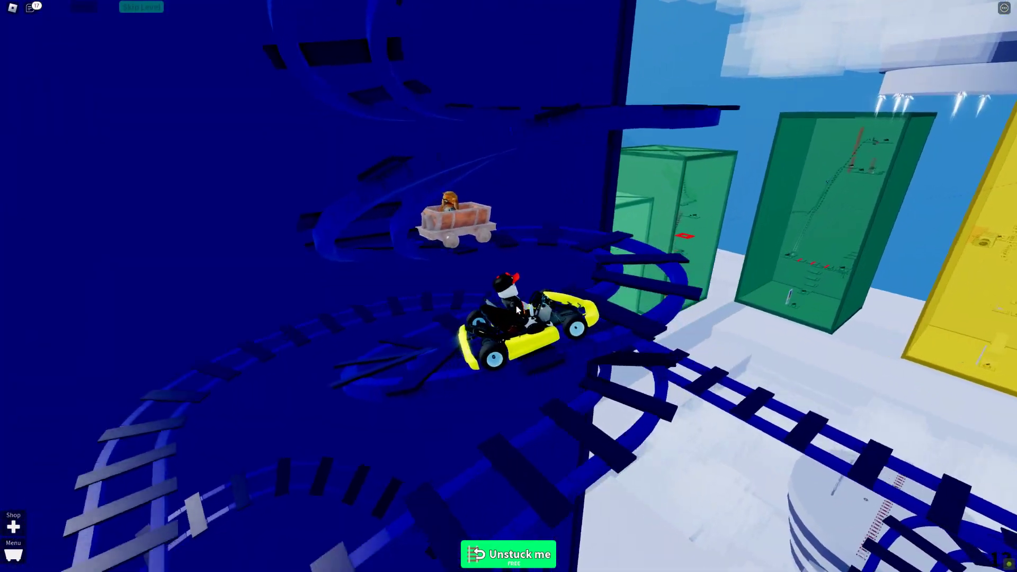
key(w)
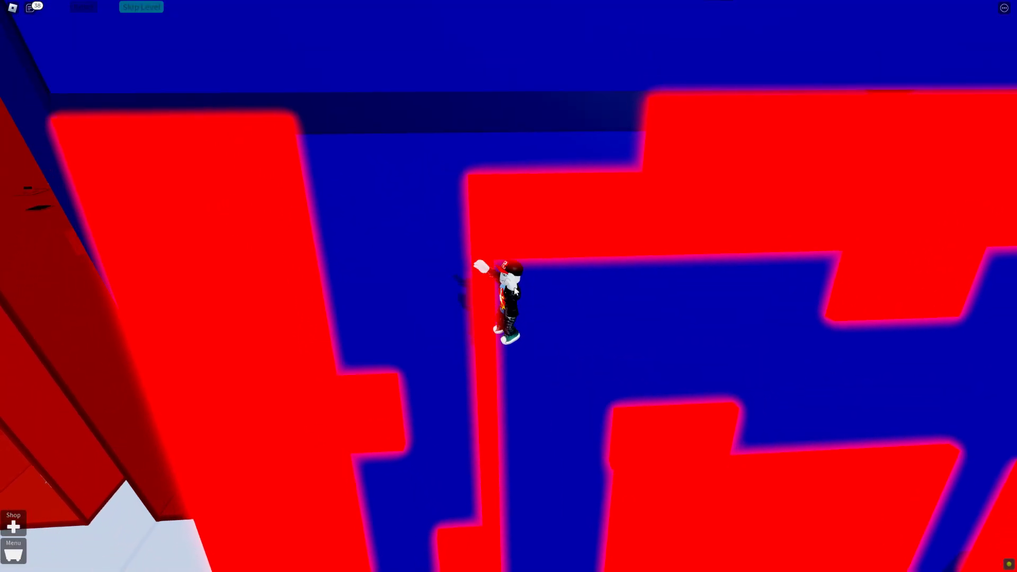
key(w)
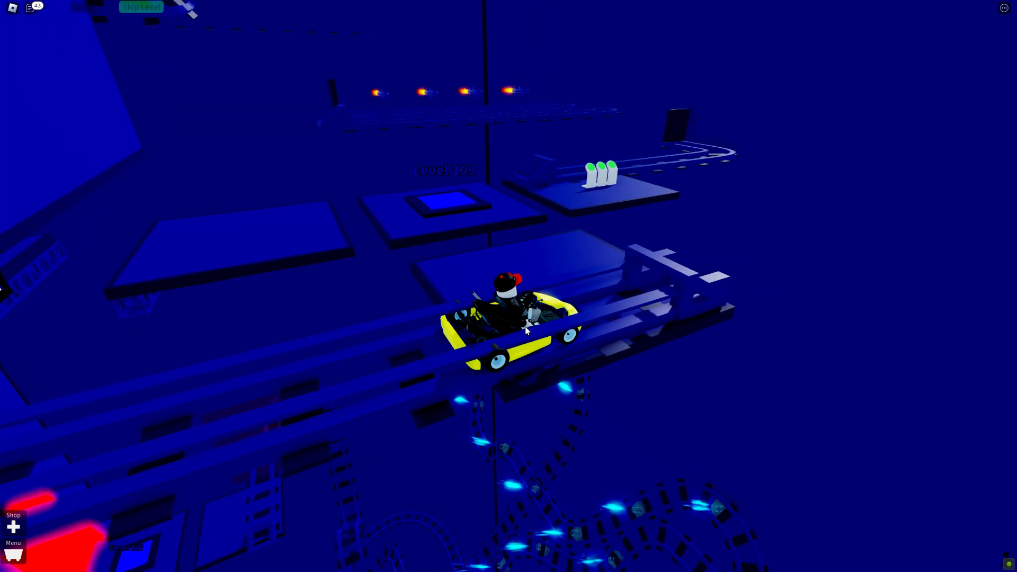
Step: Take a kart from the Level 109 pad to Level 110, then walk into the Next difficulty portal
key(e)
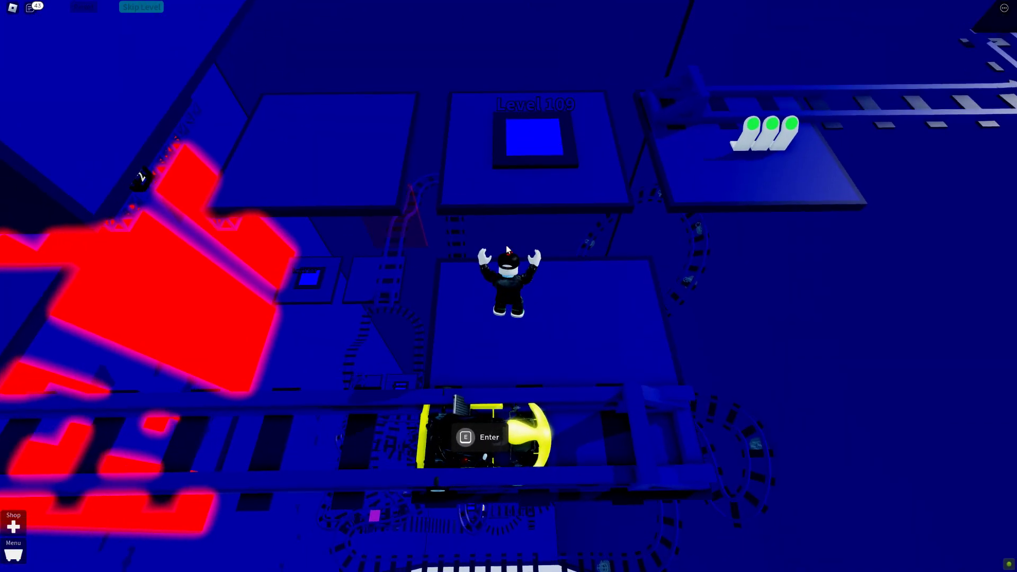
key(w)
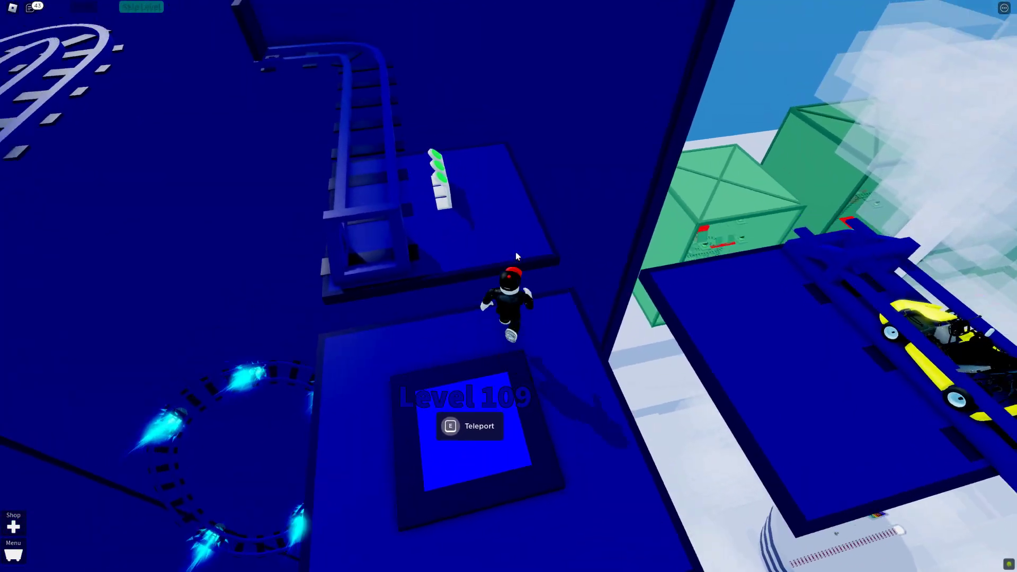
key(e)
key(w)
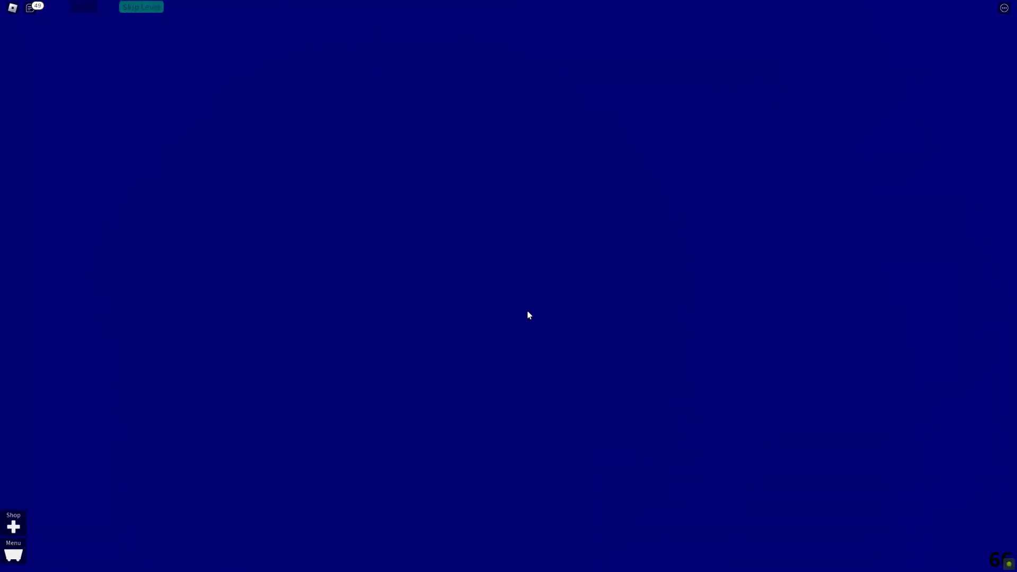
key(w)
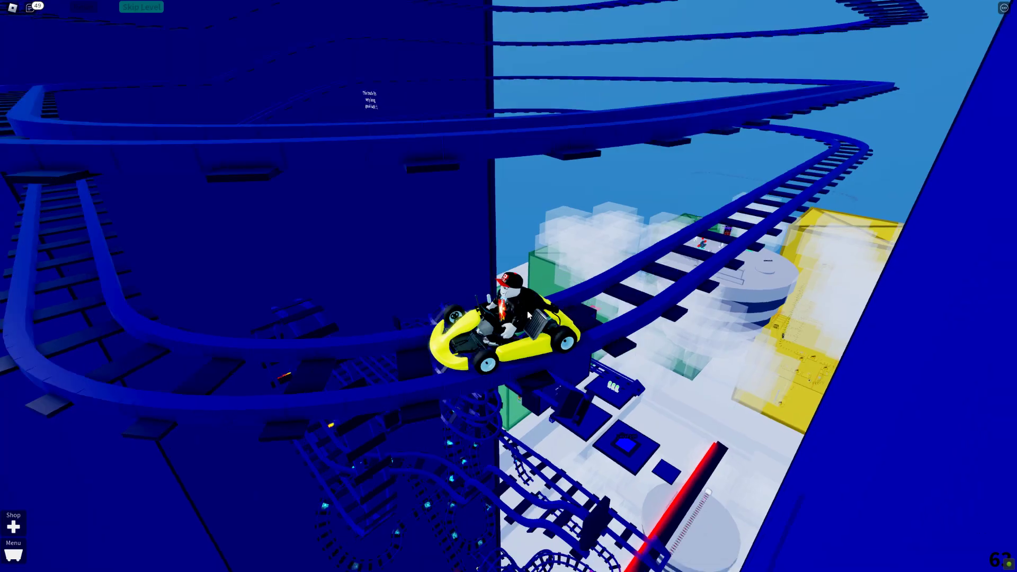
key(space)
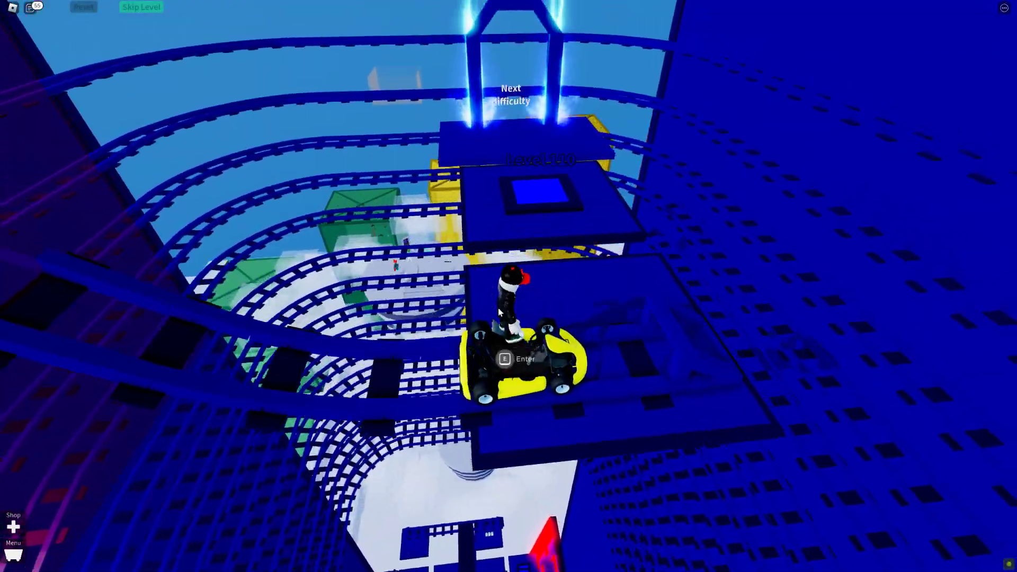
key(w)
key(w)
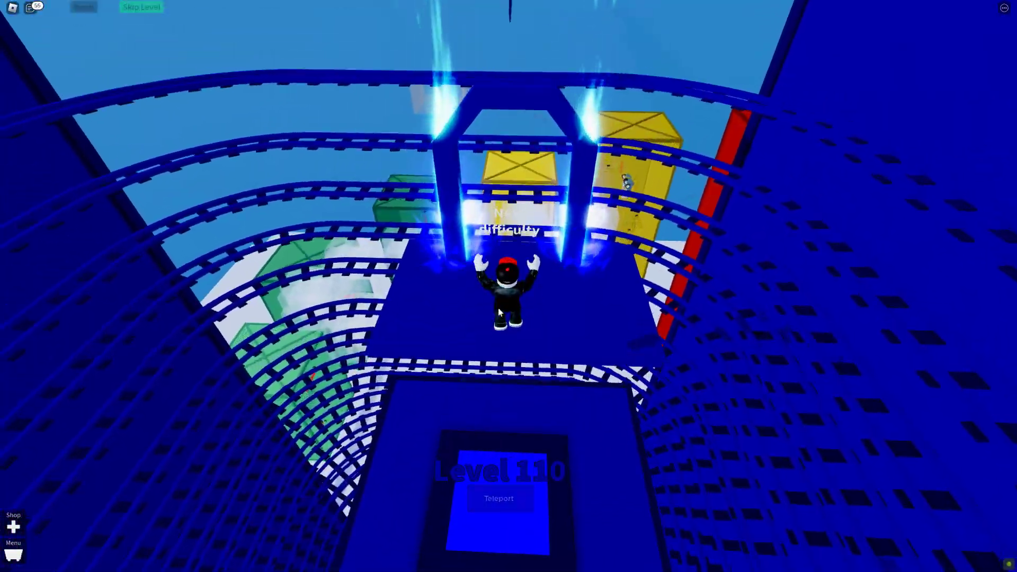
Step: Walk from the Level 111 pad up the stairs and ride a kart around the spiral track
key(w)
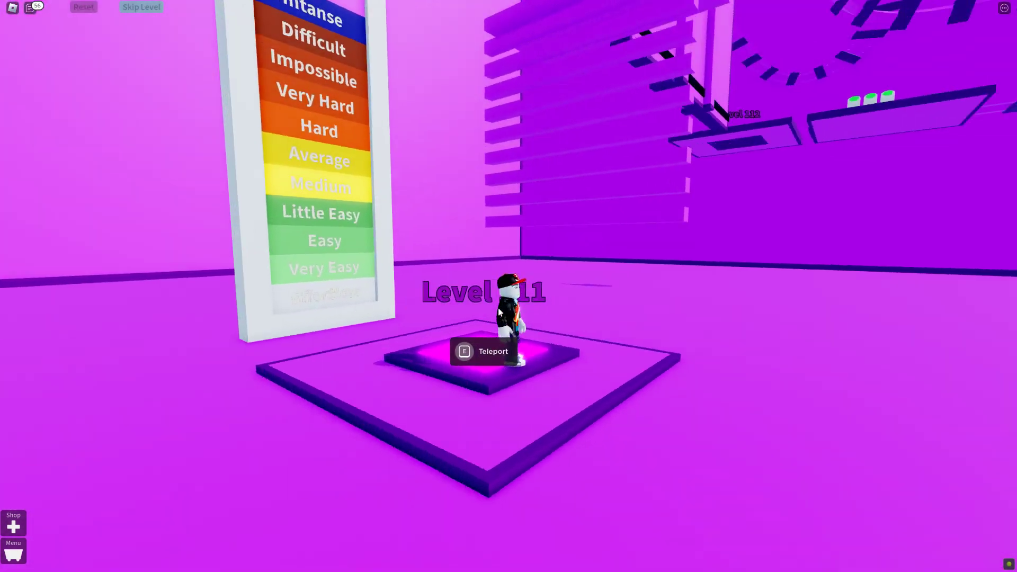
drag(506, 310, 506, 309)
key(w)
key(w)
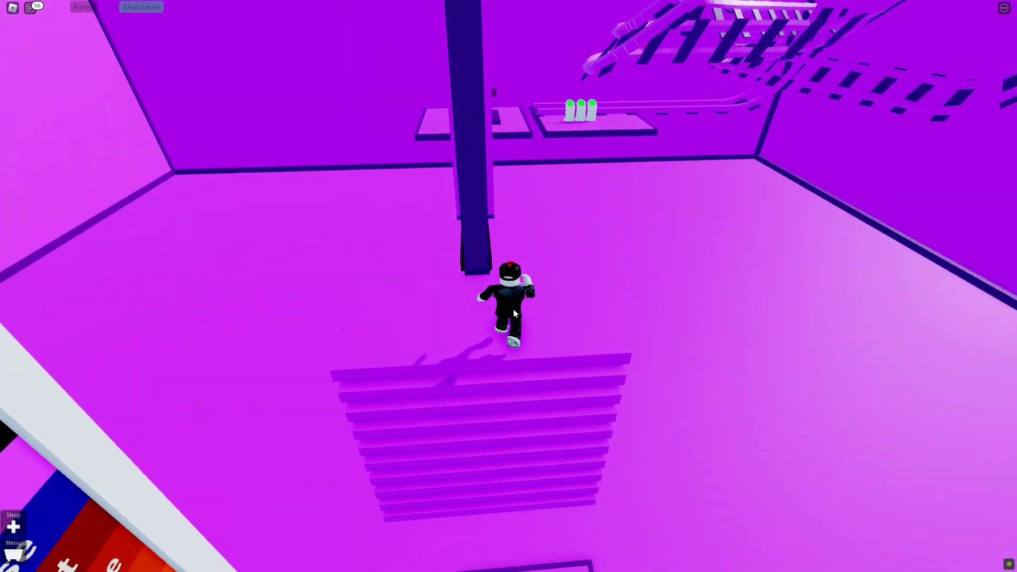
key(w)
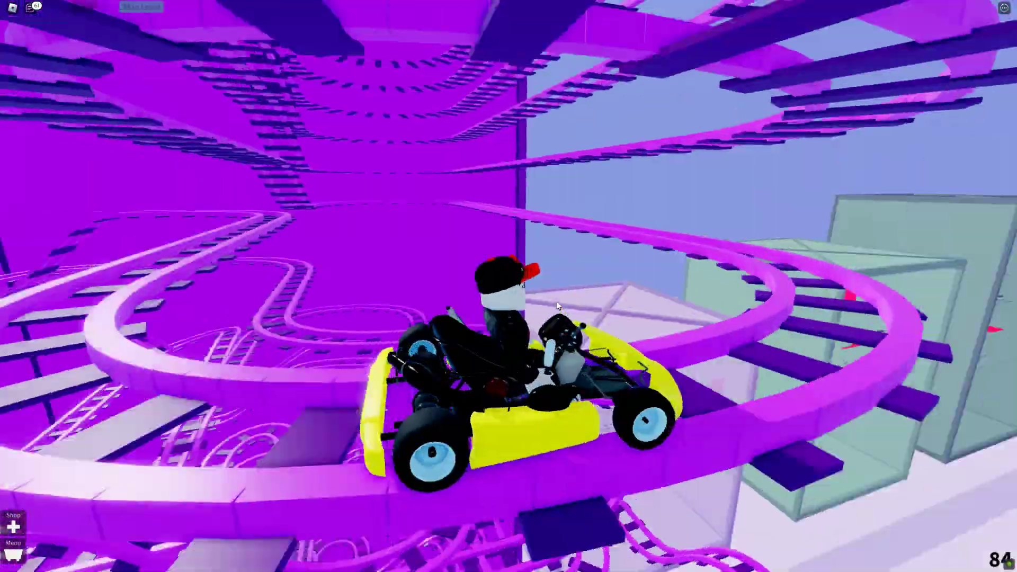
key(w)
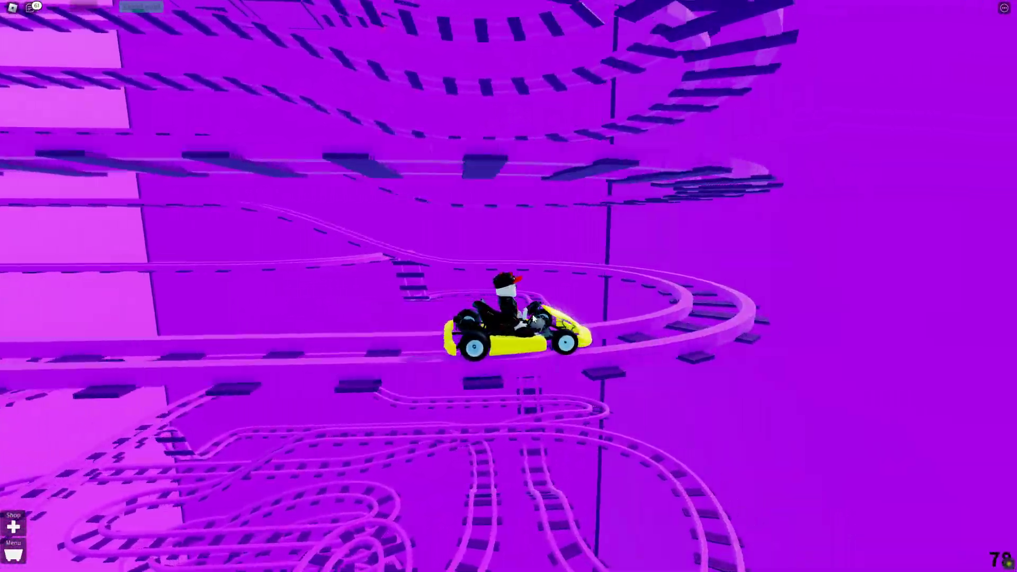
key(w)
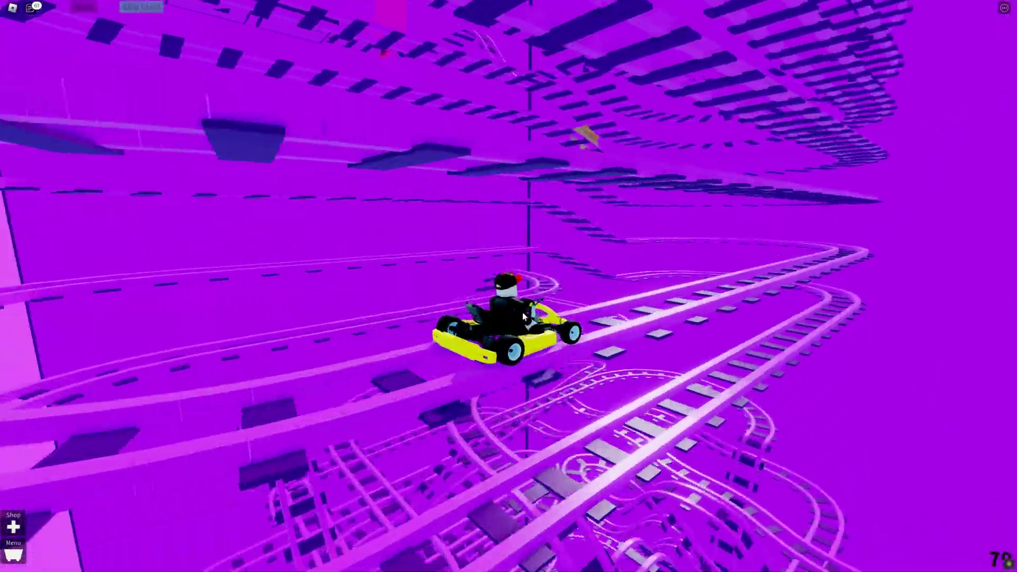
key(w)
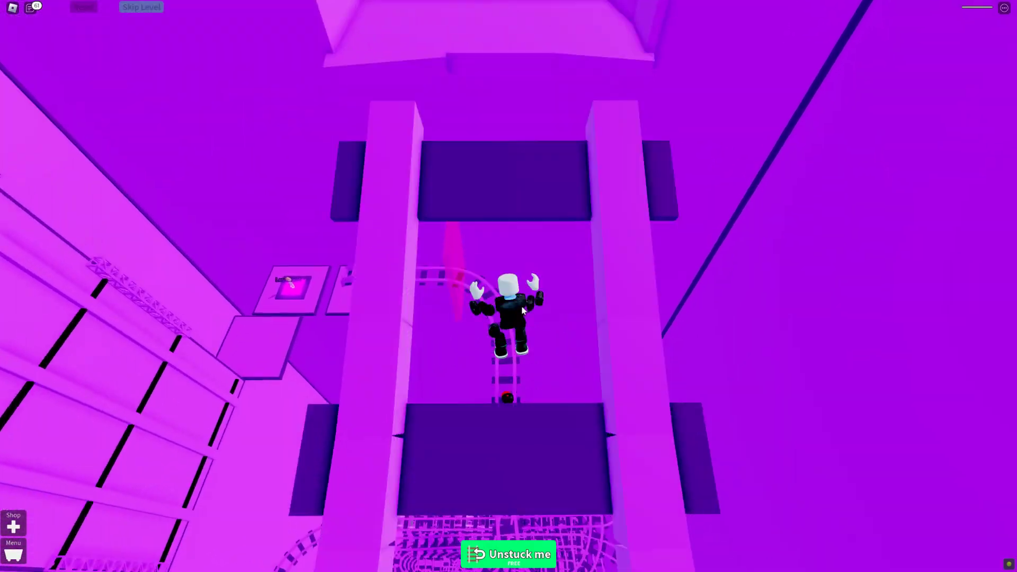
Step: Leap from the Level 118 pad, ride the kart up, and step onto the Level 119 pad
key(w)
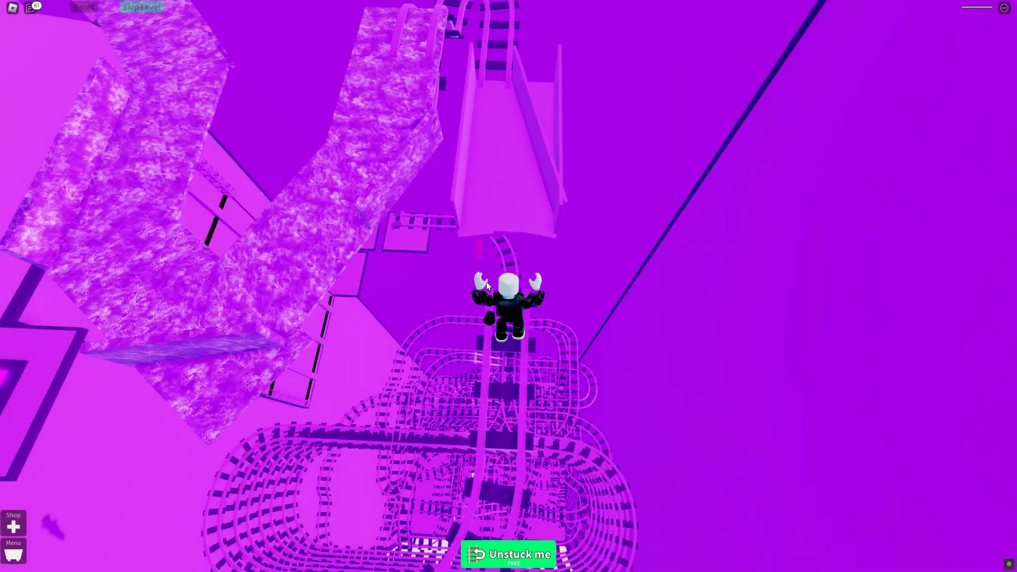
key(e)
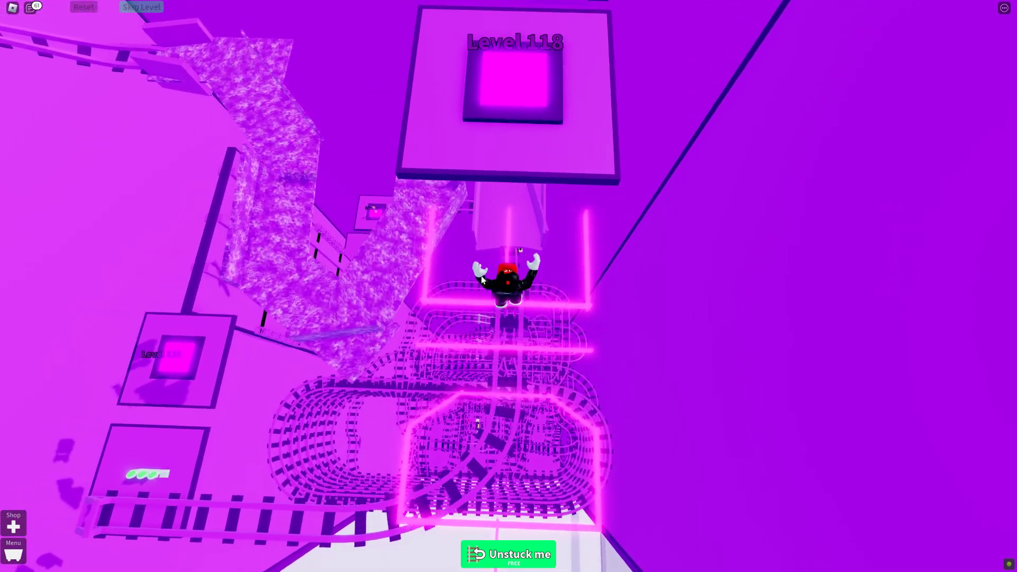
key(e)
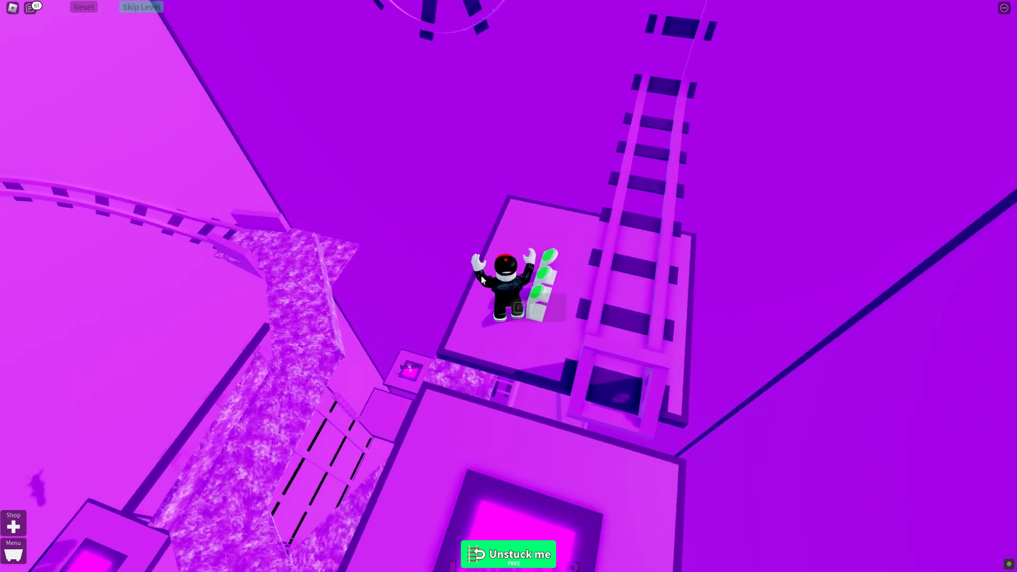
key(e)
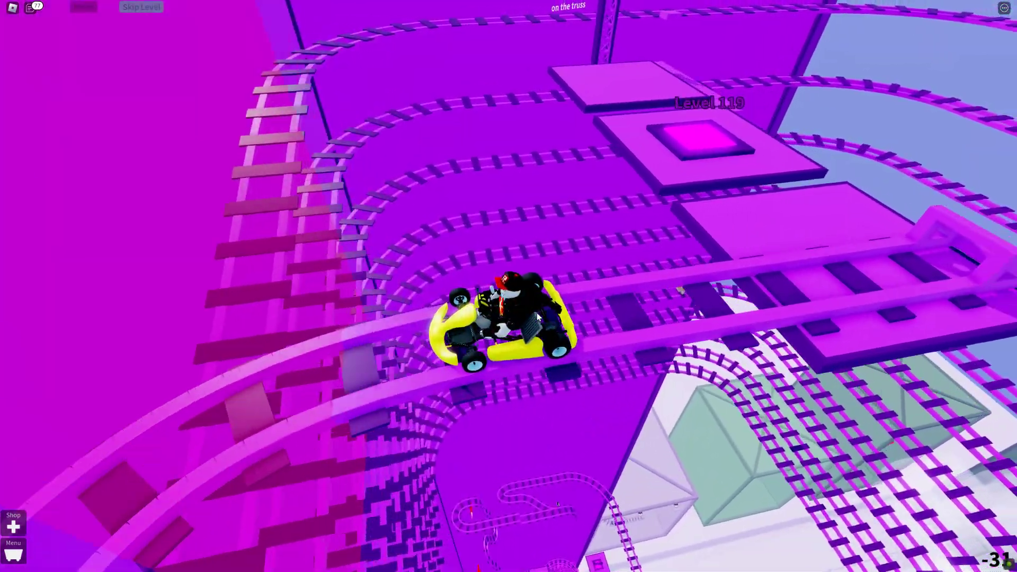
key(space)
key(w)
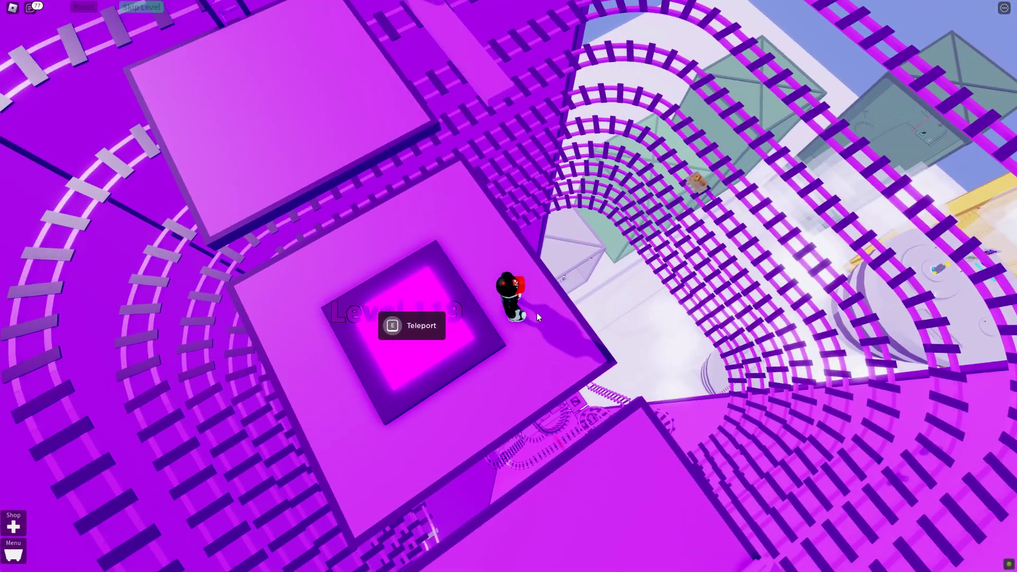
Step: Climb the truss to the Level 120 pad and walk into THE END
right_click(536, 313)
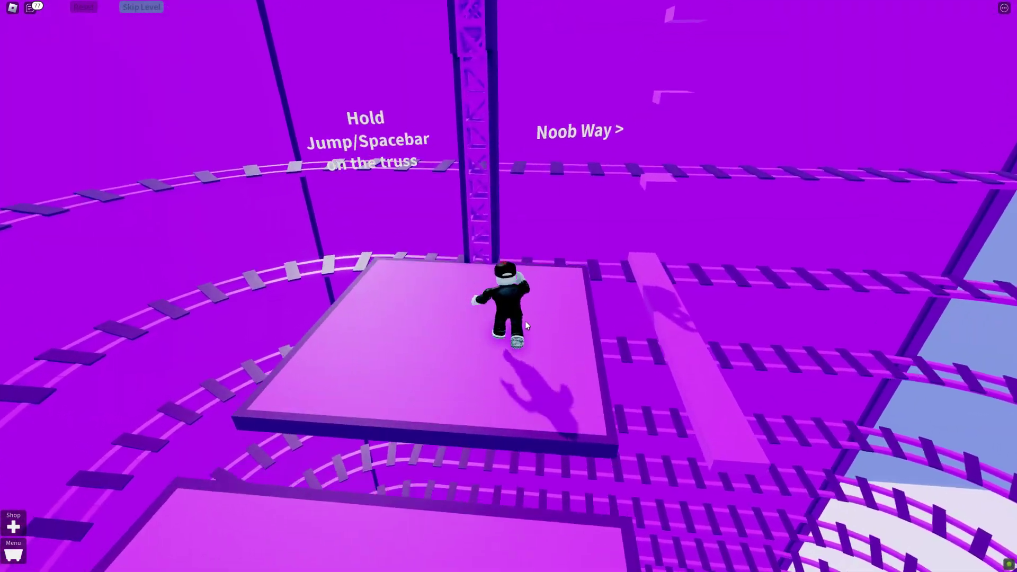
key(w)
key(space)
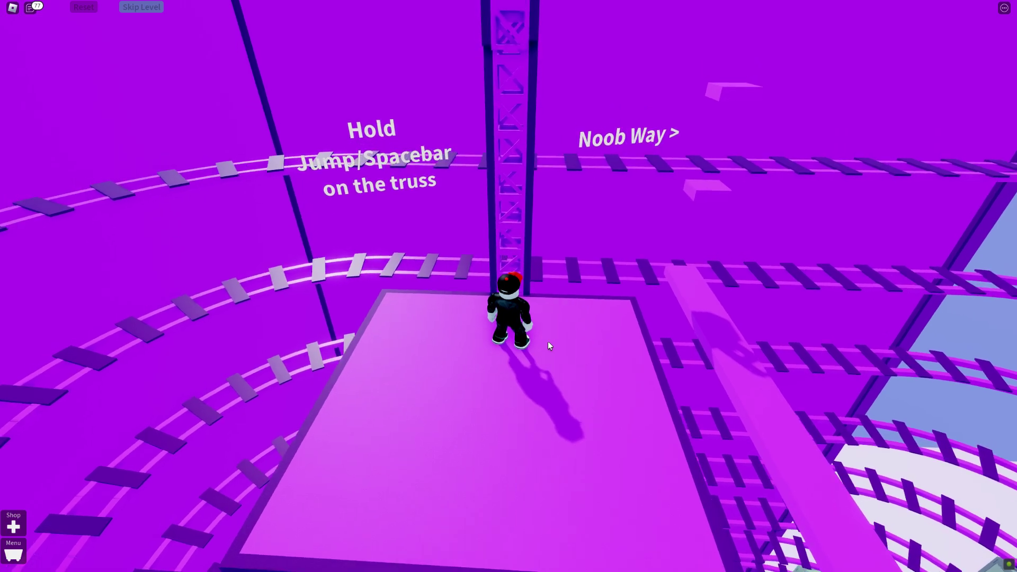
key(space)
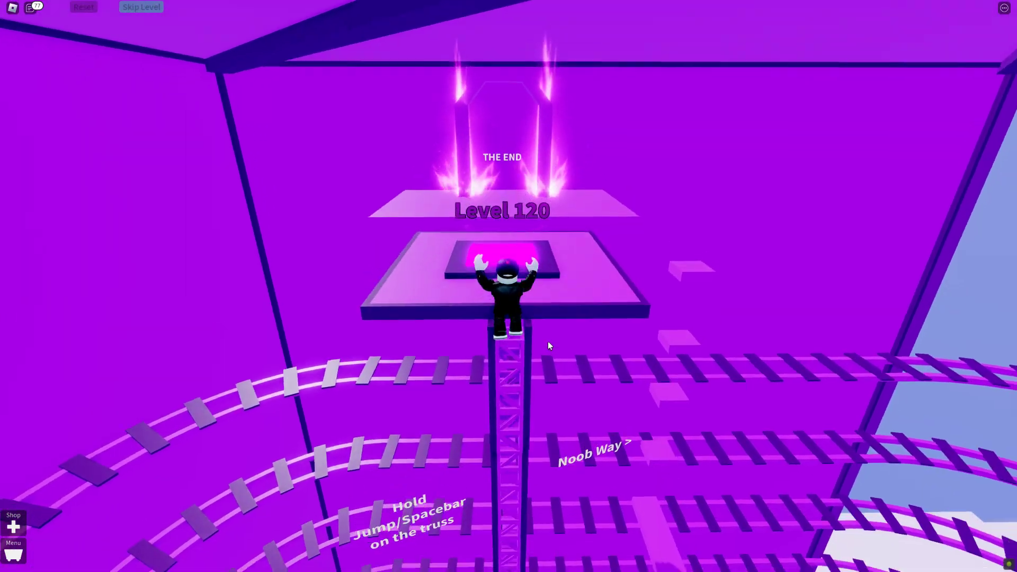
key(w)
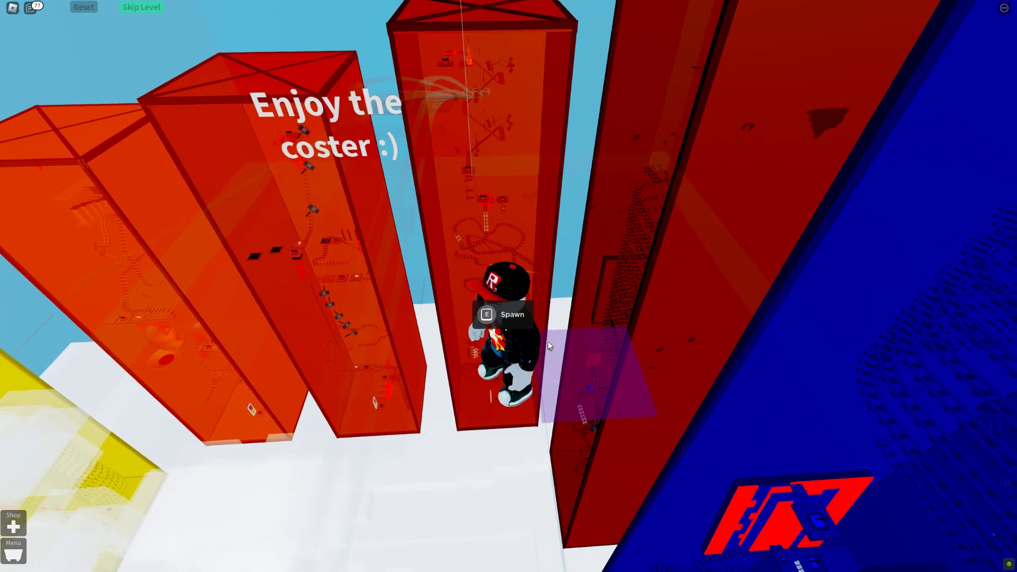
Step: Spawn a go-kart, drive it past the towers onto the white ground, and launch it airborne
key(e)
key(w)
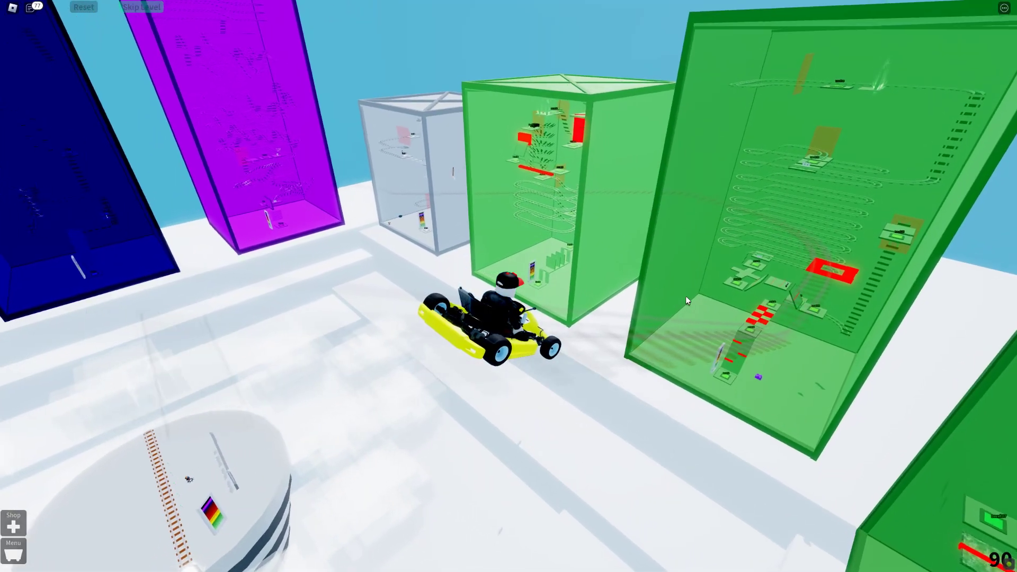
key(w)
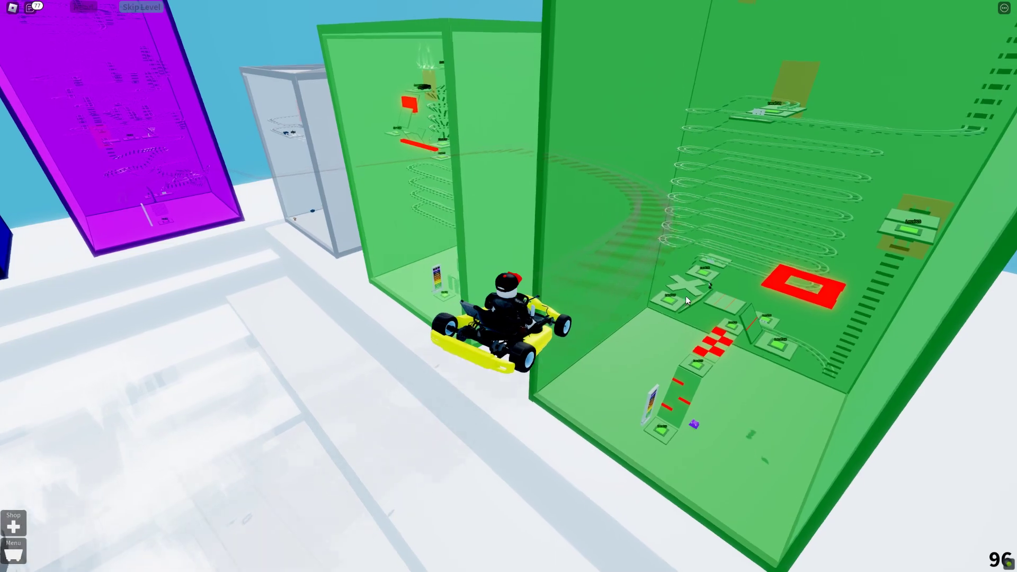
key(w)
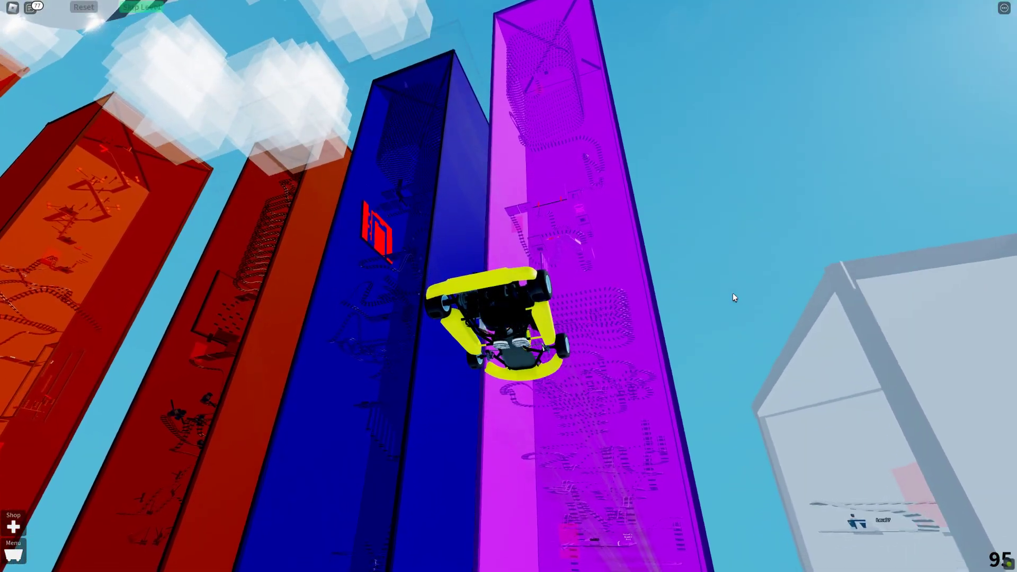
key(w)
key(w)
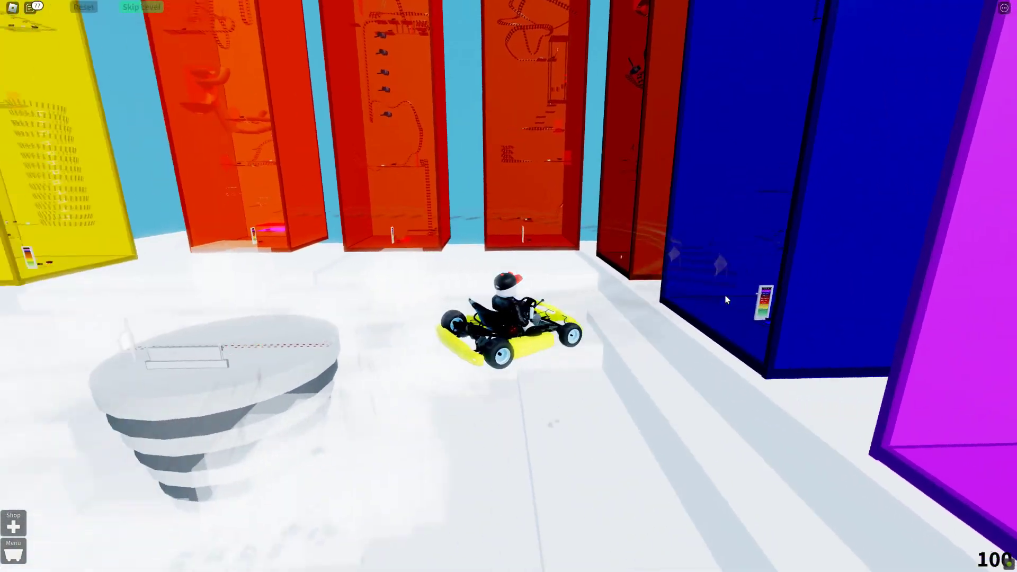
key(space)
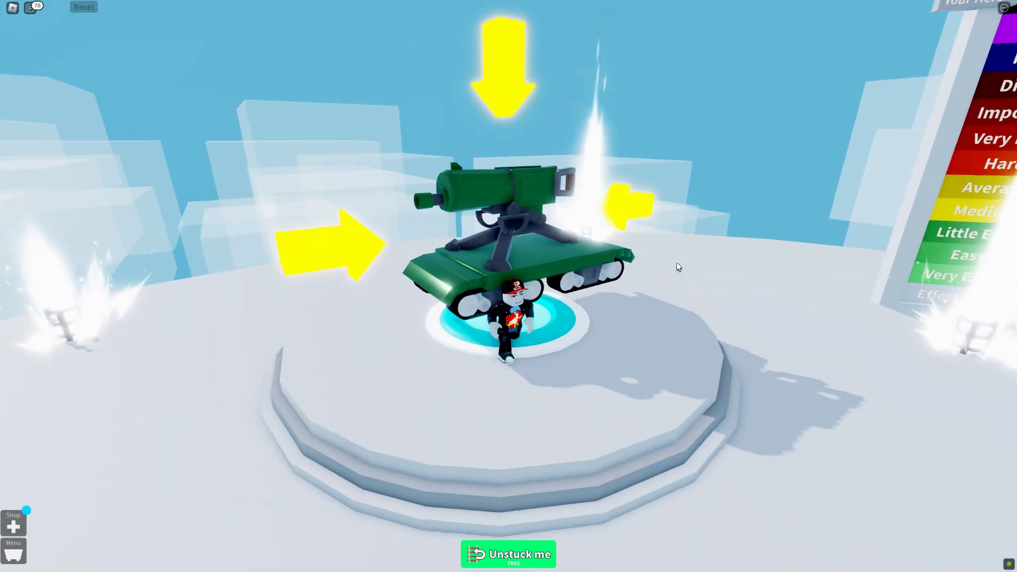
Step: Orbit the camera around the green turret cart display from the side and above
drag(676, 262, 397, 263)
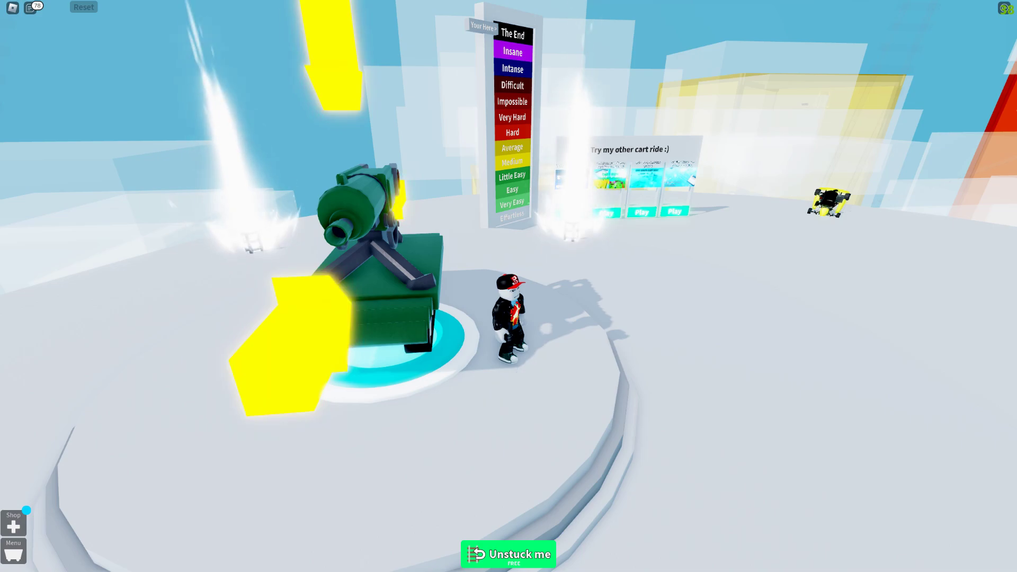
drag(509, 346, 644, 346)
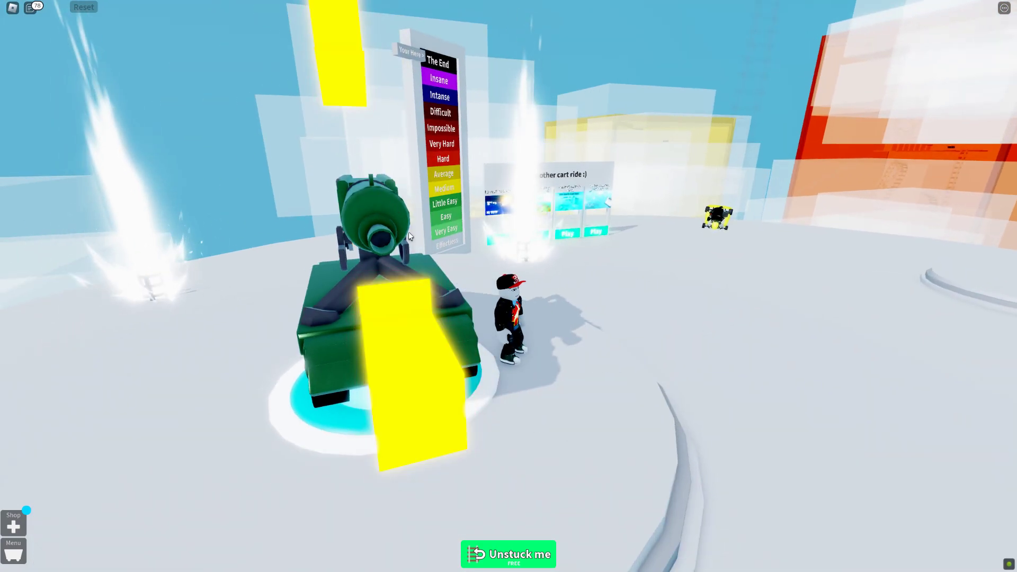
drag(410, 235, 503, 256)
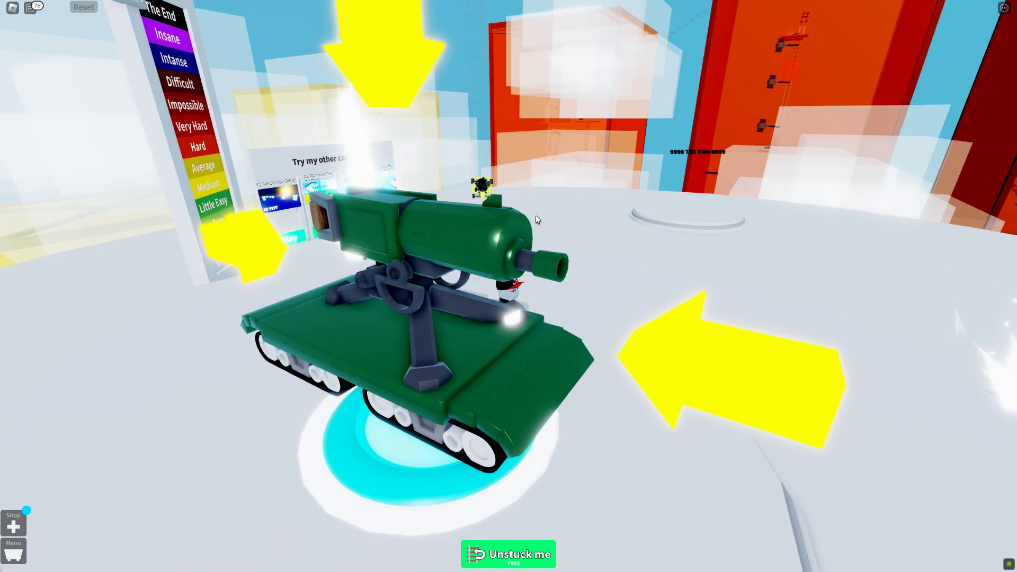
mouse_move(537, 215)
mouse_down()
mouse_move(667, 293)
mouse_move(610, 267)
mouse_move(461, 350)
mouse_up()
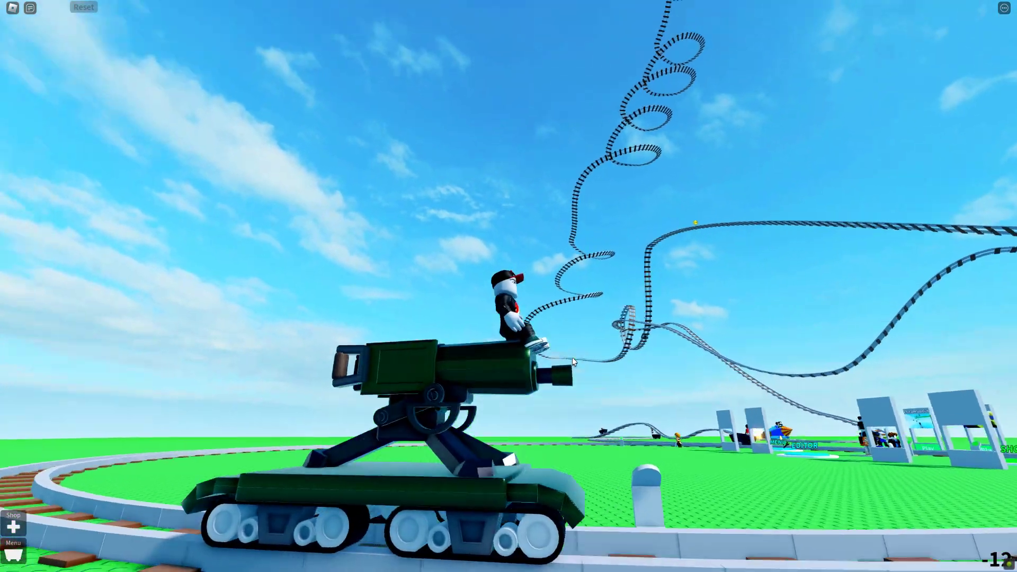
Step: View the riding turret cart from below and from its side
drag(572, 357, 572, 361)
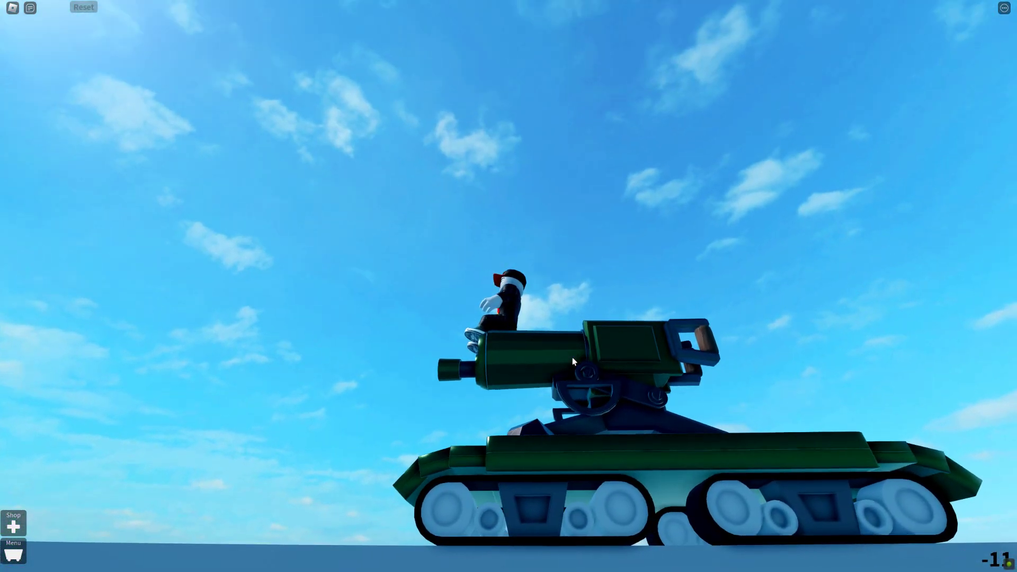
right_click(572, 362)
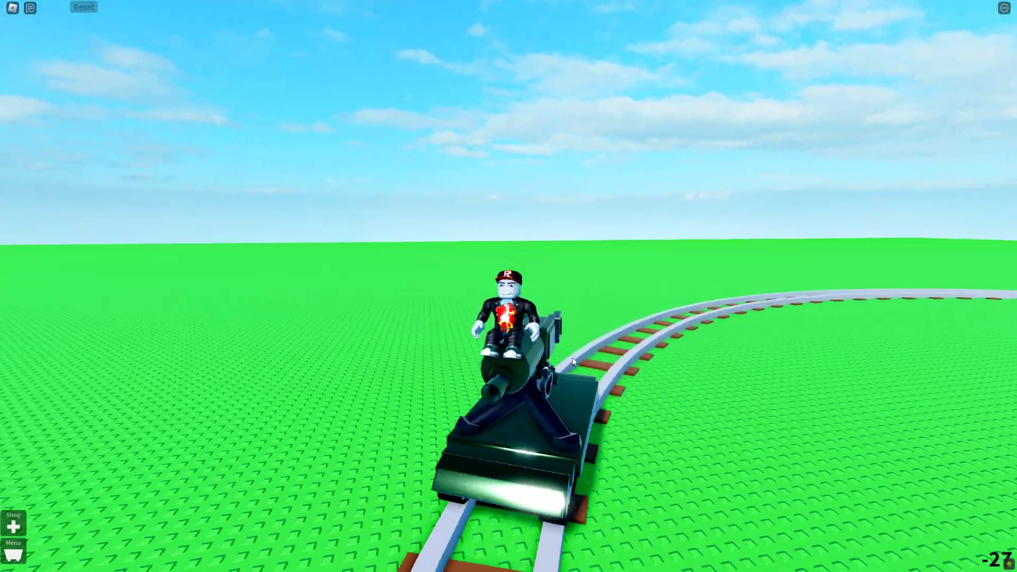
mouse_move(572, 361)
mouse_down()
mouse_move(663, 471)
mouse_move(650, 454)
mouse_up()
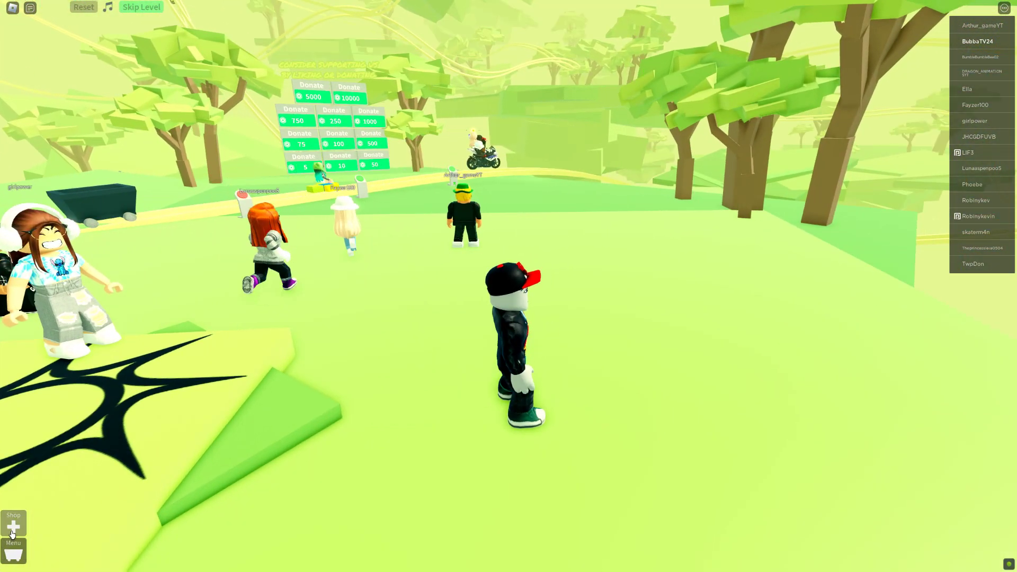
Step: Search the carts shop for the yellow Go-Kart, choose it, and close the shop
click(12, 527)
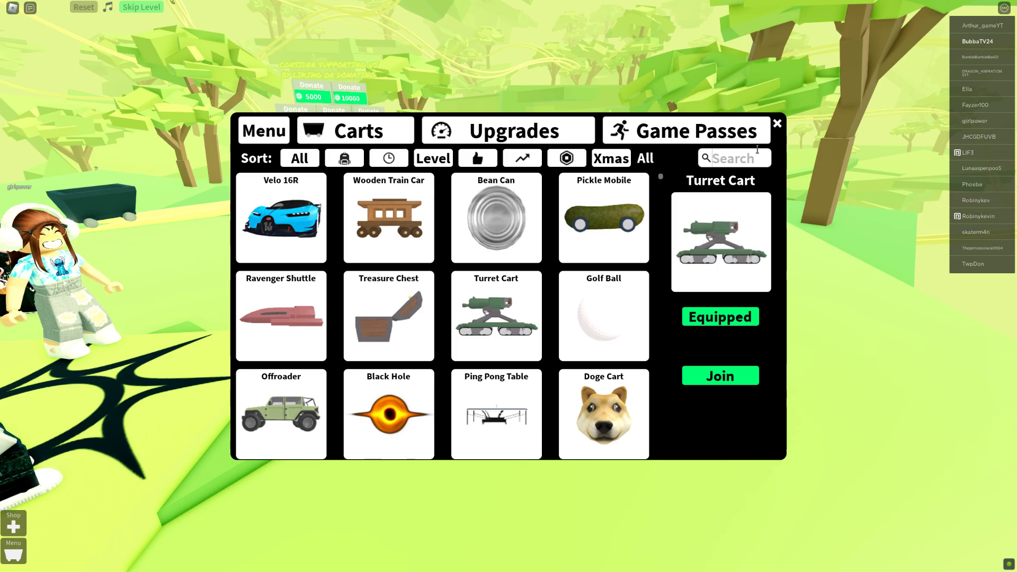
click(735, 158)
text(go)
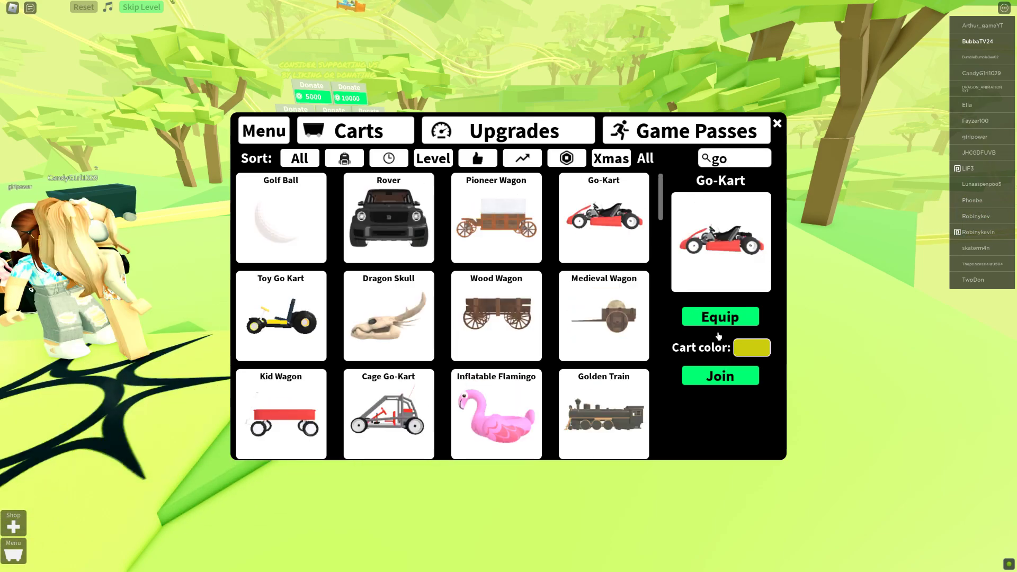
click(777, 123)
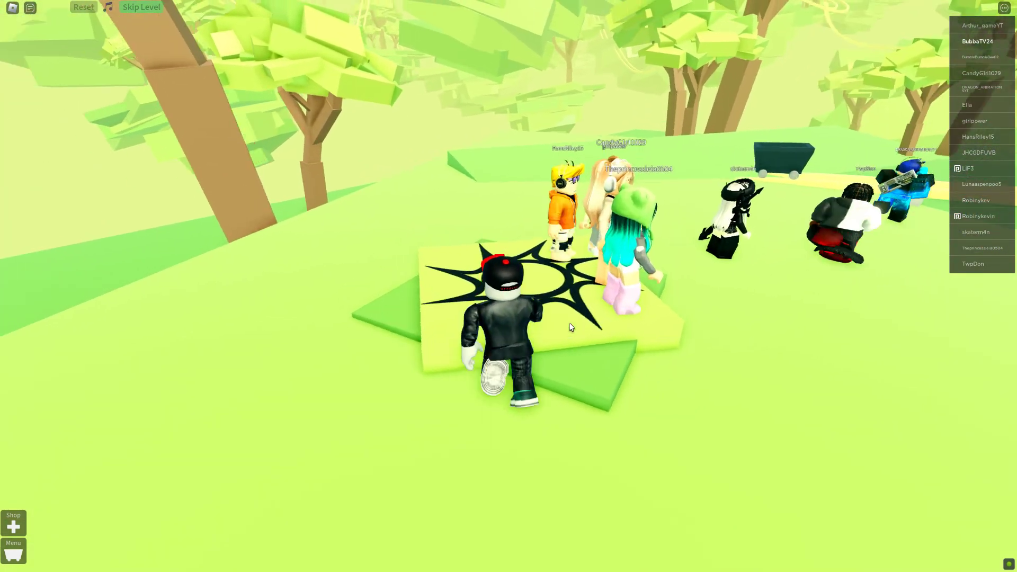
Step: Drive the yellow kart from the platform along the winding elevated track
key(w)
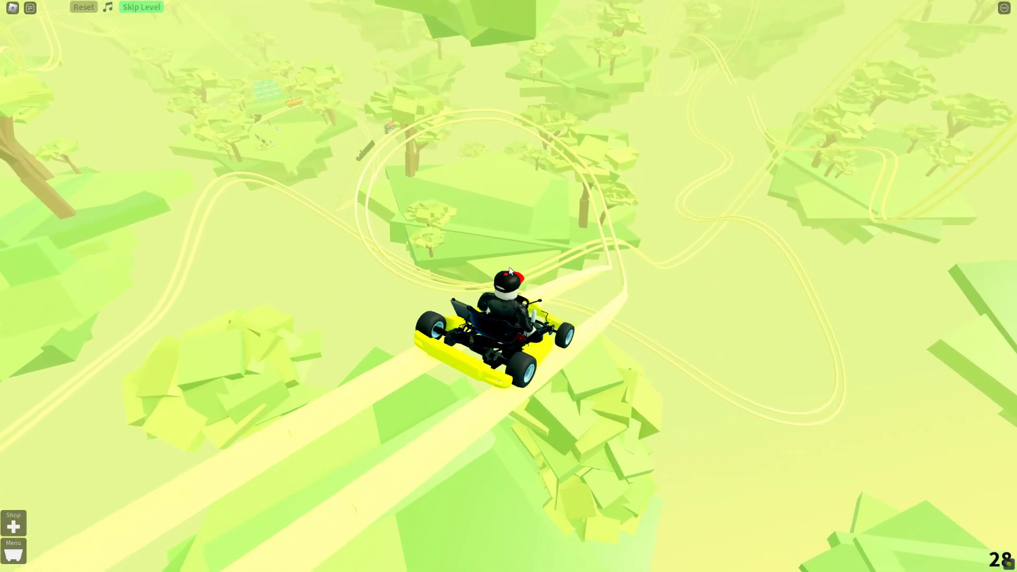
key(w)
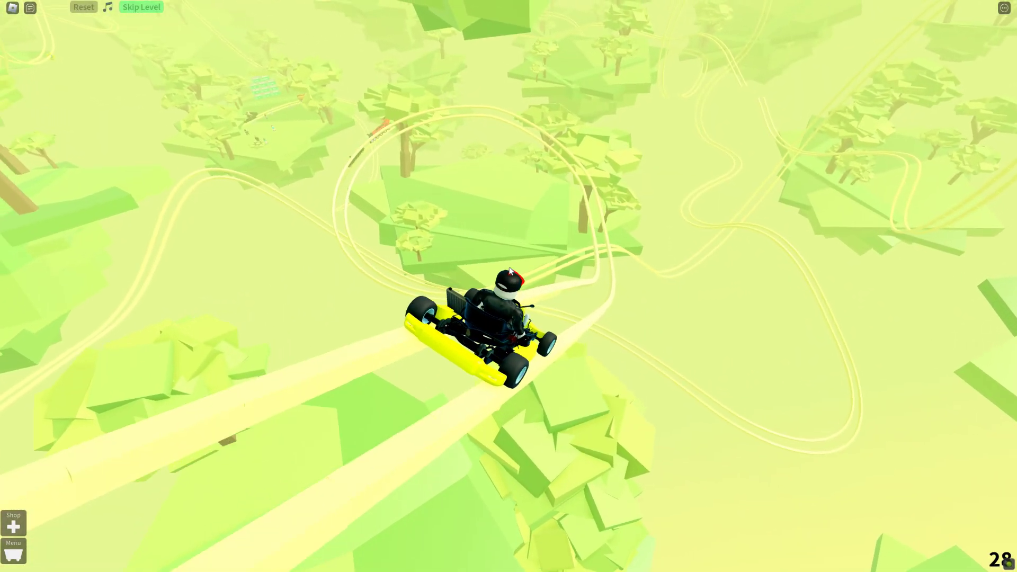
key(w)
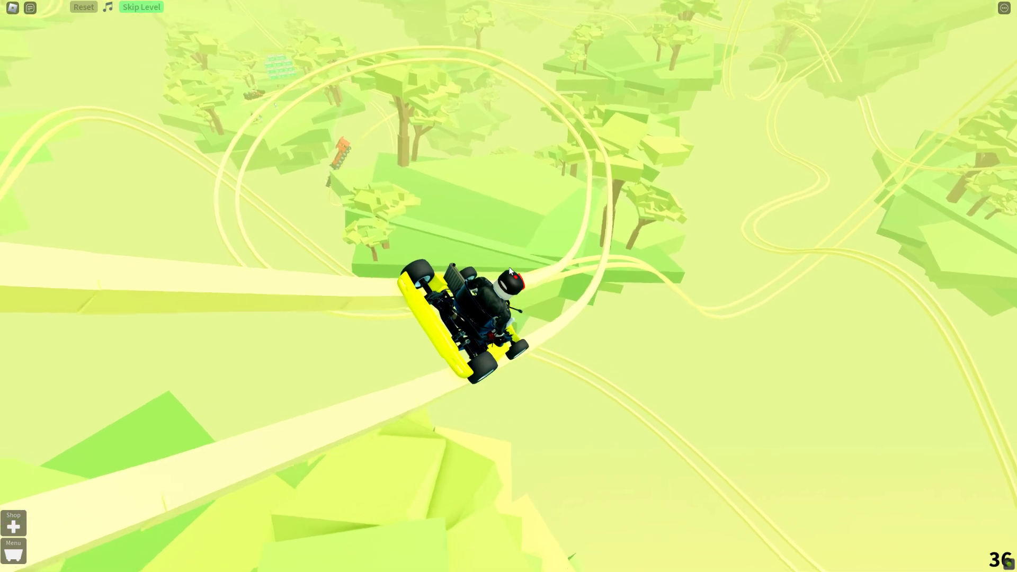
key(w)
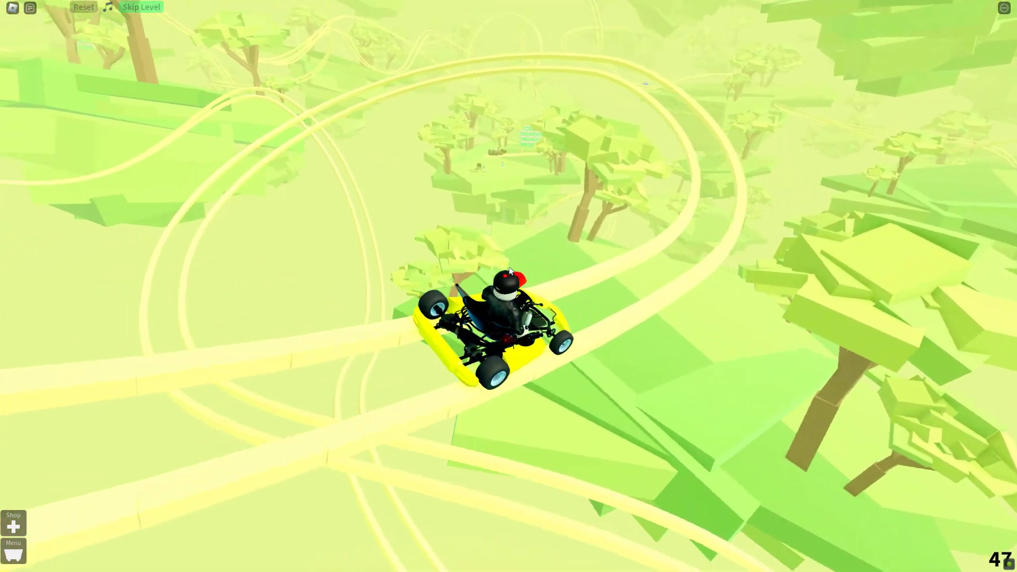
key(w)
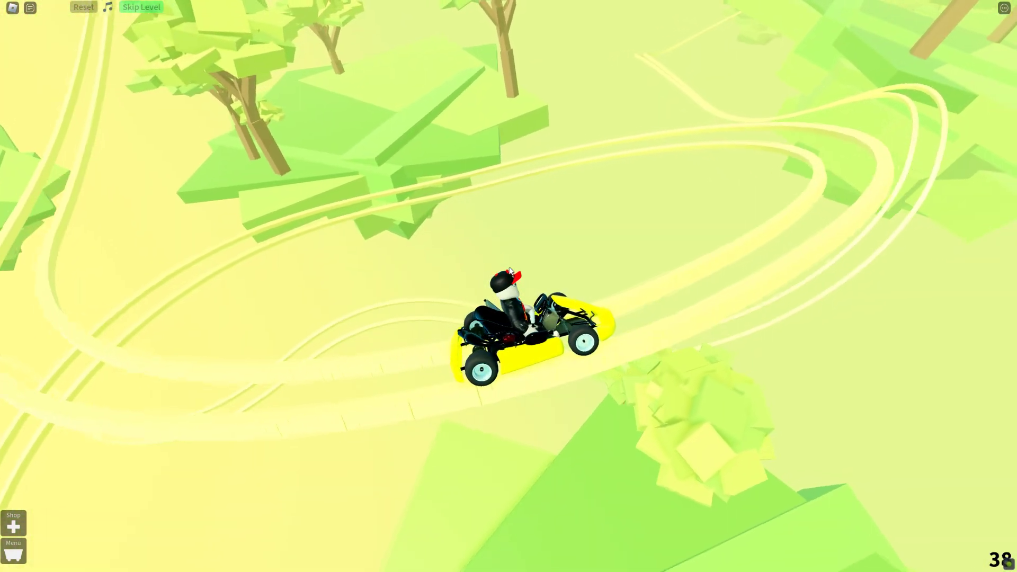
key(w)
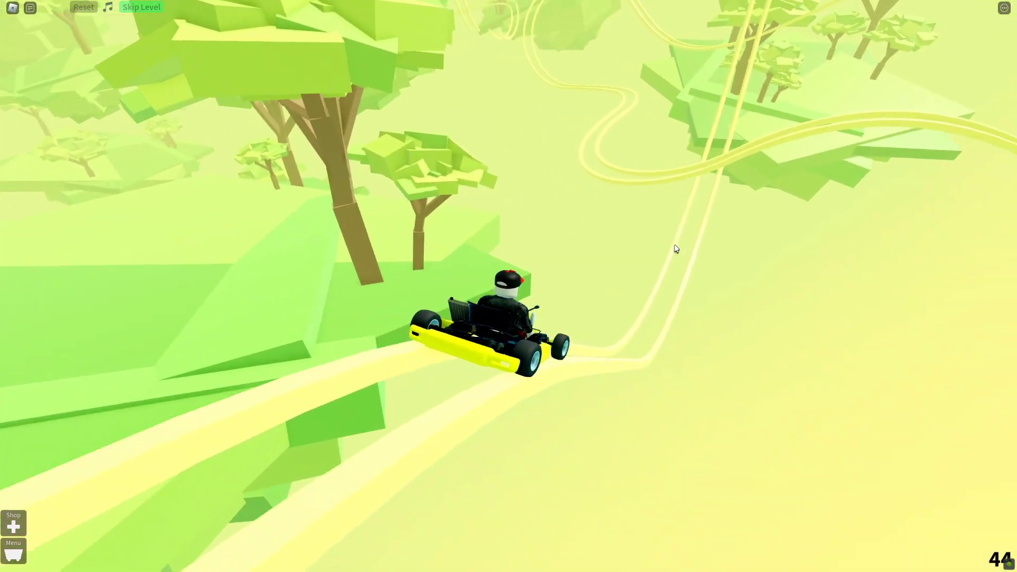
Step: Speed down the steep track and through the left curves to the donate-board island
key(w)
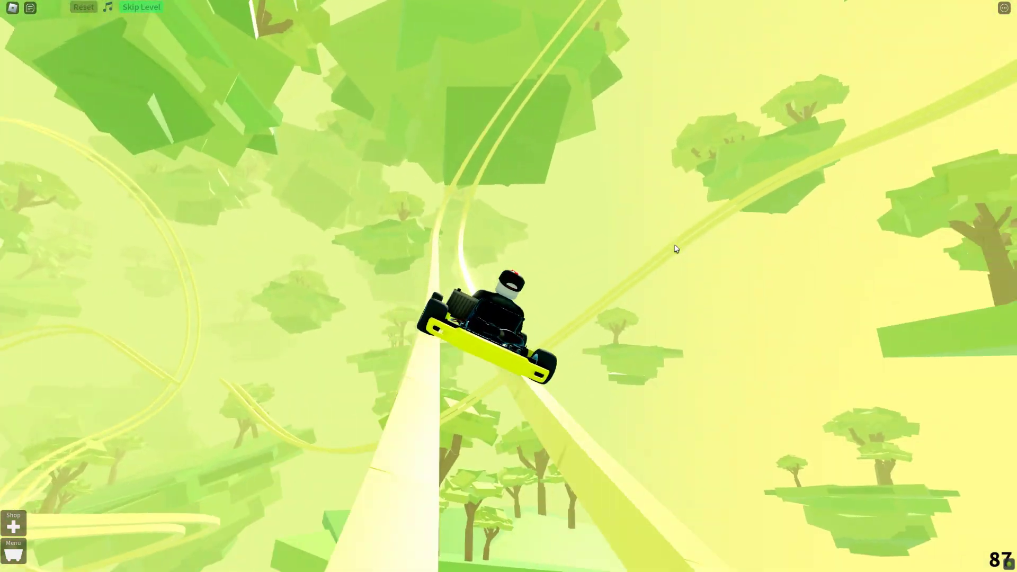
key(w)
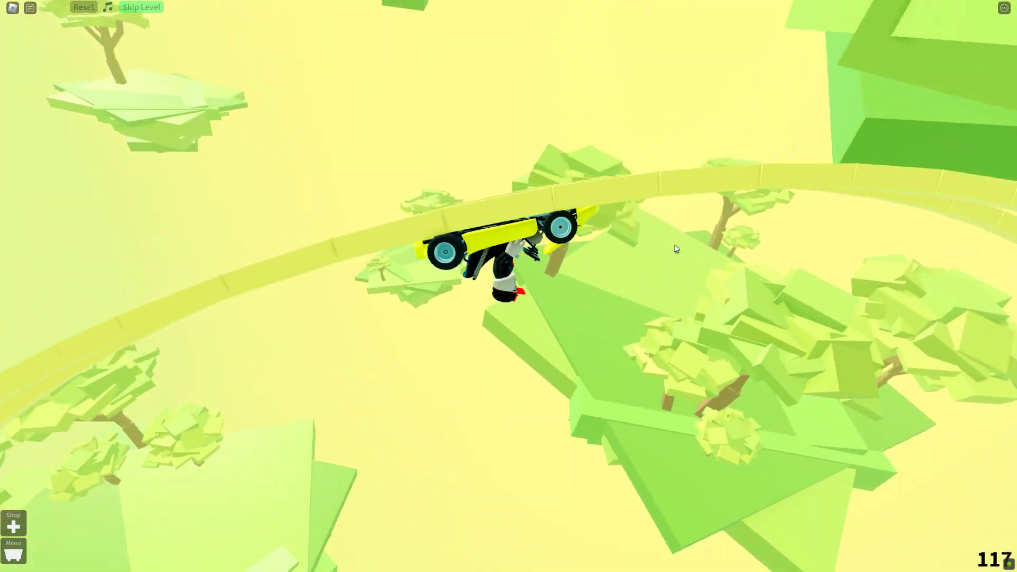
key(w)
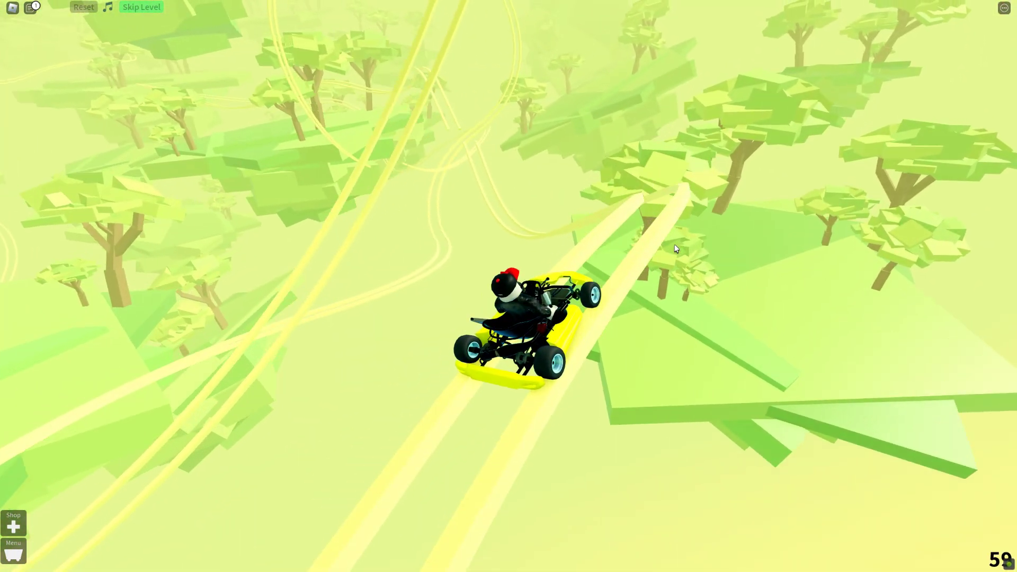
key(w)
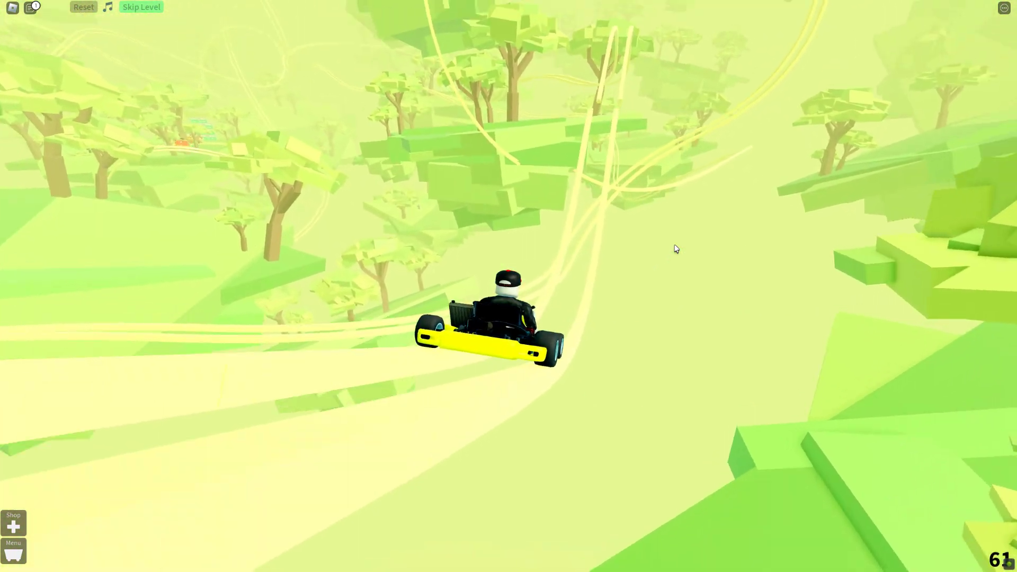
key(w)
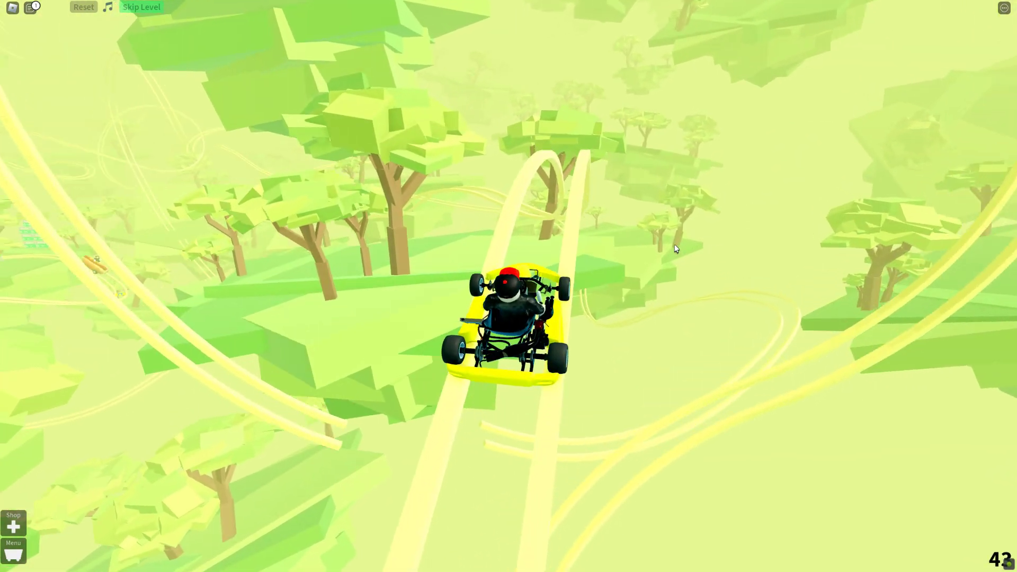
key(w)
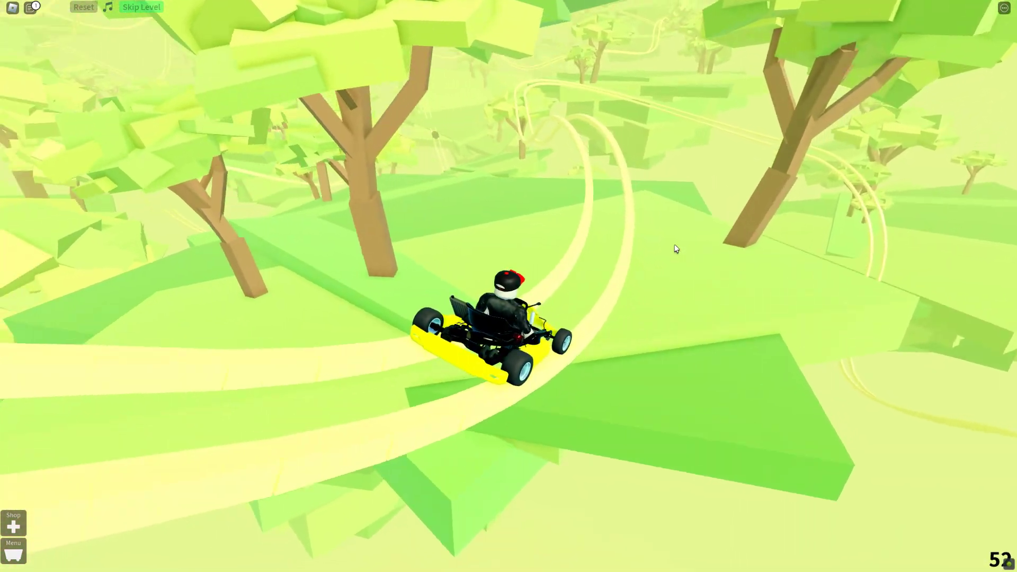
key(w)
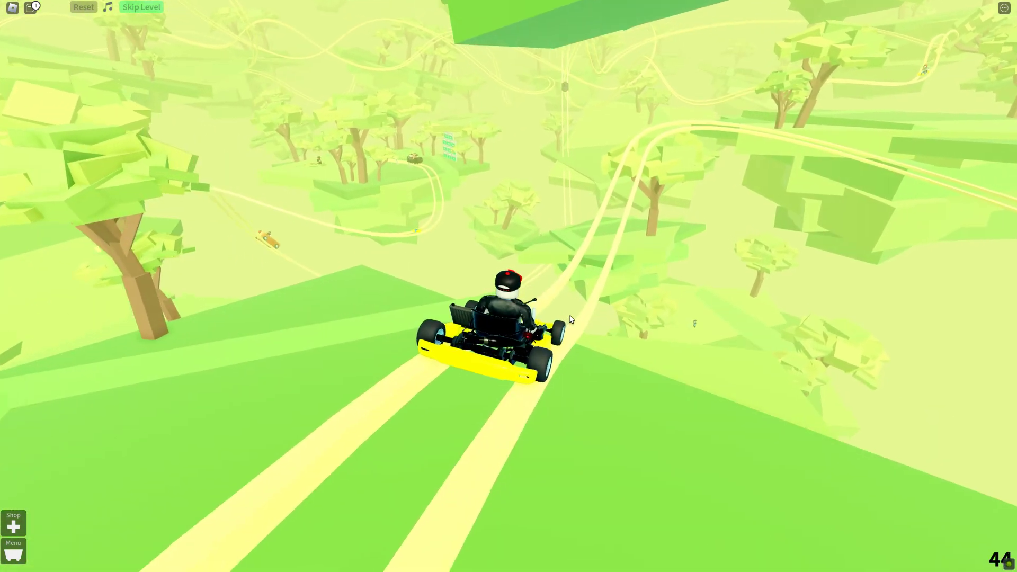
key(w)
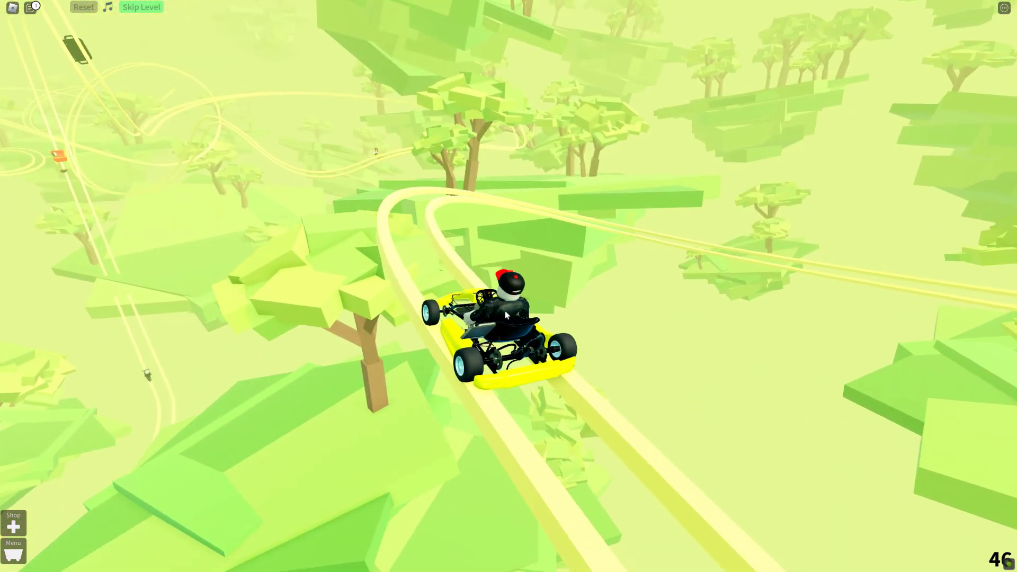
key(w)
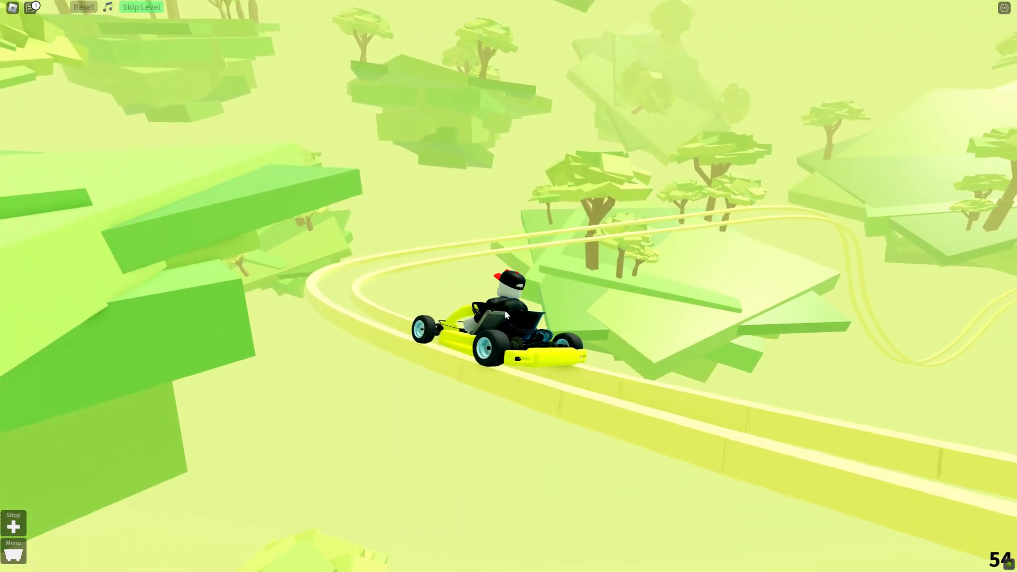
key(w)
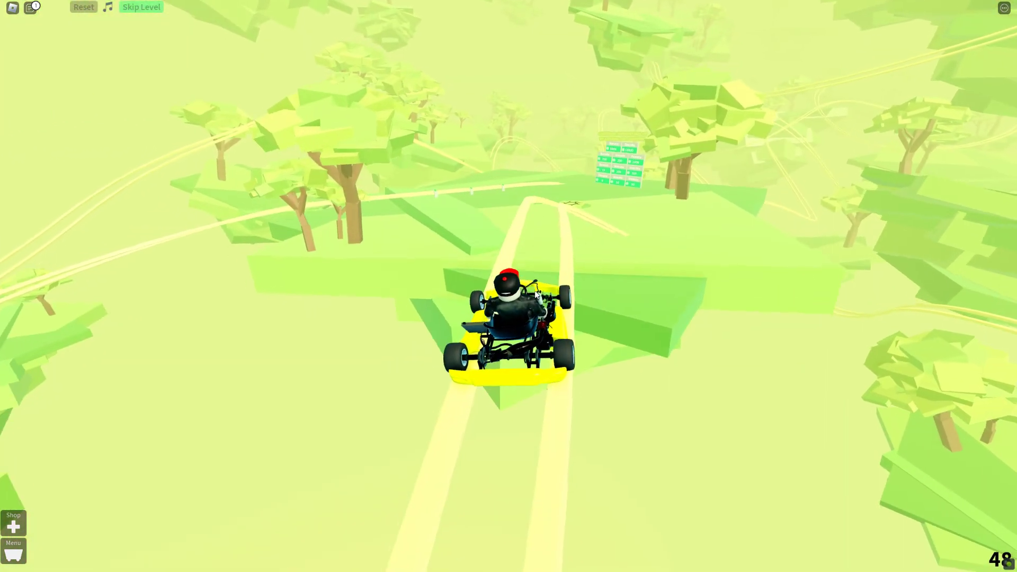
key(w)
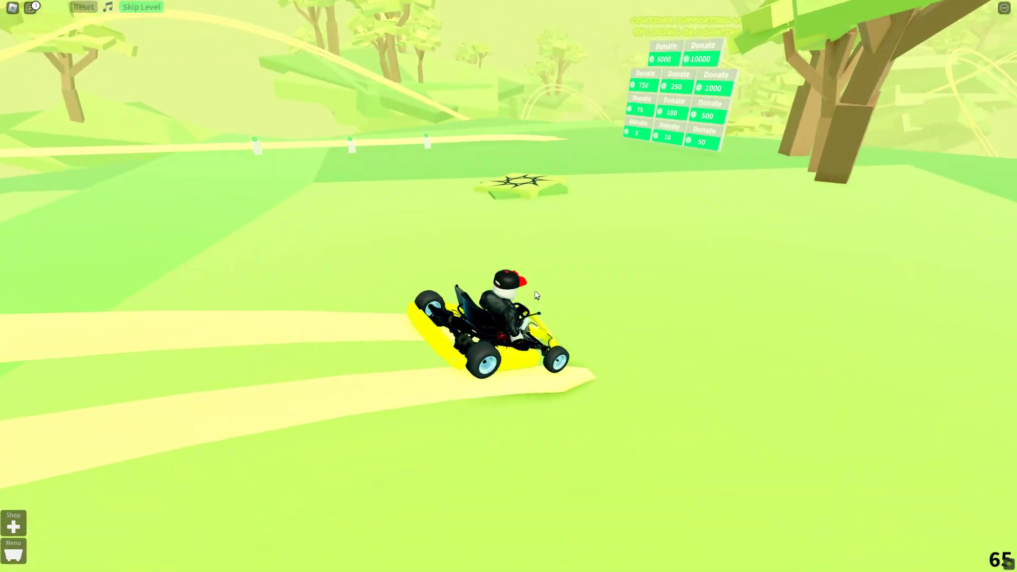
Step: Leave the kart, run onto the star pad, and set off in a new kart
key(space)
key(w)
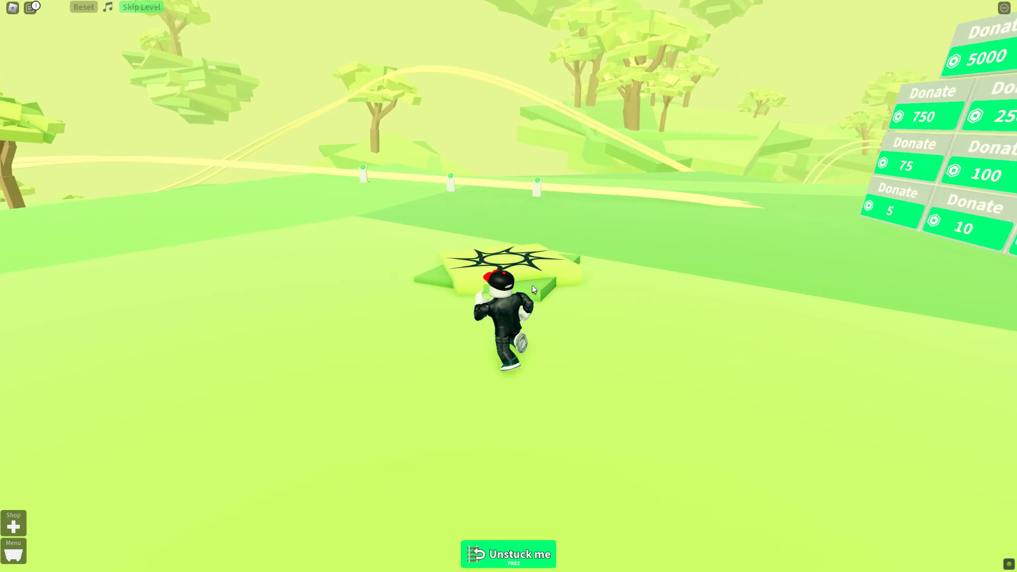
key(w)
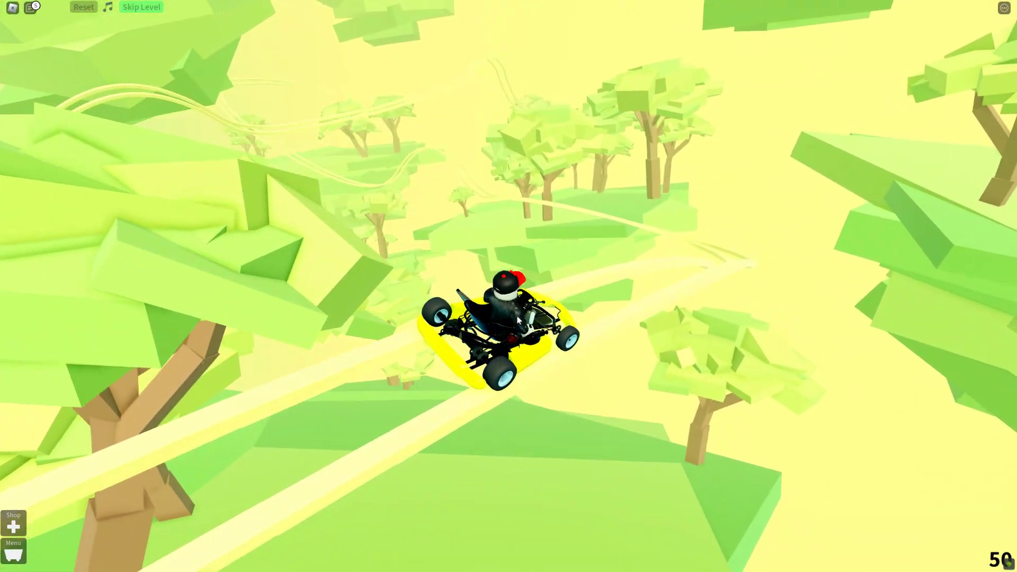
key(w)
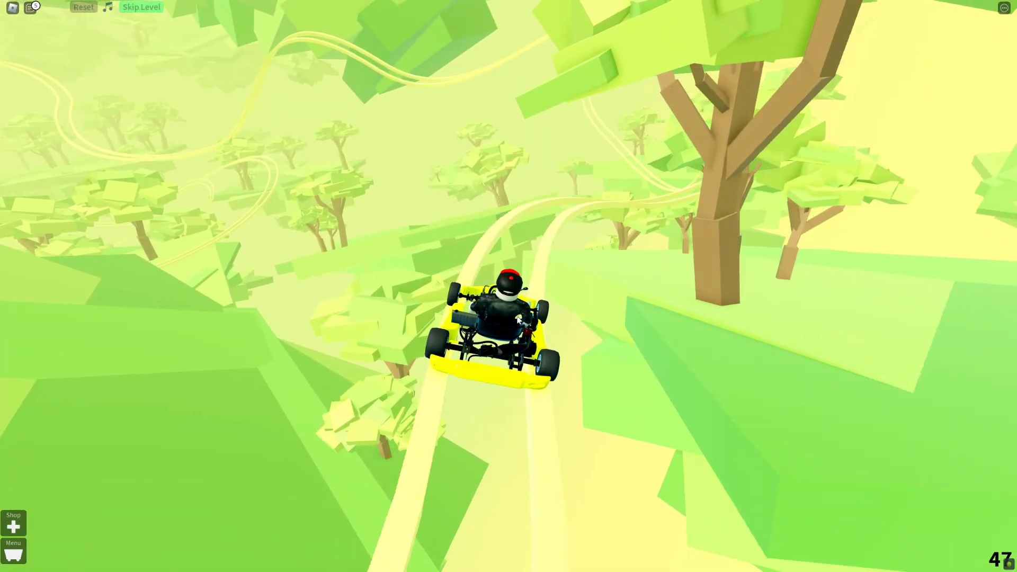
key(w)
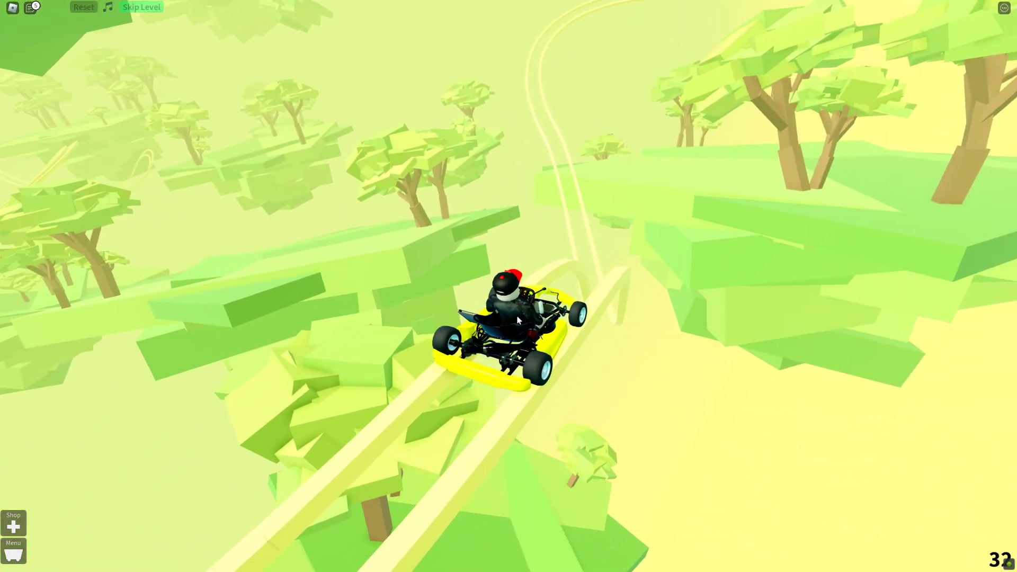
key(w)
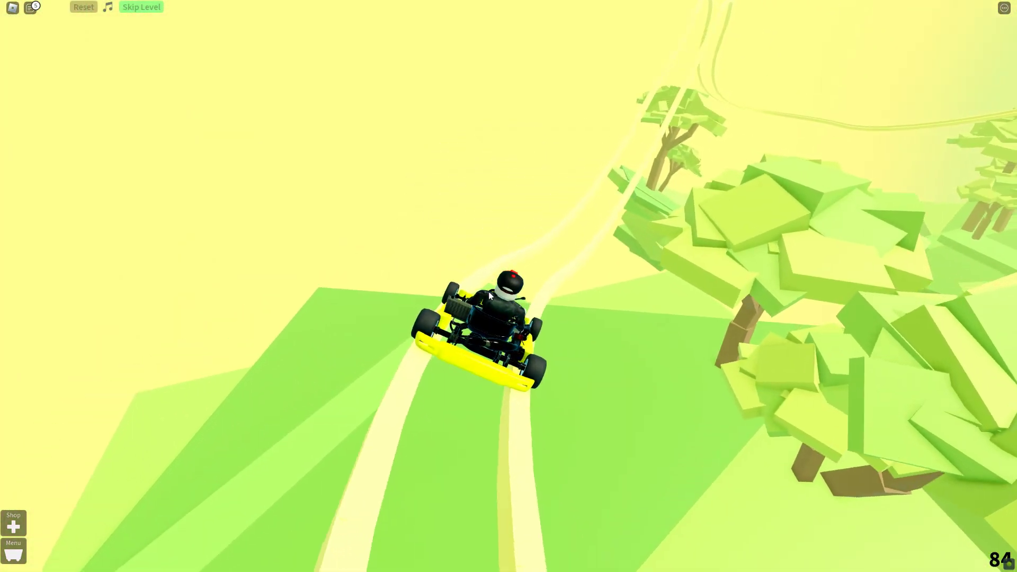
key(w)
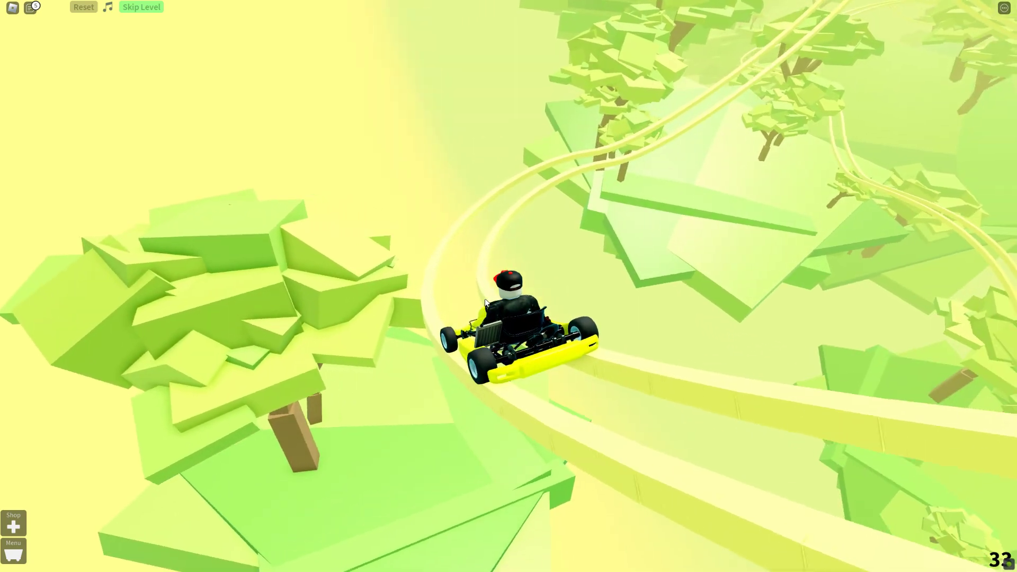
Step: Drive downhill, over the loop, and off the track to the glowing treasure chest
key(w)
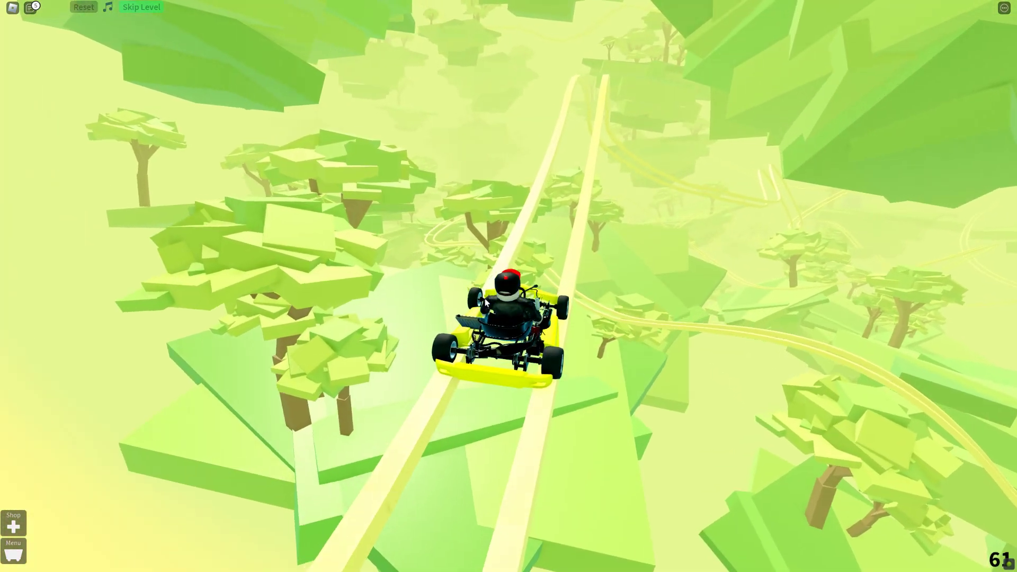
key(w)
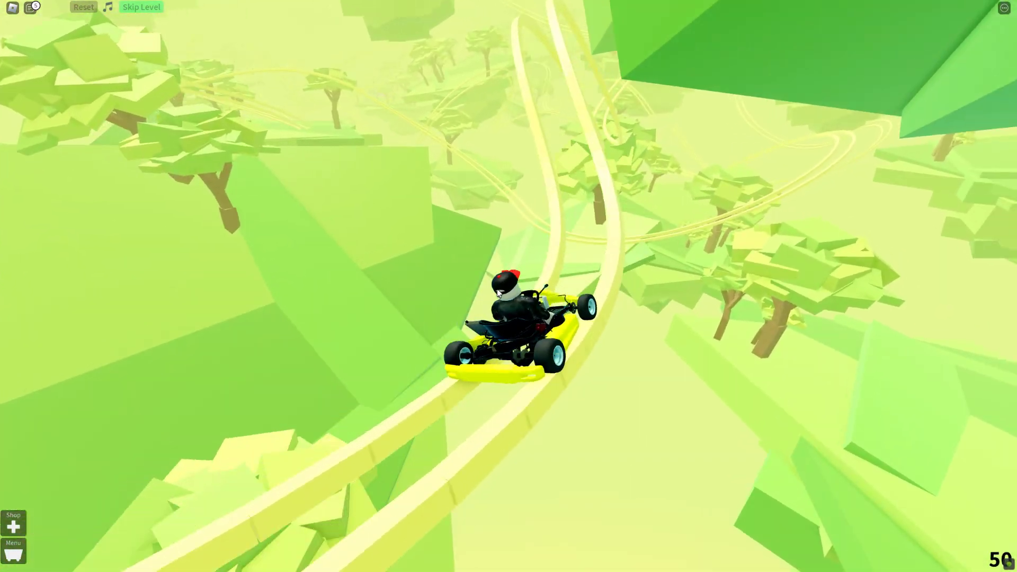
key(w)
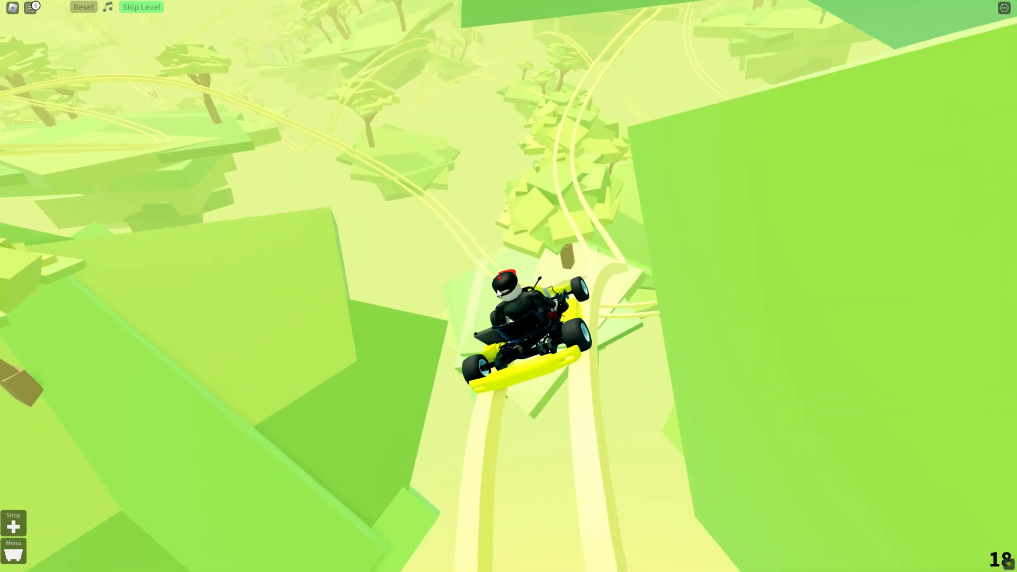
key(w)
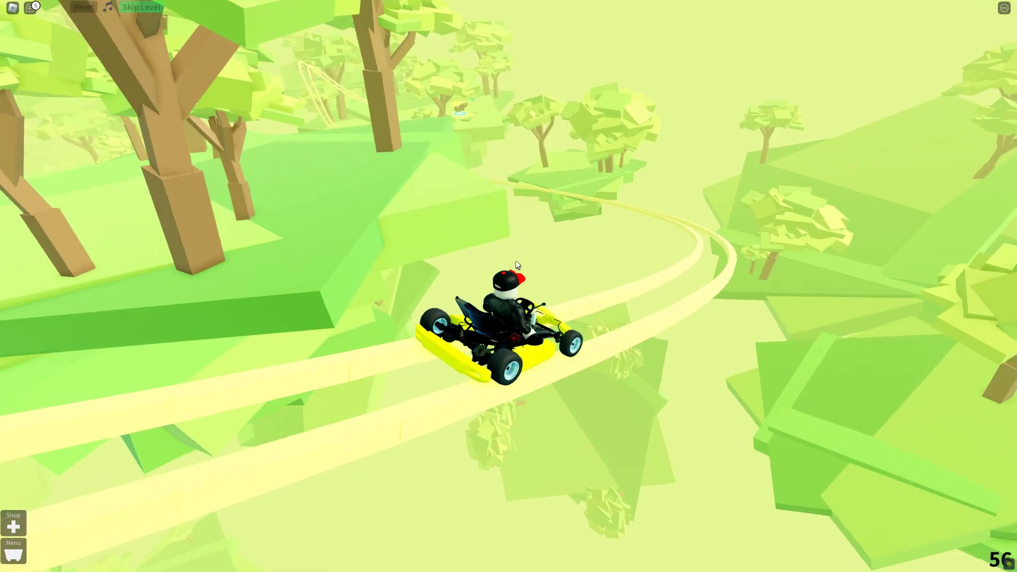
key(w)
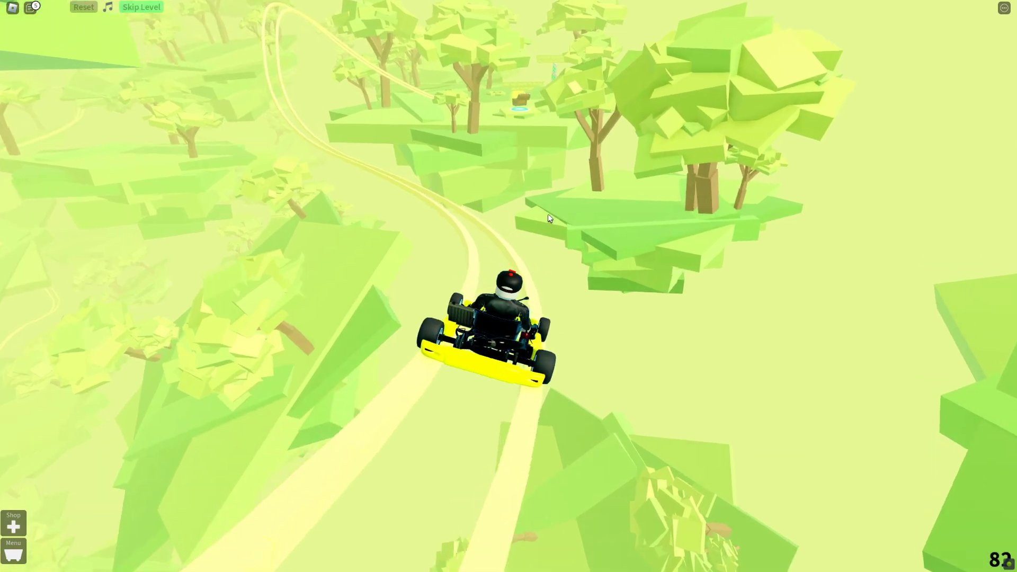
key(w)
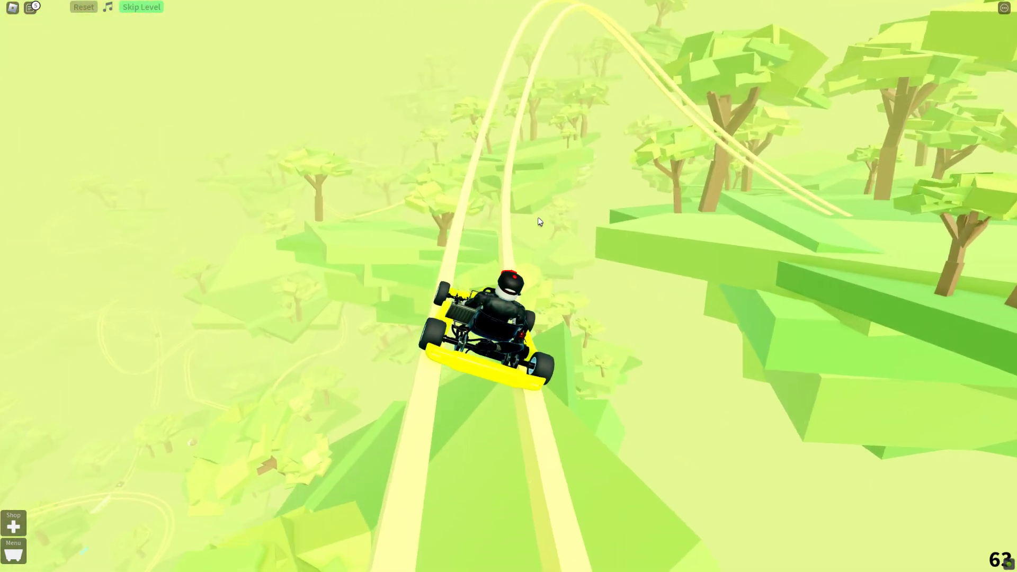
key(w)
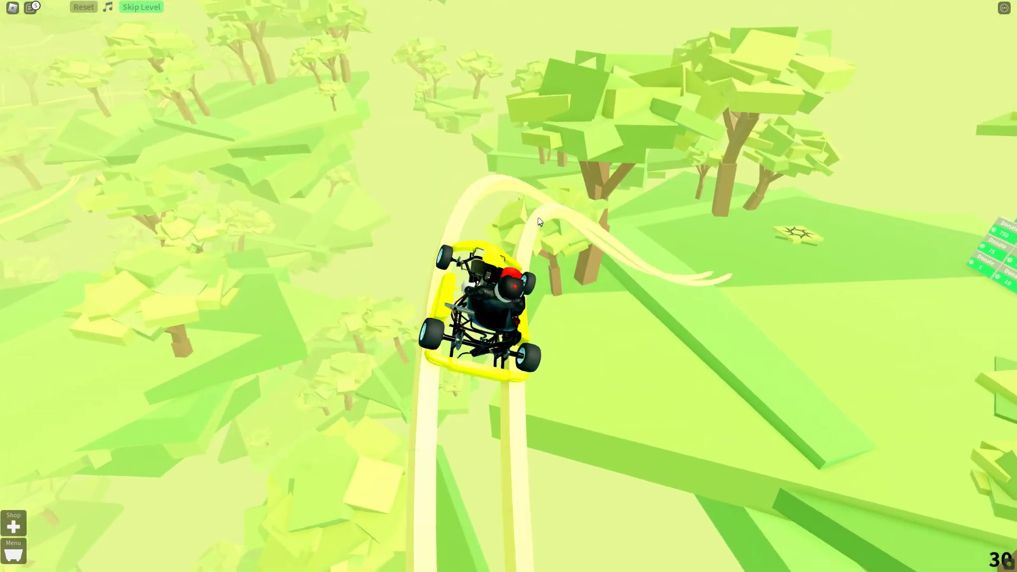
key(w)
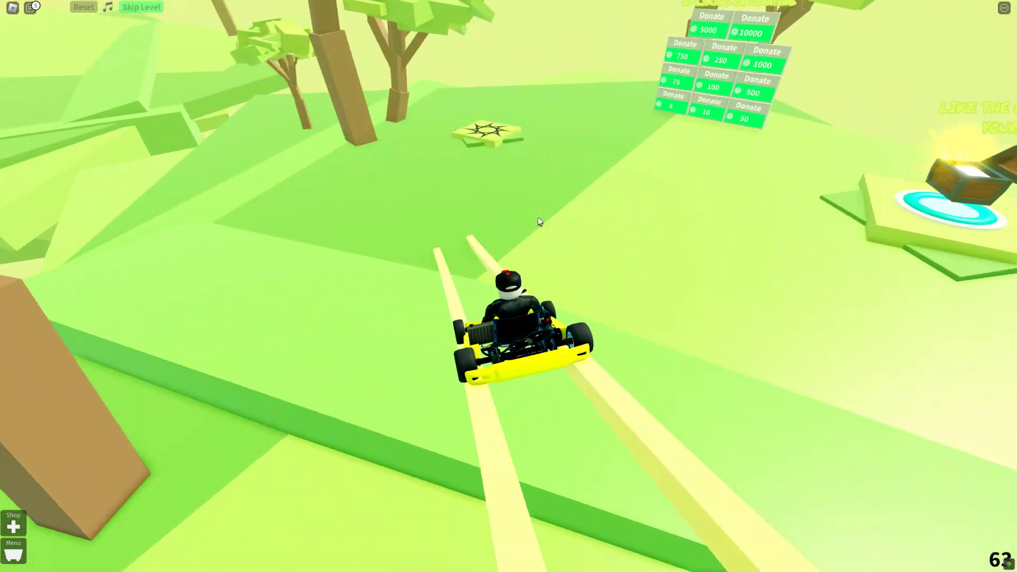
key(w)
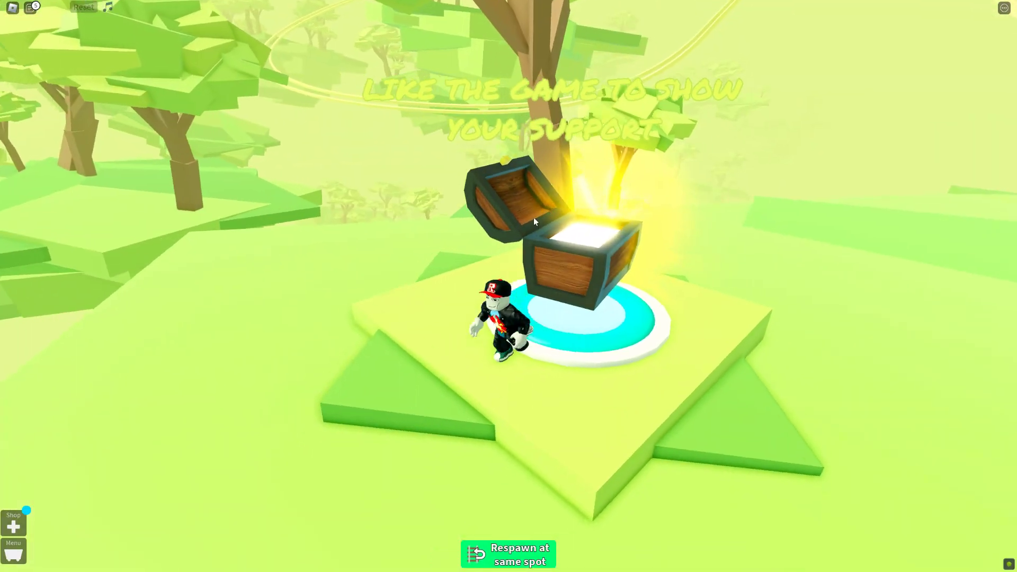
Step: Bring up the Floating Oasis info card and choose Lobby to teleport back
key(s)
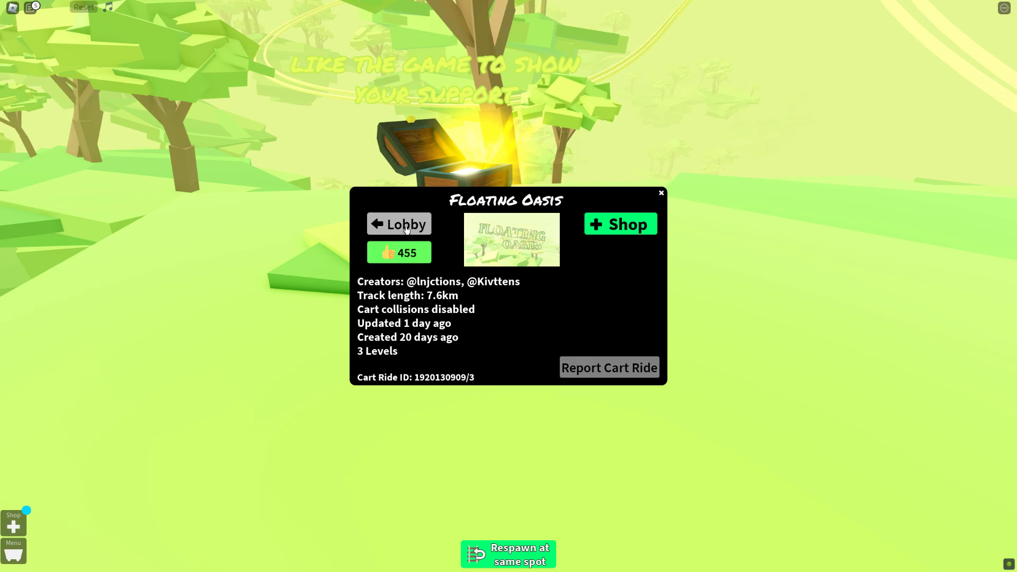
click(414, 228)
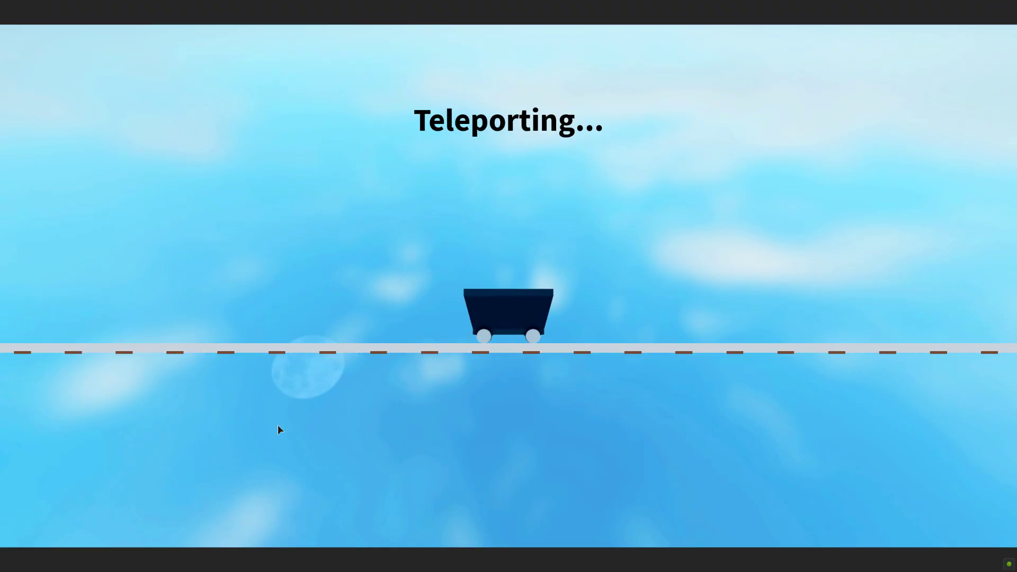